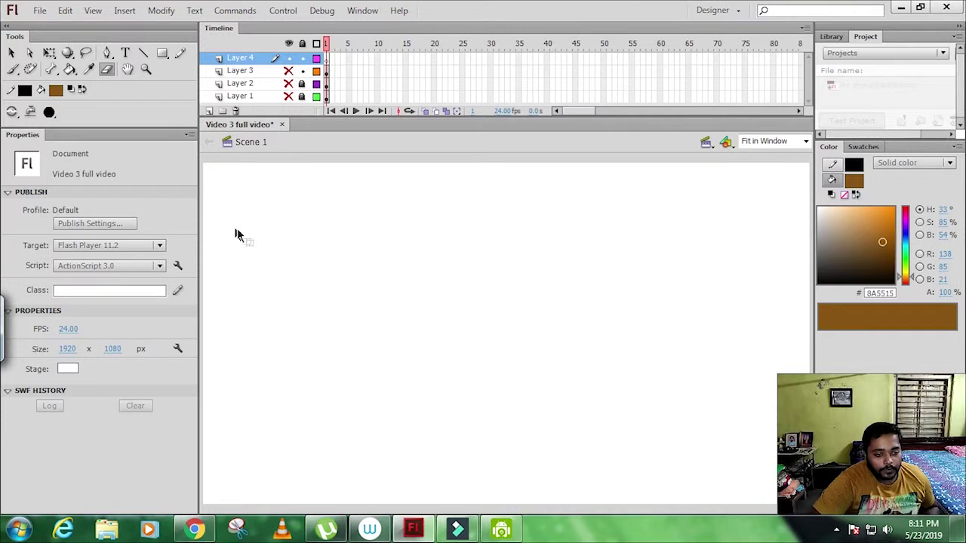
Set the Brush fill colour to black #000000, test it with a circle, then undo it.
{"action": "key", "text": "b"}
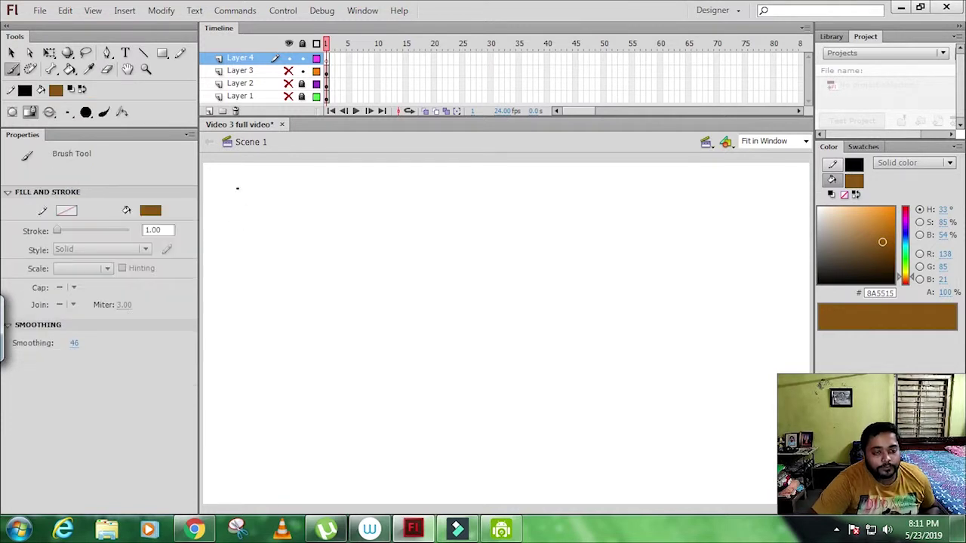
{"action": "left_click", "coordinate": [151, 210]}
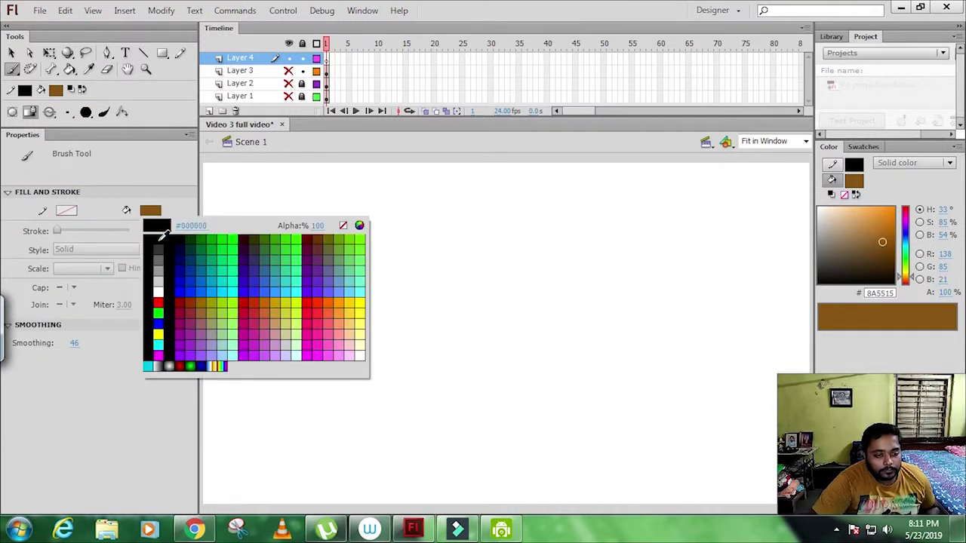
{"action": "left_click", "coordinate": [158, 239]}
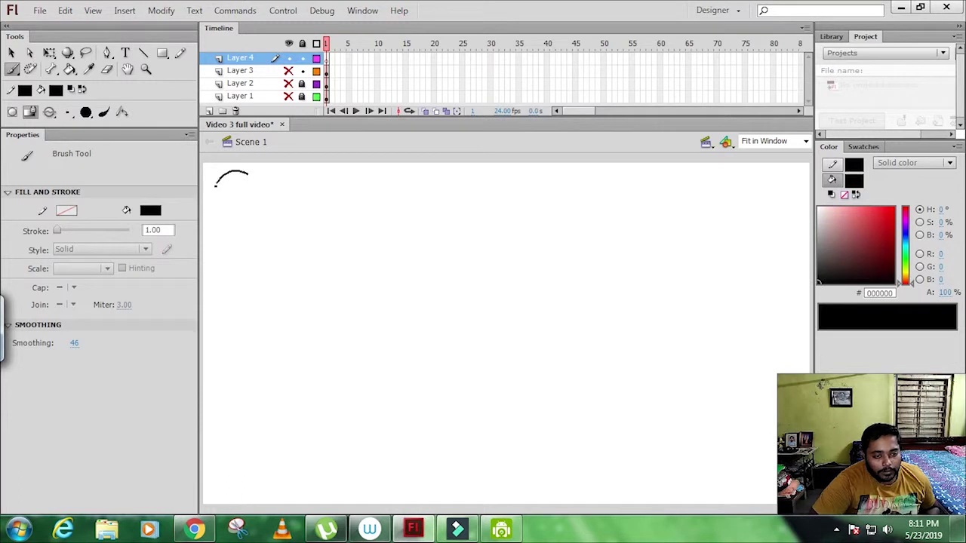
{"action": "left_click_drag", "start_coordinate": [216, 185], "coordinate": [246, 172]}
{"action": "key", "text": "e"}
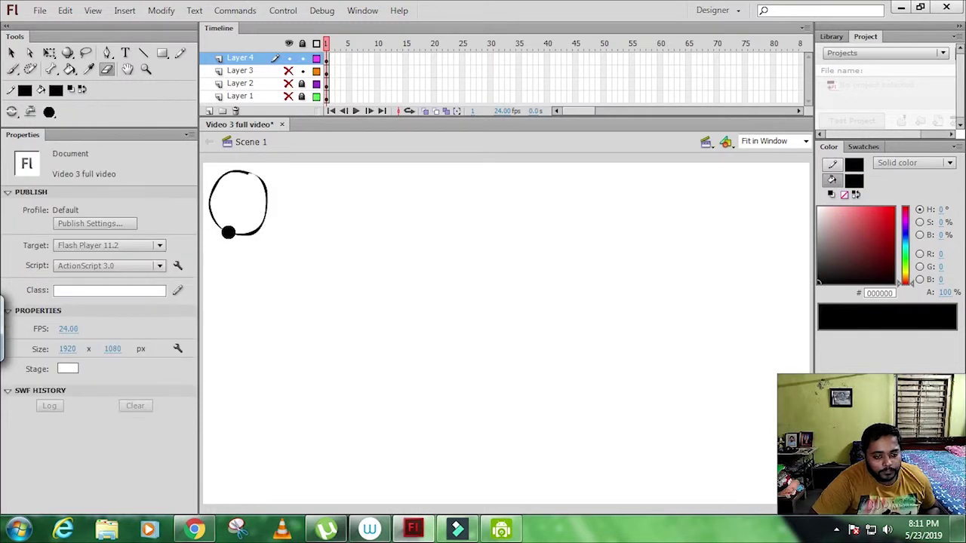
{"action": "key", "text": "ctrl+z"}
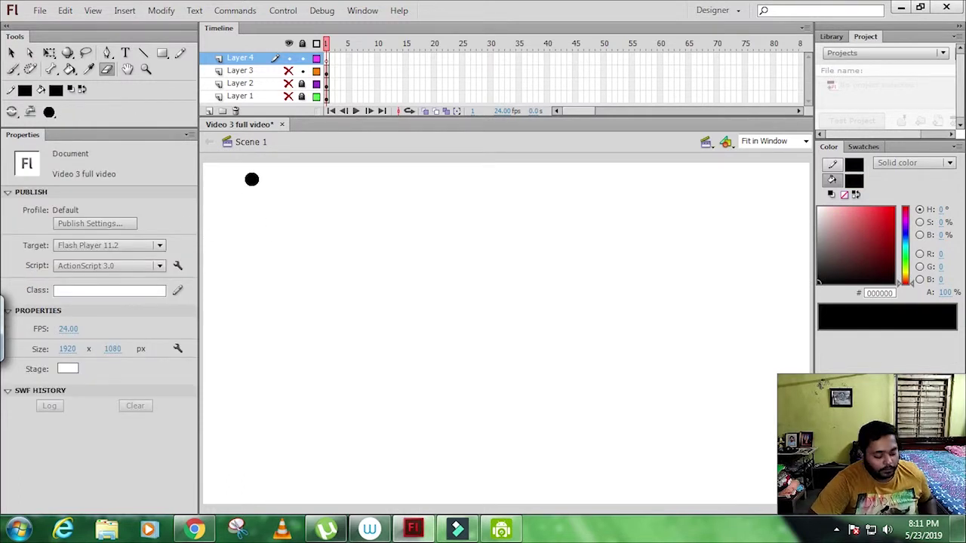
Brush a circle, square and triangle outline in a row near the stage's top left.
{"action": "key", "text": "b"}
{"action": "mouse_move", "coordinate": [230, 171]}
{"action": "left_mouse_down"}
{"action": "mouse_move", "coordinate": [264, 184]}
{"action": "mouse_move", "coordinate": [240, 166]}
{"action": "mouse_move", "coordinate": [351, 172]}
{"action": "left_mouse_up"}
{"action": "mouse_move", "coordinate": [287, 173]}
{"action": "left_mouse_down"}
{"action": "mouse_move", "coordinate": [287, 224]}
{"action": "mouse_move", "coordinate": [351, 223]}
{"action": "left_mouse_up"}
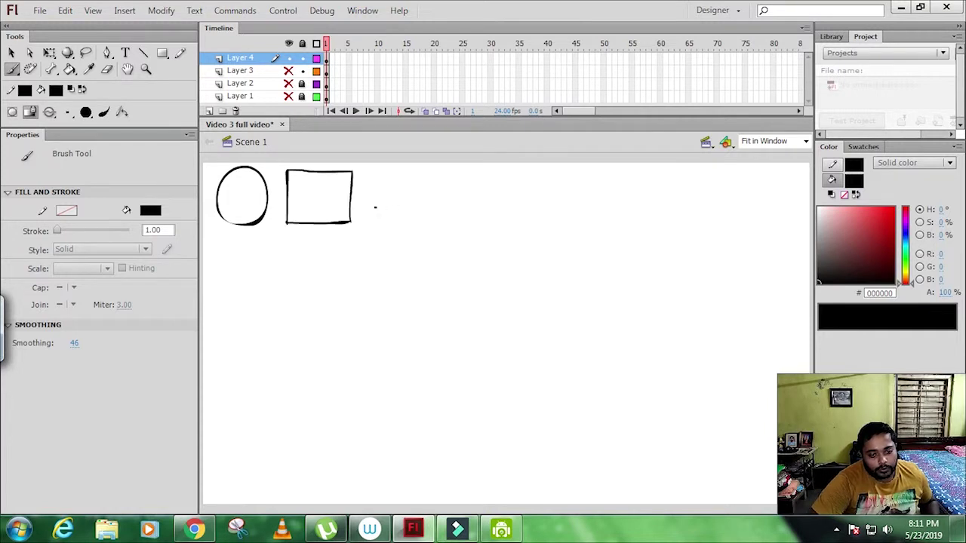
{"action": "mouse_move", "coordinate": [389, 174]}
{"action": "left_mouse_down"}
{"action": "mouse_move", "coordinate": [371, 215]}
{"action": "mouse_move", "coordinate": [404, 216]}
{"action": "left_mouse_up"}
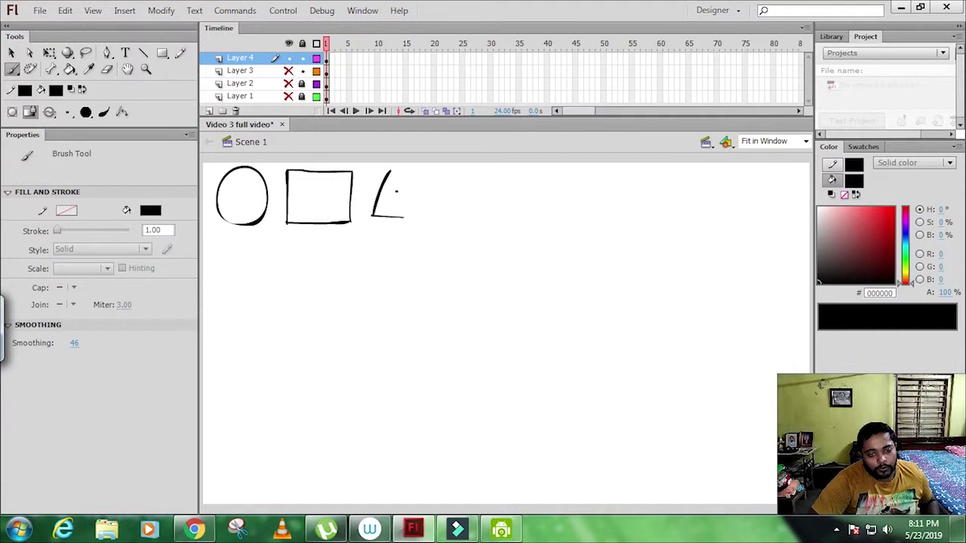
{"action": "left_click_drag", "start_coordinate": [394, 171], "coordinate": [412, 217]}
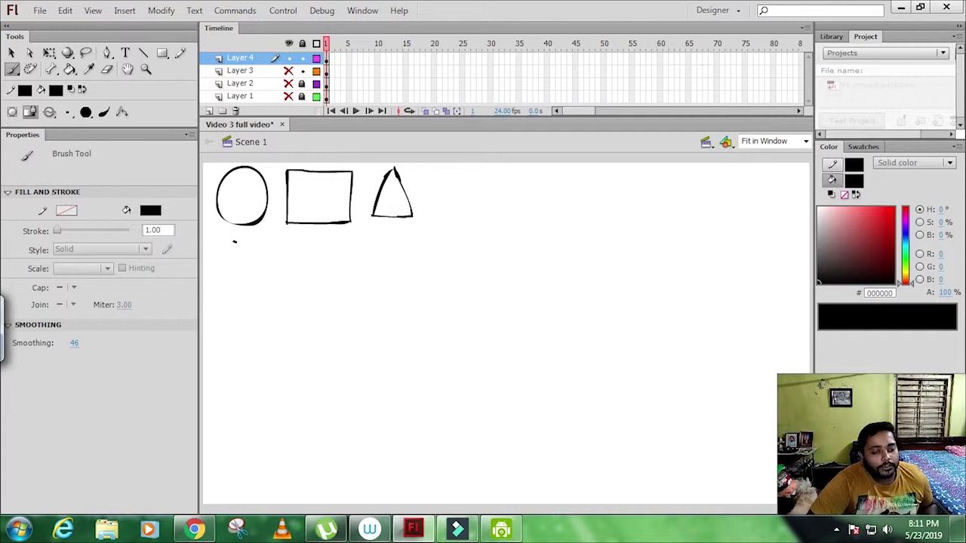
Brush arrows down to an oval, half-circle, square and rectangle beneath the shapes.
{"action": "mouse_move", "coordinate": [235, 239]}
{"action": "left_mouse_down"}
{"action": "mouse_move", "coordinate": [221, 264]}
{"action": "mouse_move", "coordinate": [260, 254]}
{"action": "mouse_move", "coordinate": [220, 315]}
{"action": "mouse_move", "coordinate": [231, 306]}
{"action": "mouse_move", "coordinate": [257, 338]}
{"action": "mouse_move", "coordinate": [223, 320]}
{"action": "left_mouse_up"}
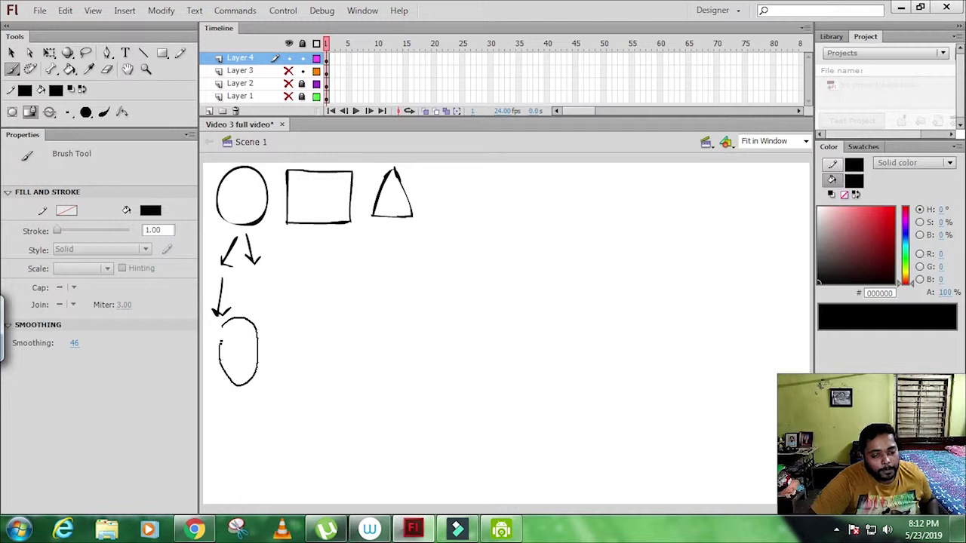
{"action": "mouse_move", "coordinate": [231, 317]}
{"action": "left_mouse_down"}
{"action": "mouse_move", "coordinate": [223, 381]}
{"action": "mouse_move", "coordinate": [236, 386]}
{"action": "left_mouse_up"}
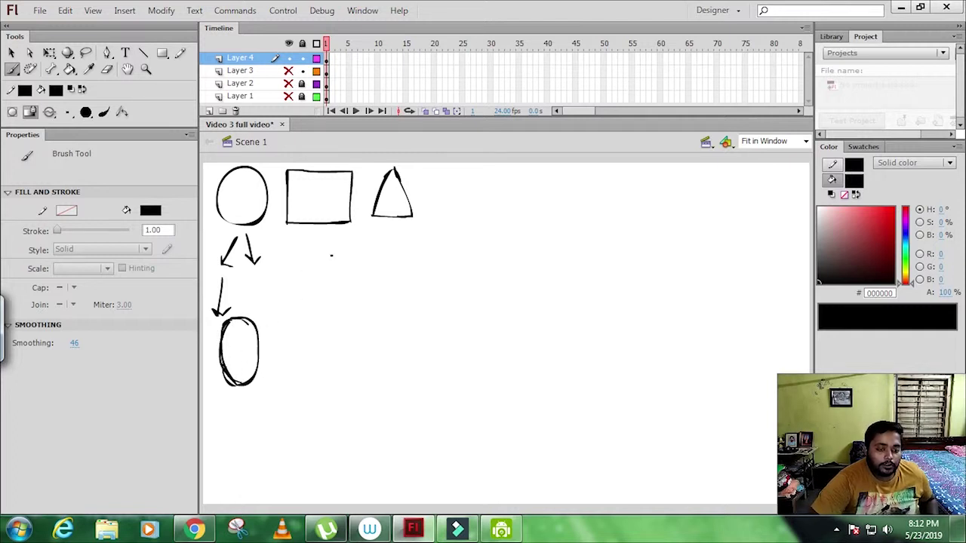
{"action": "mouse_move", "coordinate": [258, 299]}
{"action": "left_mouse_down"}
{"action": "mouse_move", "coordinate": [307, 299]}
{"action": "mouse_move", "coordinate": [286, 276]}
{"action": "mouse_move", "coordinate": [307, 299]}
{"action": "left_mouse_up"}
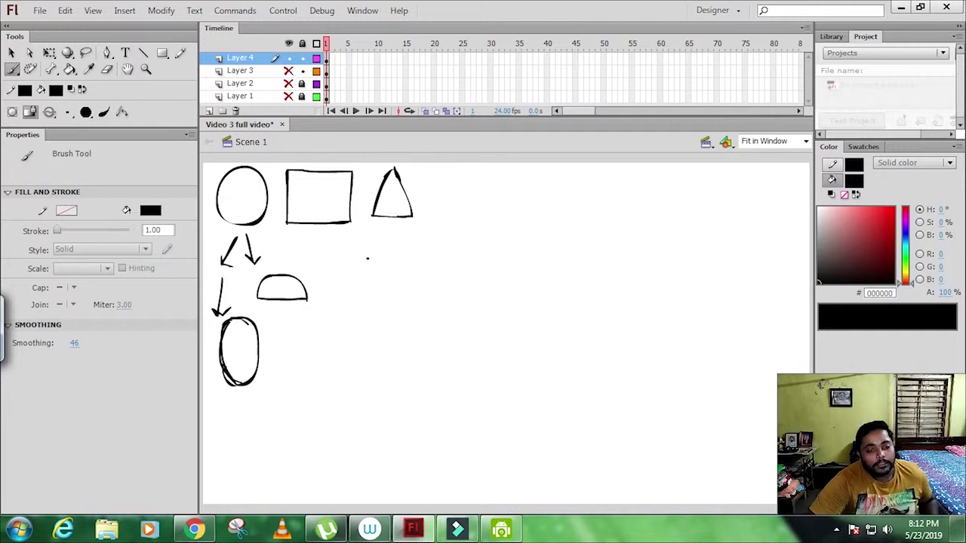
{"action": "mouse_move", "coordinate": [339, 234]}
{"action": "left_mouse_down"}
{"action": "mouse_move", "coordinate": [343, 275]}
{"action": "mouse_move", "coordinate": [356, 266]}
{"action": "mouse_move", "coordinate": [394, 285]}
{"action": "left_mouse_up"}
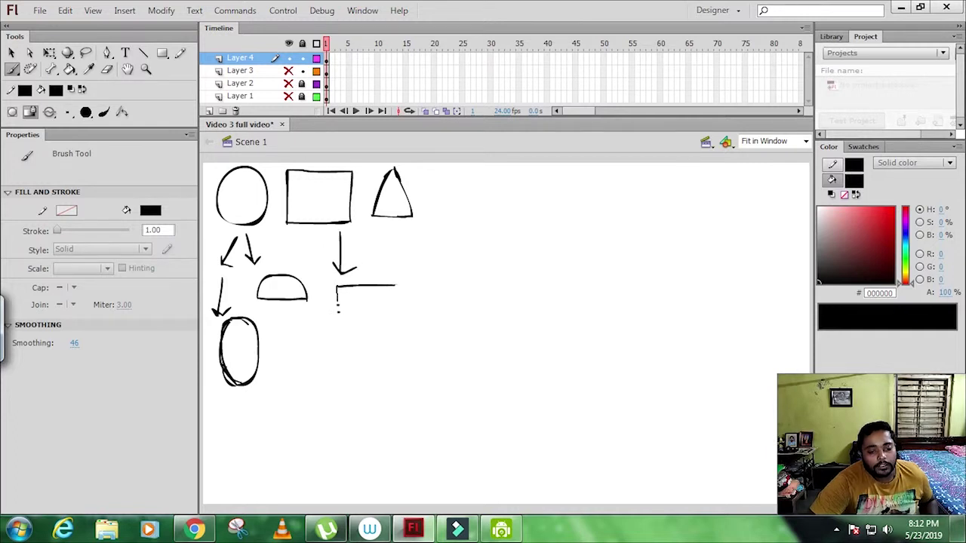
{"action": "mouse_move", "coordinate": [338, 306]}
{"action": "left_mouse_down"}
{"action": "mouse_move", "coordinate": [344, 329]}
{"action": "mouse_move", "coordinate": [395, 339]}
{"action": "left_mouse_up"}
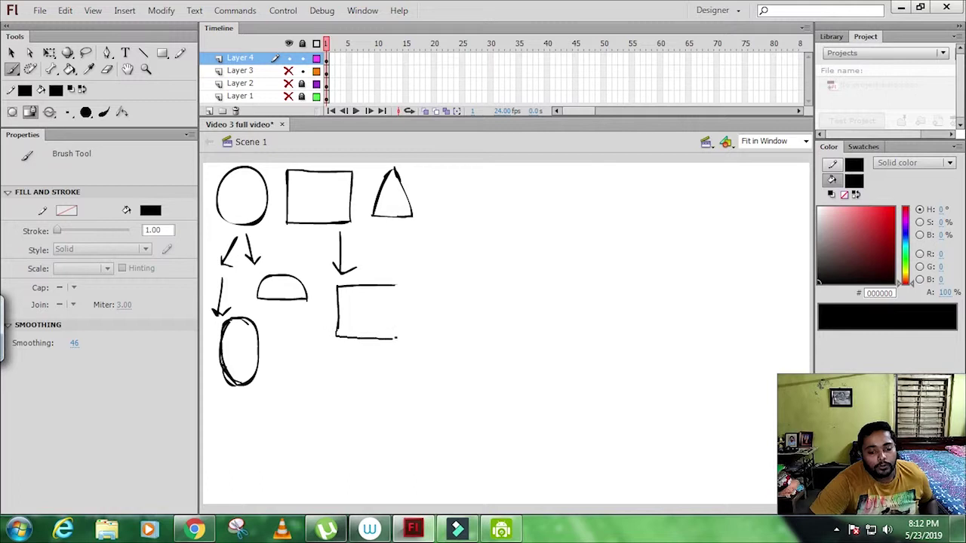
{"action": "left_click_drag", "start_coordinate": [393, 286], "coordinate": [393, 338]}
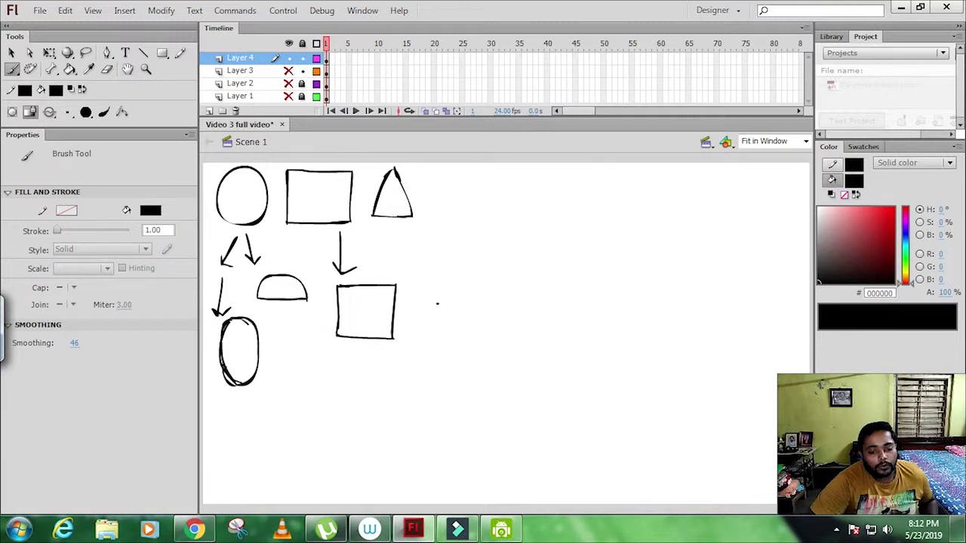
{"action": "mouse_move", "coordinate": [423, 283]}
{"action": "left_mouse_down"}
{"action": "mouse_move", "coordinate": [475, 283]}
{"action": "mouse_move", "coordinate": [417, 323]}
{"action": "mouse_move", "coordinate": [483, 326]}
{"action": "left_mouse_up"}
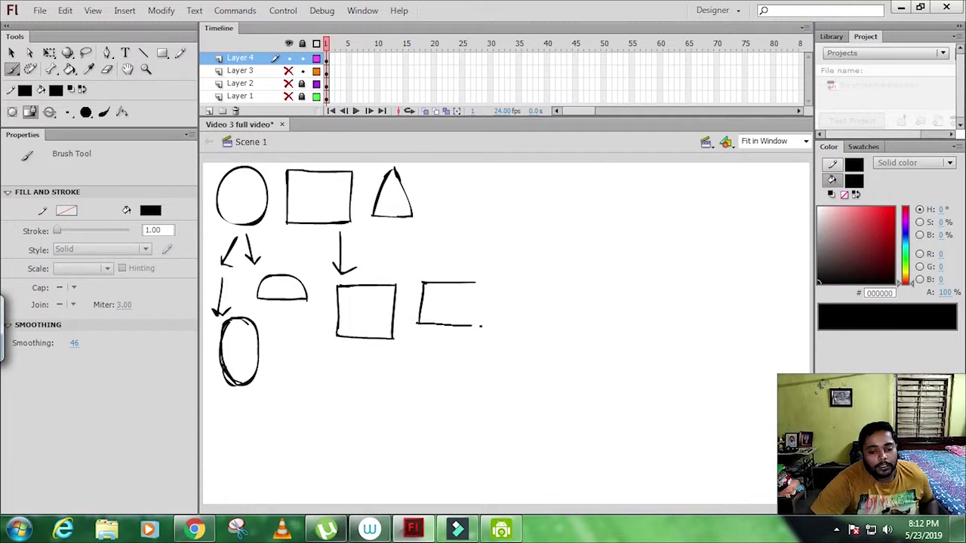
{"action": "mouse_move", "coordinate": [458, 281]}
{"action": "left_mouse_down"}
{"action": "mouse_move", "coordinate": [507, 285]}
{"action": "mouse_move", "coordinate": [474, 324]}
{"action": "mouse_move", "coordinate": [495, 325]}
{"action": "left_mouse_up"}
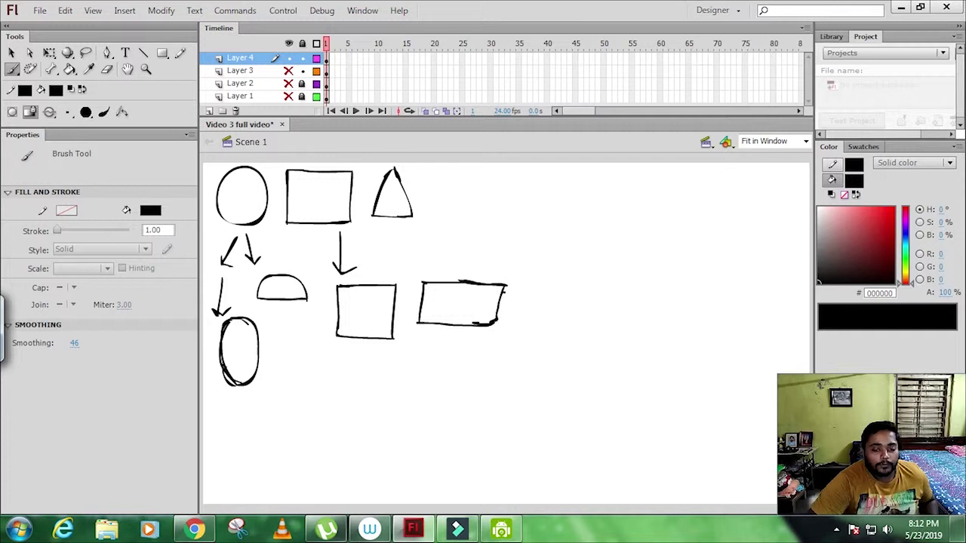
{"action": "left_click_drag", "start_coordinate": [504, 285], "coordinate": [496, 326]}
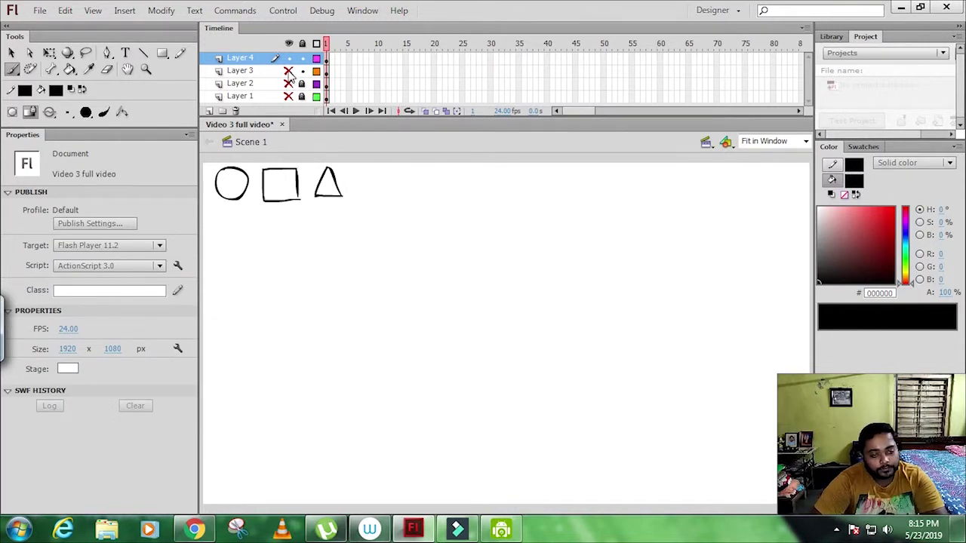
Preview the coloured character layer, then hide it and the green sketch layer.
{"action": "left_click", "coordinate": [288, 71]}
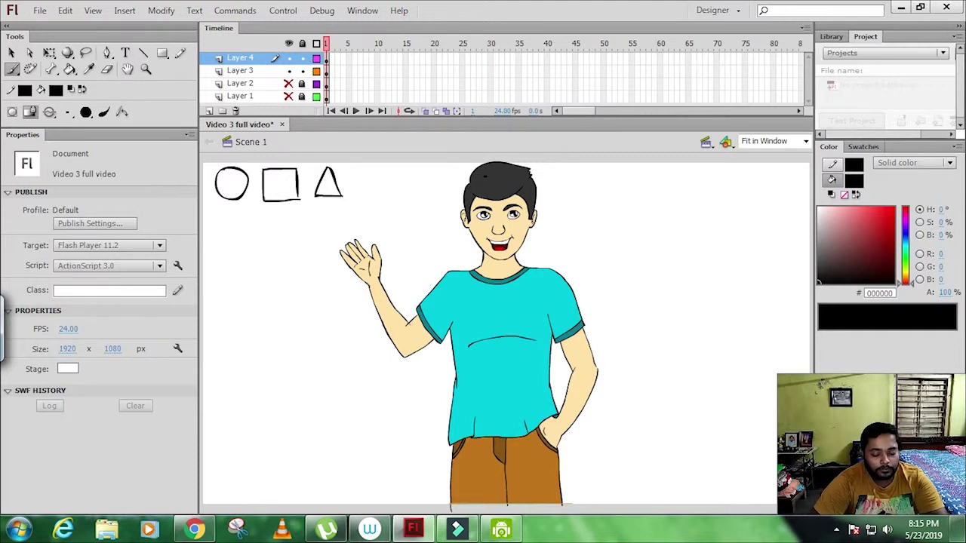
{"action": "left_click", "coordinate": [289, 71]}
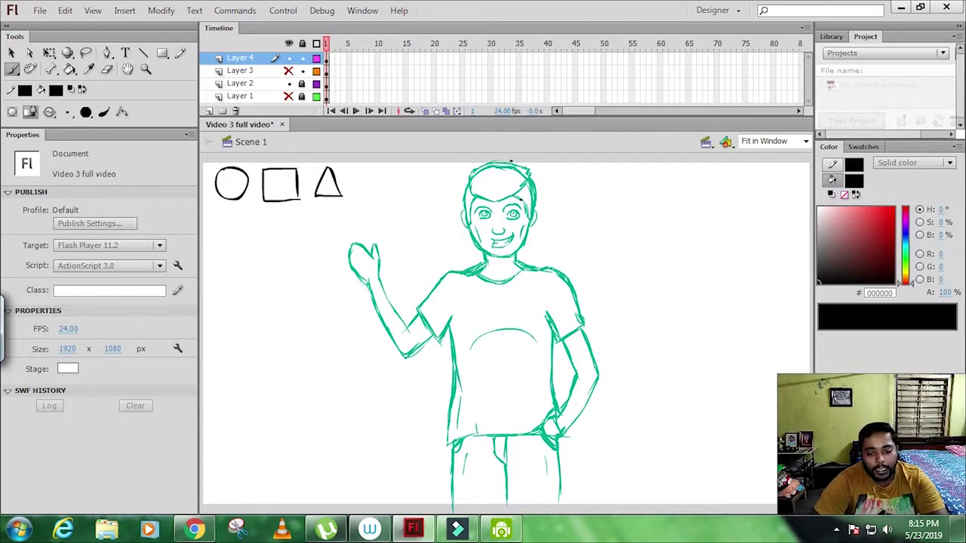
{"action": "left_click", "coordinate": [289, 83]}
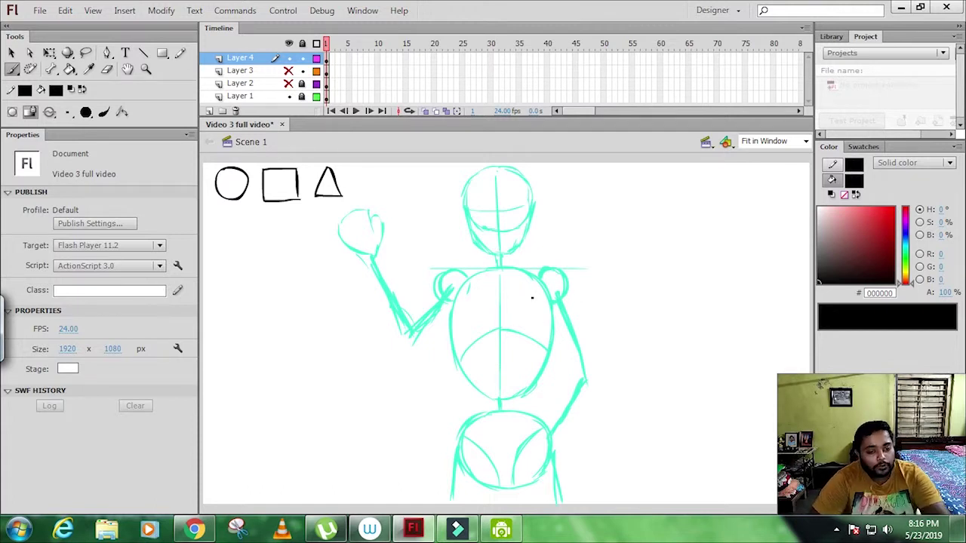
Toggle Layers 1, 2 and 3 to compare cyan guide, green sketch and coloured character, ending all visible.
{"action": "left_click", "coordinate": [288, 95]}
{"action": "left_click", "coordinate": [288, 70]}
{"action": "left_click", "coordinate": [289, 83]}
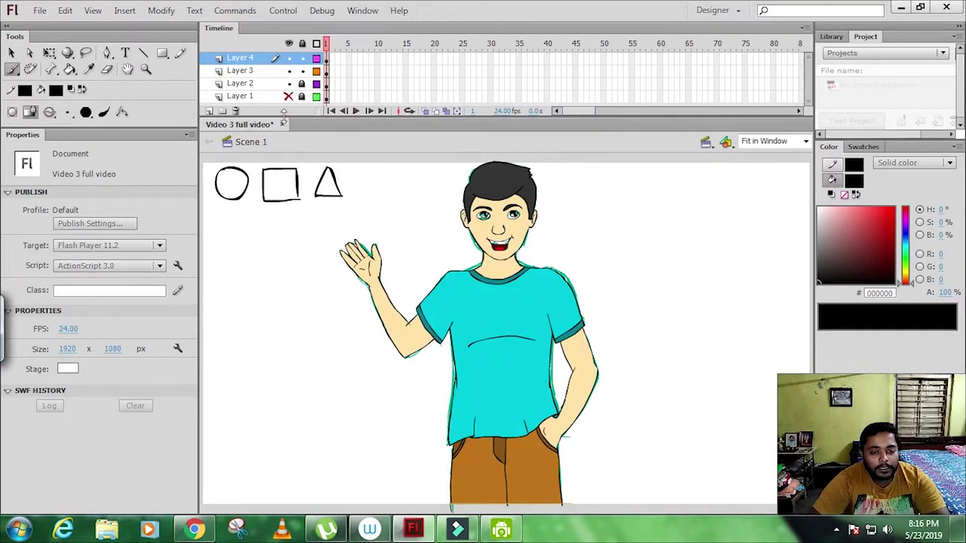
{"action": "left_click", "coordinate": [289, 83]}
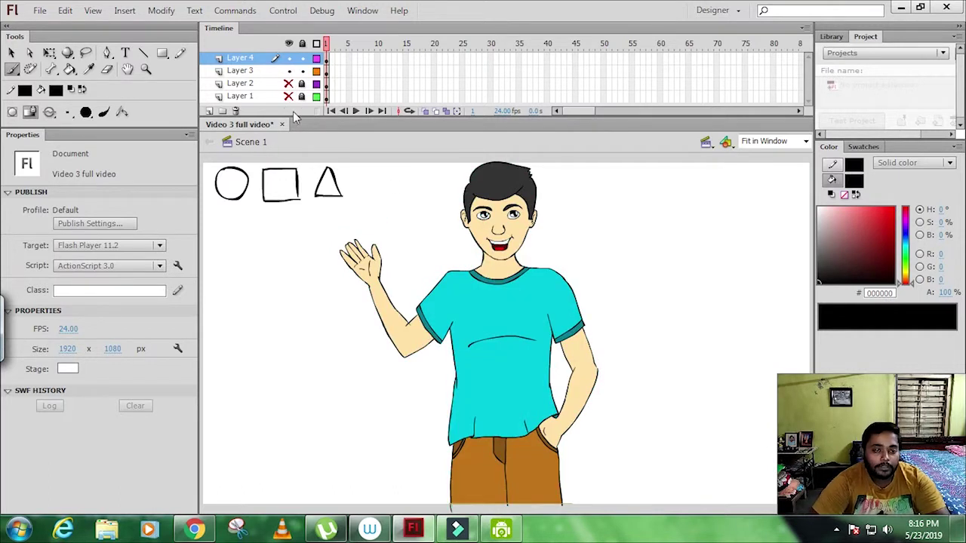
{"action": "left_click", "coordinate": [288, 70]}
{"action": "left_click", "coordinate": [288, 96]}
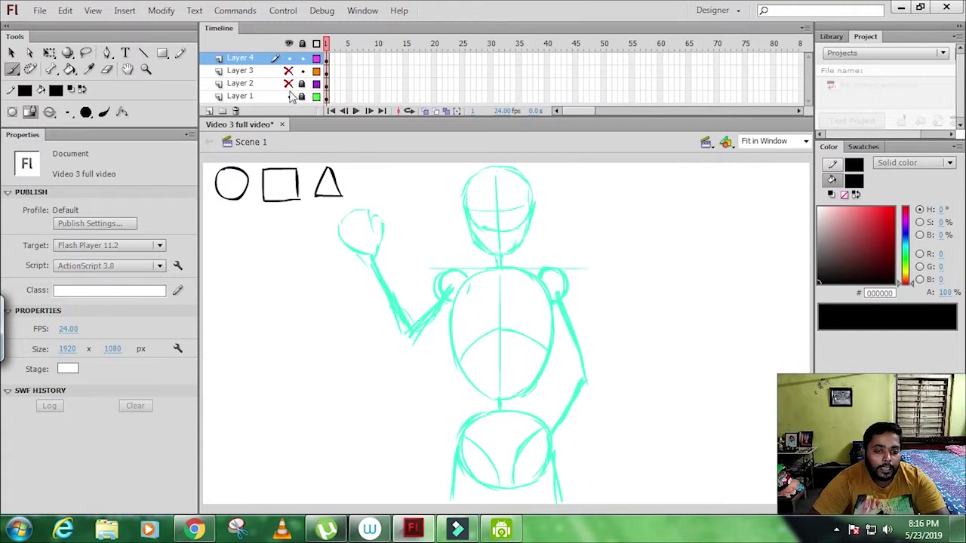
{"action": "left_click", "coordinate": [289, 83]}
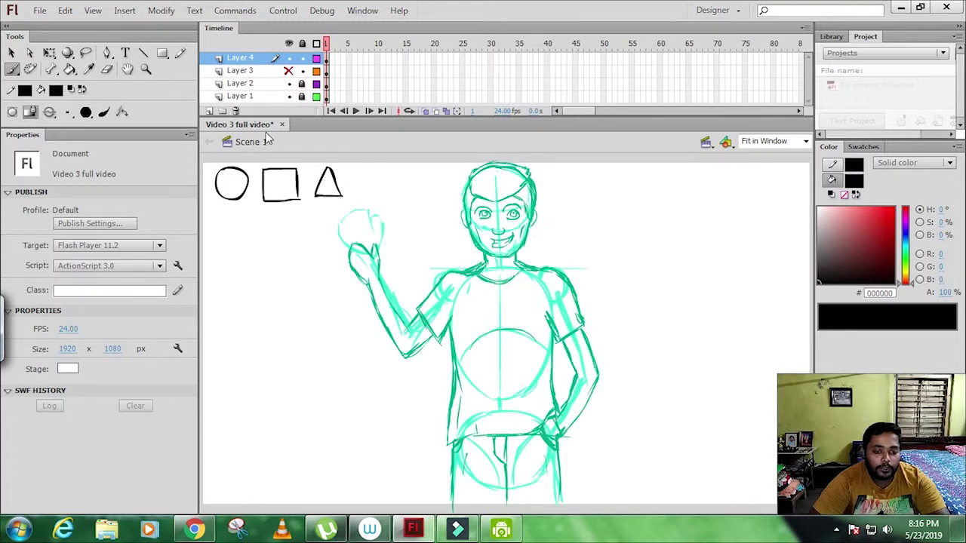
{"action": "left_click", "coordinate": [288, 70]}
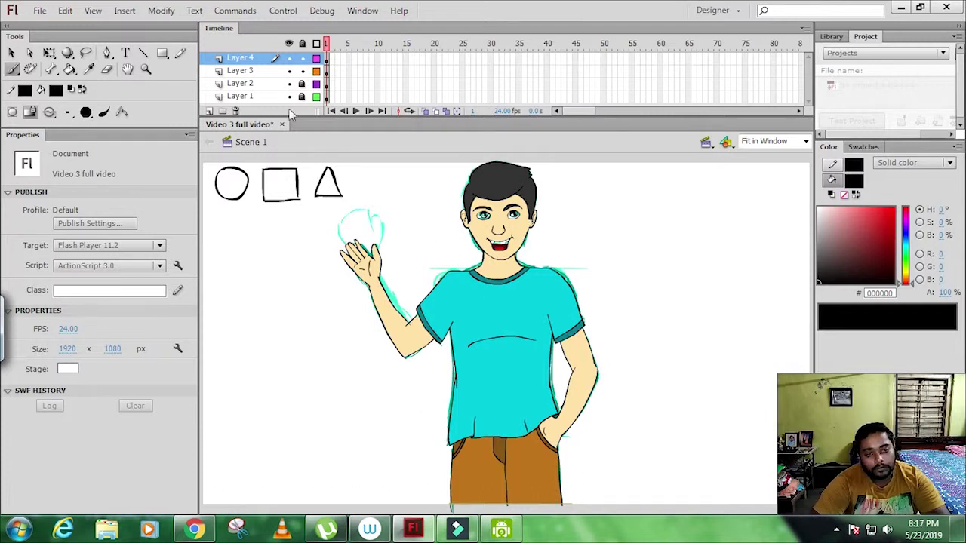
Hide the three character layers, add Layer 4, and brush a long horizontal guide across the top.
{"action": "left_click_drag", "start_coordinate": [288, 70], "coordinate": [288, 96]}
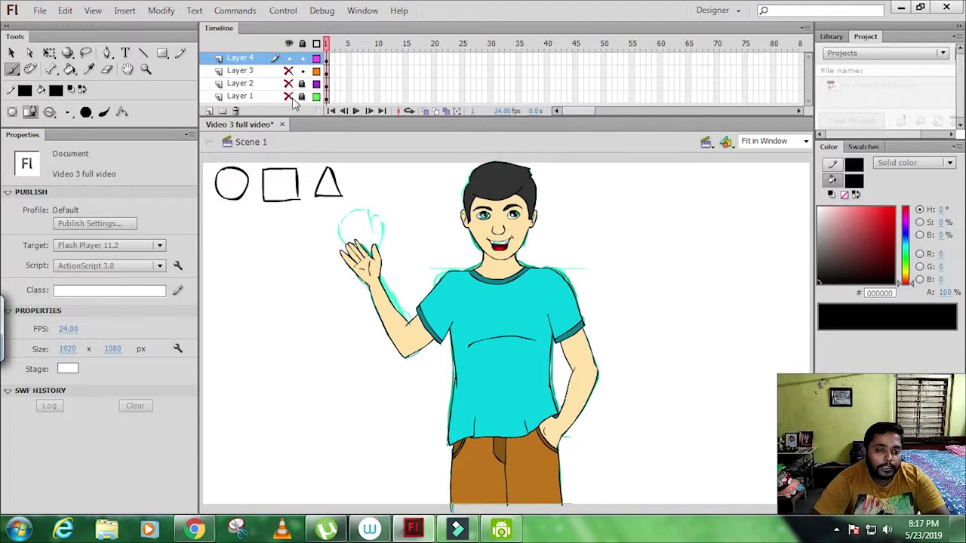
{"action": "left_click", "coordinate": [209, 111]}
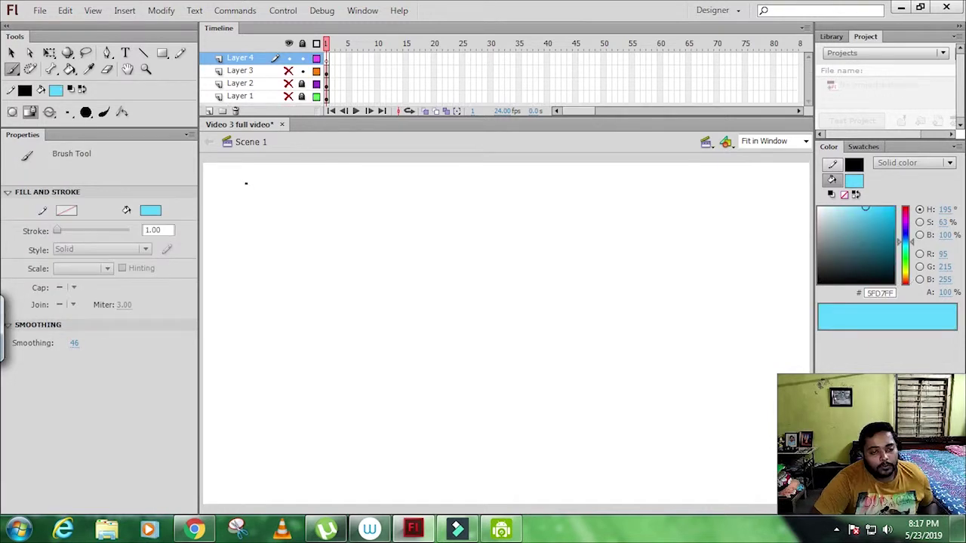
{"action": "mouse_move", "coordinate": [246, 183]}
{"action": "left_mouse_down"}
{"action": "mouse_move", "coordinate": [576, 166]}
{"action": "mouse_move", "coordinate": [769, 171]}
{"action": "mouse_move", "coordinate": [771, 183]}
{"action": "left_mouse_up"}
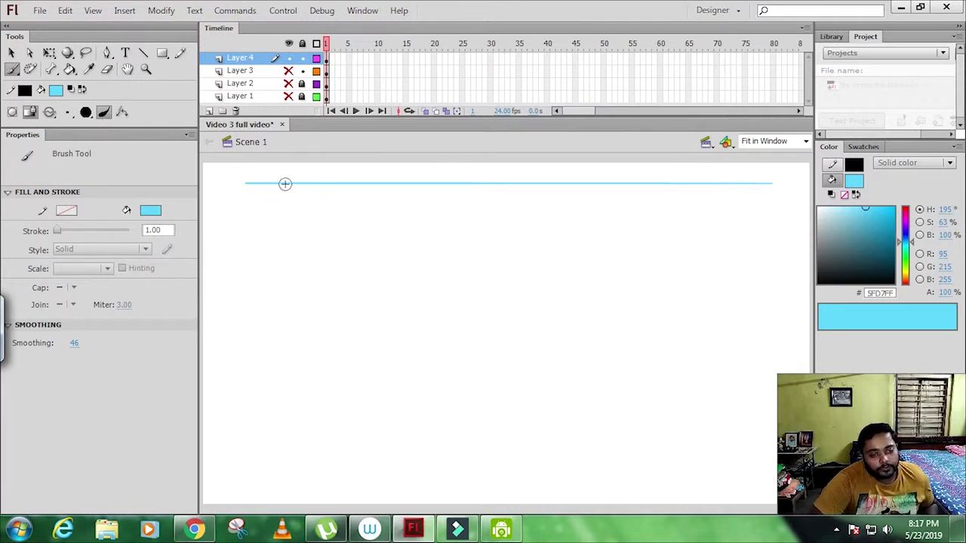
Sketch stacked cyan head, torso and hip ovals at the stage's left.
{"action": "mouse_move", "coordinate": [282, 184]}
{"action": "left_mouse_down"}
{"action": "mouse_move", "coordinate": [266, 201]}
{"action": "mouse_move", "coordinate": [295, 224]}
{"action": "left_mouse_up"}
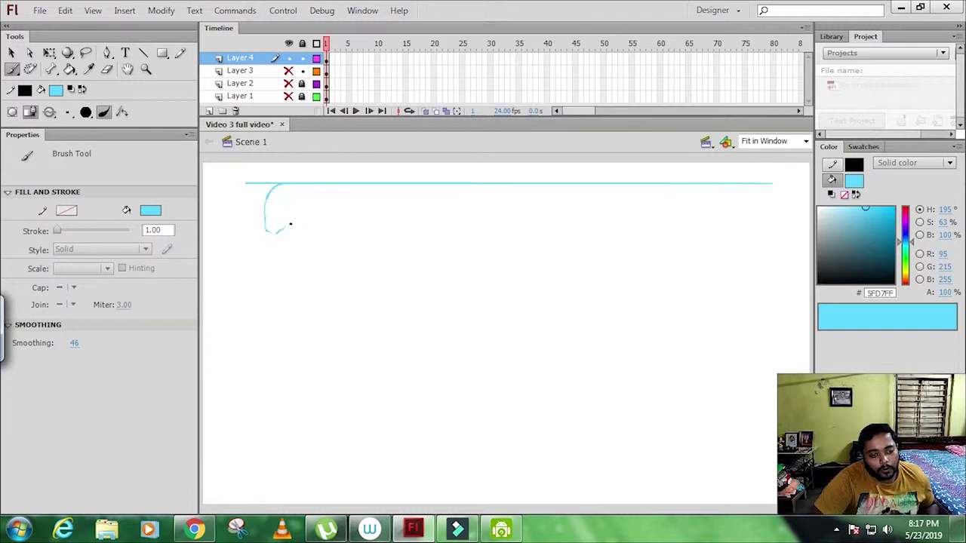
{"action": "mouse_move", "coordinate": [280, 189]}
{"action": "left_mouse_down"}
{"action": "mouse_move", "coordinate": [304, 211]}
{"action": "mouse_move", "coordinate": [271, 200]}
{"action": "mouse_move", "coordinate": [272, 226]}
{"action": "left_mouse_up"}
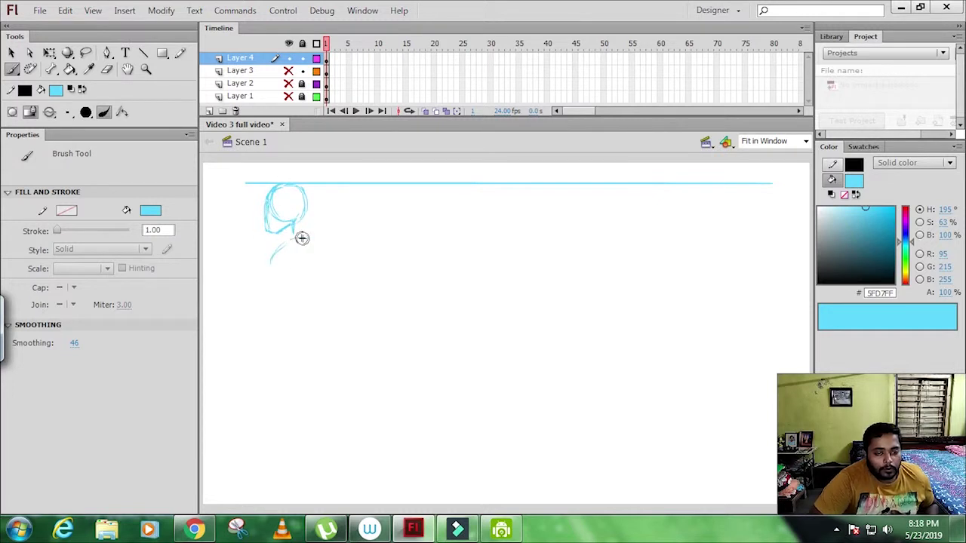
{"action": "mouse_move", "coordinate": [298, 238]}
{"action": "left_mouse_down"}
{"action": "mouse_move", "coordinate": [269, 291]}
{"action": "mouse_move", "coordinate": [271, 324]}
{"action": "left_mouse_up"}
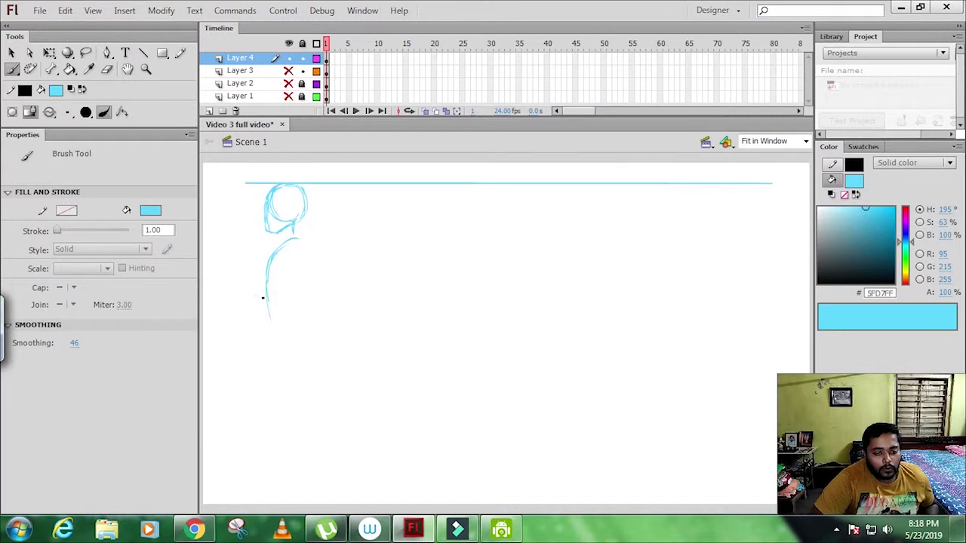
{"action": "mouse_move", "coordinate": [287, 239]}
{"action": "left_mouse_down"}
{"action": "mouse_move", "coordinate": [318, 273]}
{"action": "mouse_move", "coordinate": [311, 317]}
{"action": "mouse_move", "coordinate": [286, 323]}
{"action": "mouse_move", "coordinate": [303, 328]}
{"action": "left_mouse_up"}
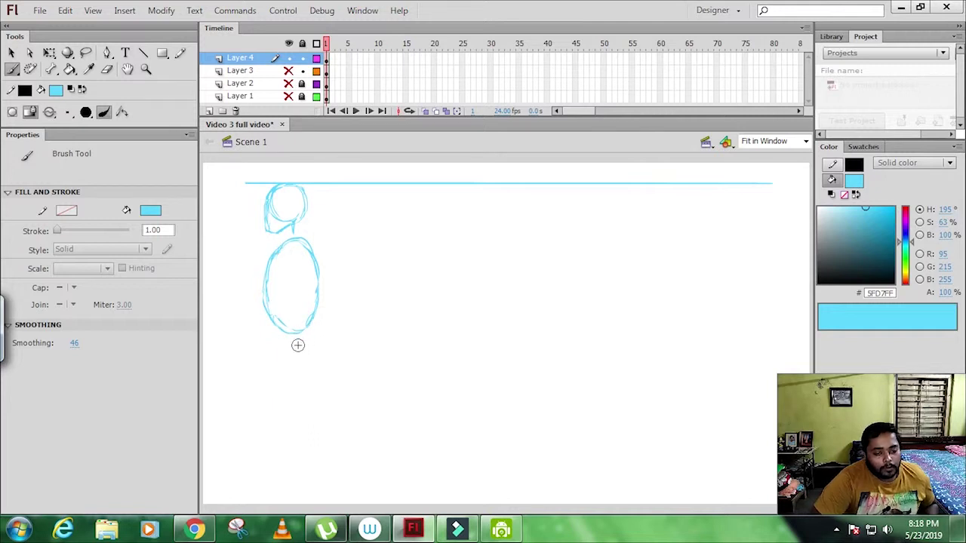
{"action": "mouse_move", "coordinate": [296, 335]}
{"action": "left_mouse_down"}
{"action": "mouse_move", "coordinate": [297, 355]}
{"action": "mouse_move", "coordinate": [277, 361]}
{"action": "mouse_move", "coordinate": [278, 396]}
{"action": "left_mouse_up"}
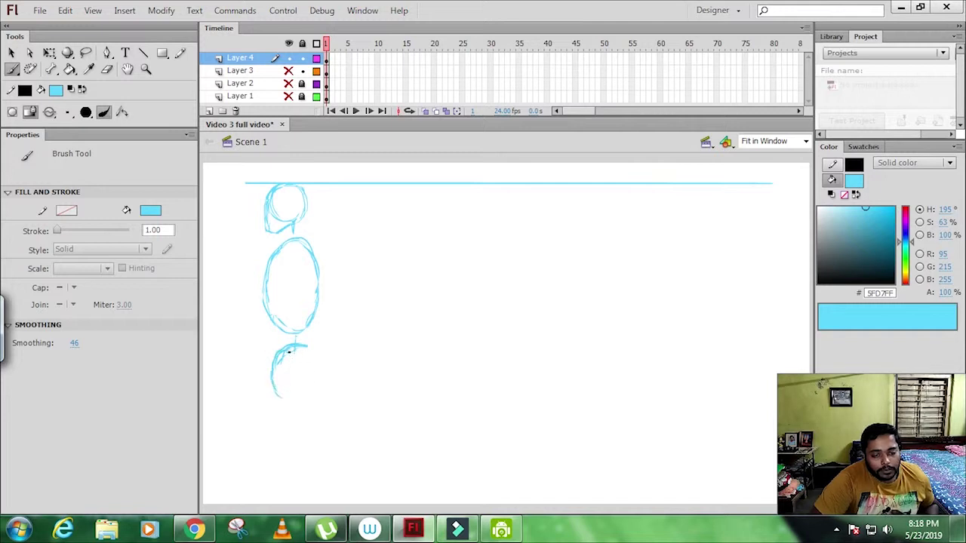
{"action": "left_click_drag", "start_coordinate": [289, 352], "coordinate": [320, 369]}
{"action": "left_click_drag", "start_coordinate": [300, 401], "coordinate": [279, 379]}
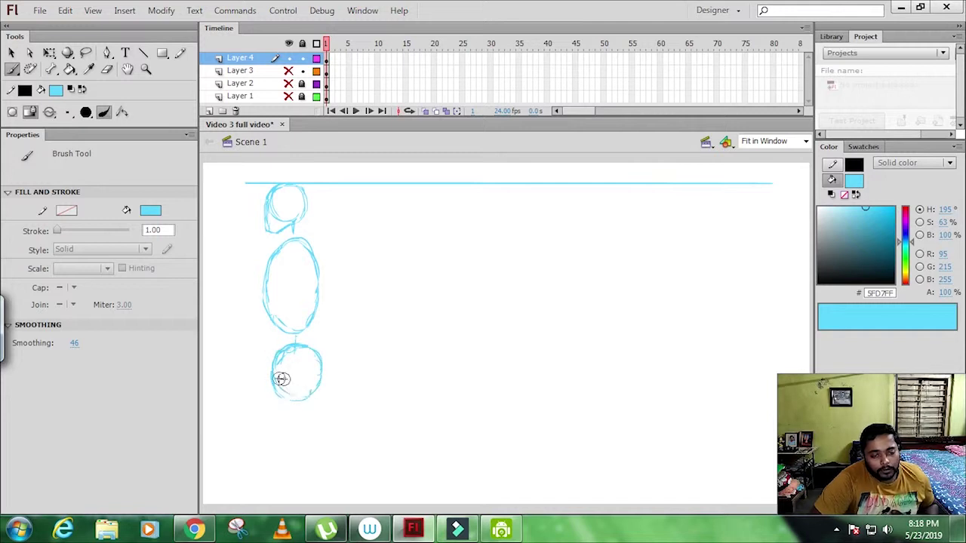
{"action": "left_click_drag", "start_coordinate": [292, 345], "coordinate": [276, 384]}
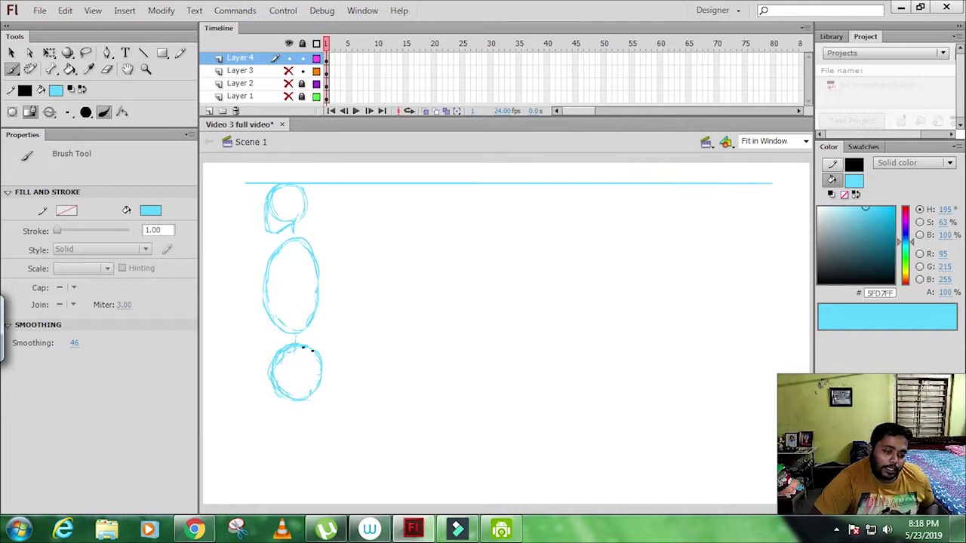
{"action": "mouse_move", "coordinate": [312, 345]}
{"action": "left_mouse_down"}
{"action": "mouse_move", "coordinate": [319, 371]}
{"action": "mouse_move", "coordinate": [297, 386]}
{"action": "left_mouse_up"}
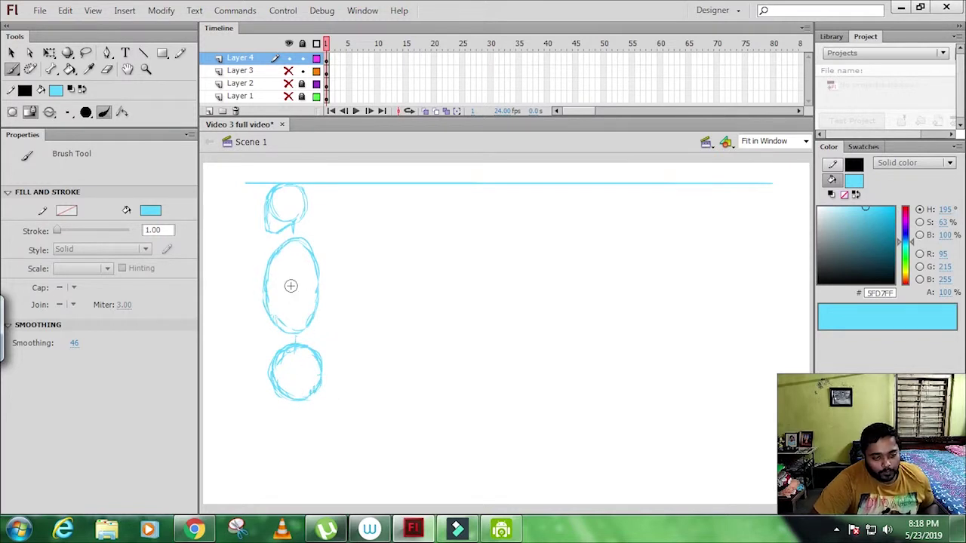
{"action": "left_click_drag", "start_coordinate": [298, 251], "coordinate": [293, 271]}
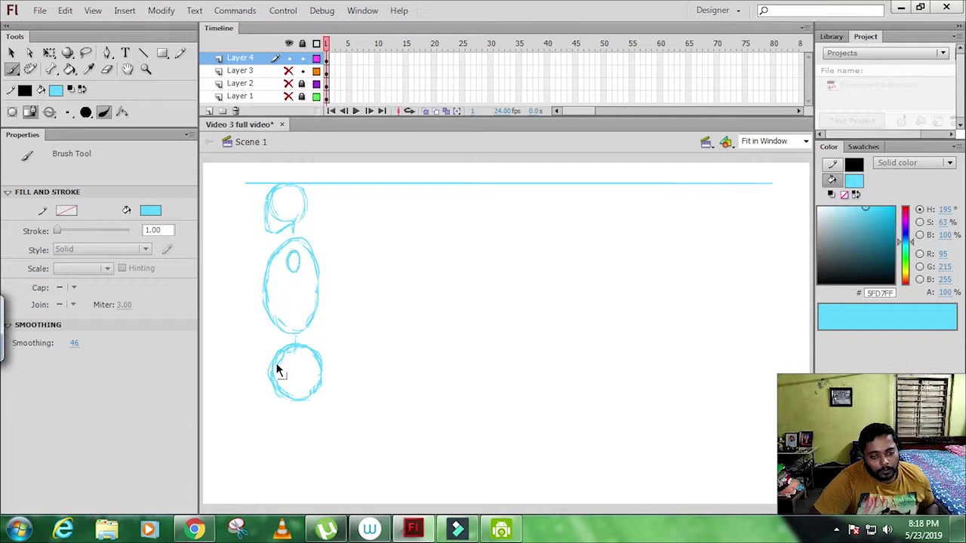
{"action": "key", "text": "ctrl+z"}
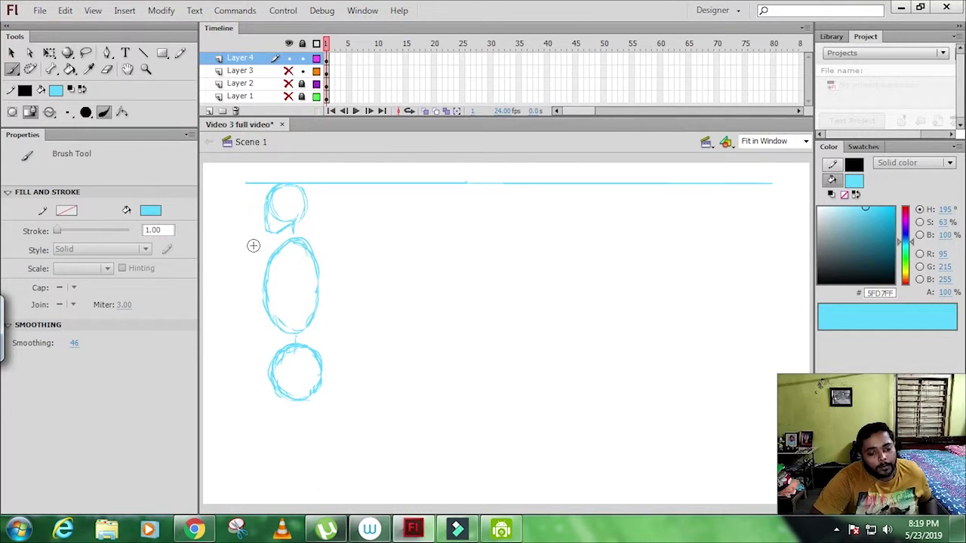
Brush horizontal guide lines across the stage at the torso top, torso base, hip bottom and head bottom.
{"action": "left_click_drag", "start_coordinate": [287, 246], "coordinate": [637, 248]}
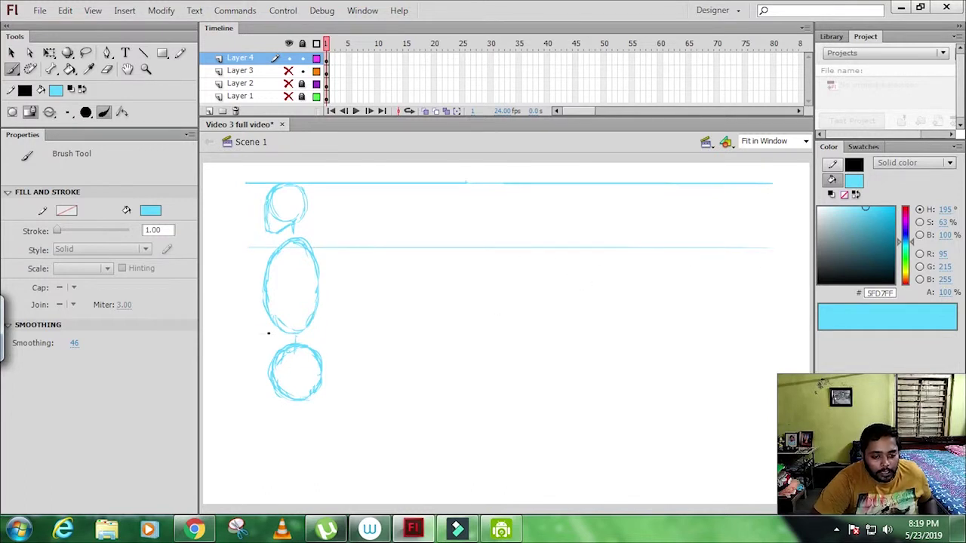
{"action": "left_click_drag", "start_coordinate": [260, 332], "coordinate": [768, 325]}
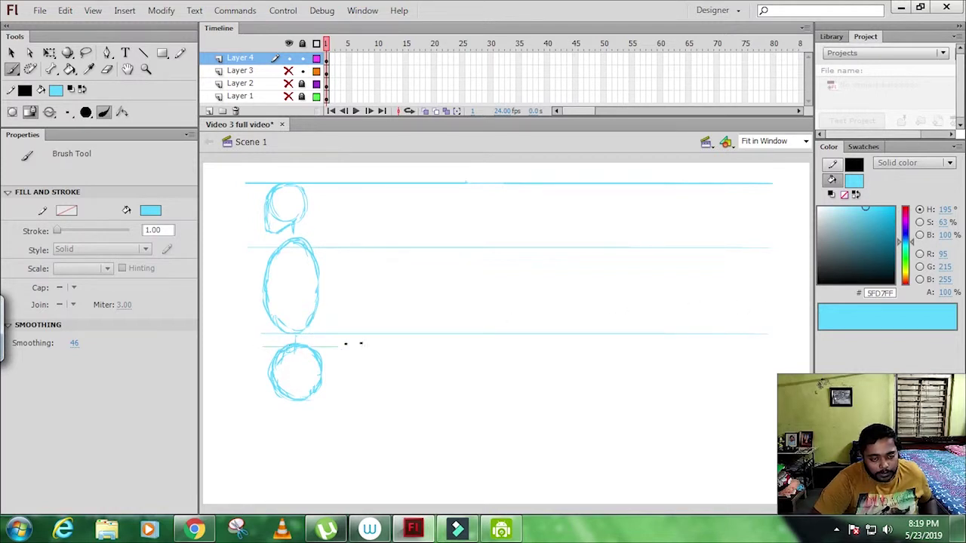
{"action": "left_click_drag", "start_coordinate": [361, 343], "coordinate": [757, 336]}
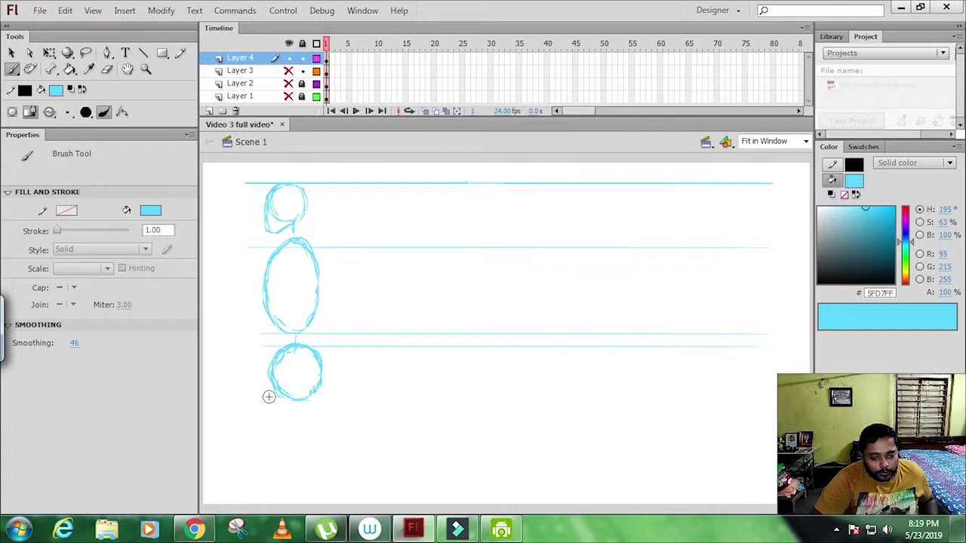
{"action": "left_click_drag", "start_coordinate": [269, 397], "coordinate": [759, 393]}
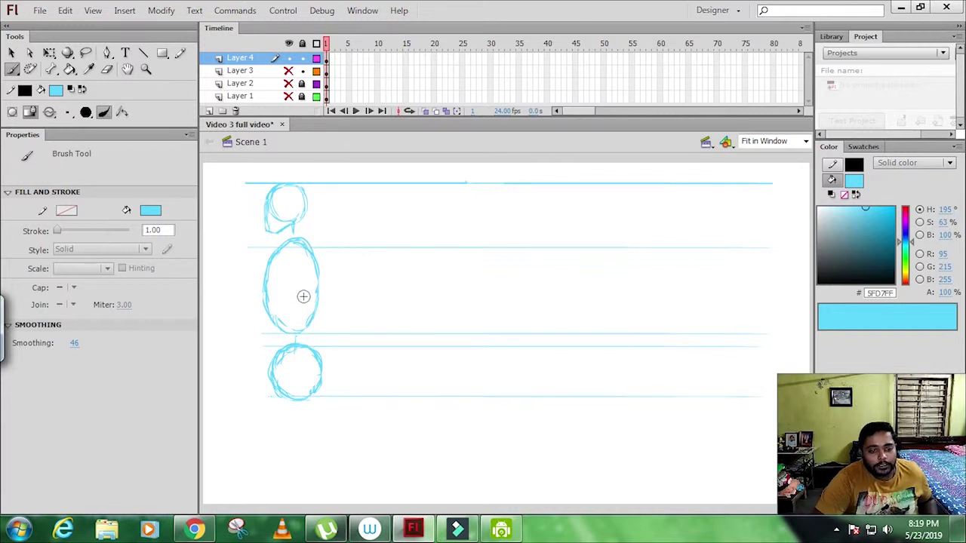
{"action": "left_click_drag", "start_coordinate": [260, 226], "coordinate": [761, 225]}
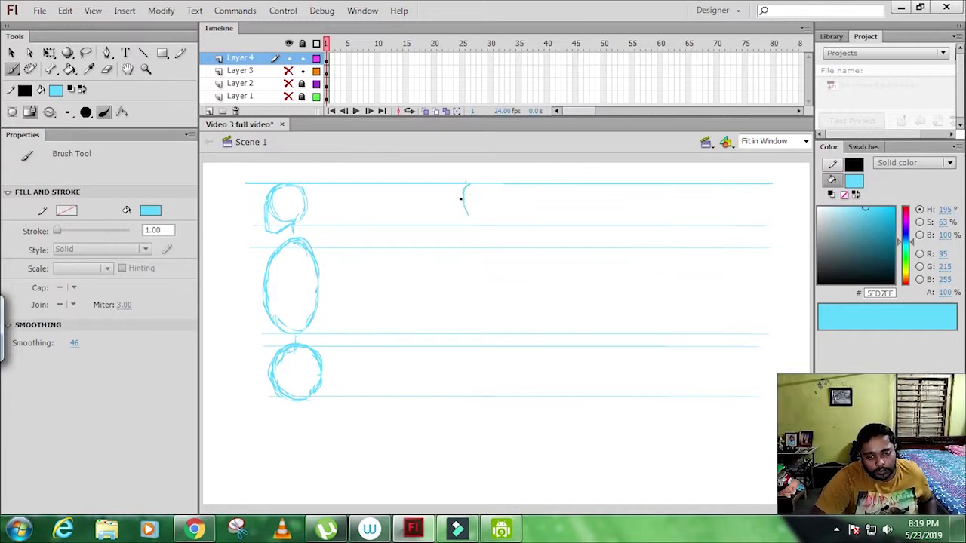
Sketch a second head circle, body oval and hip oval mid-stage, redrawing the body's bad strokes.
{"action": "left_click_drag", "start_coordinate": [468, 183], "coordinate": [462, 221]}
{"action": "mouse_move", "coordinate": [484, 183]}
{"action": "left_mouse_down"}
{"action": "mouse_move", "coordinate": [496, 209]}
{"action": "mouse_move", "coordinate": [474, 224]}
{"action": "mouse_move", "coordinate": [464, 191]}
{"action": "left_mouse_up"}
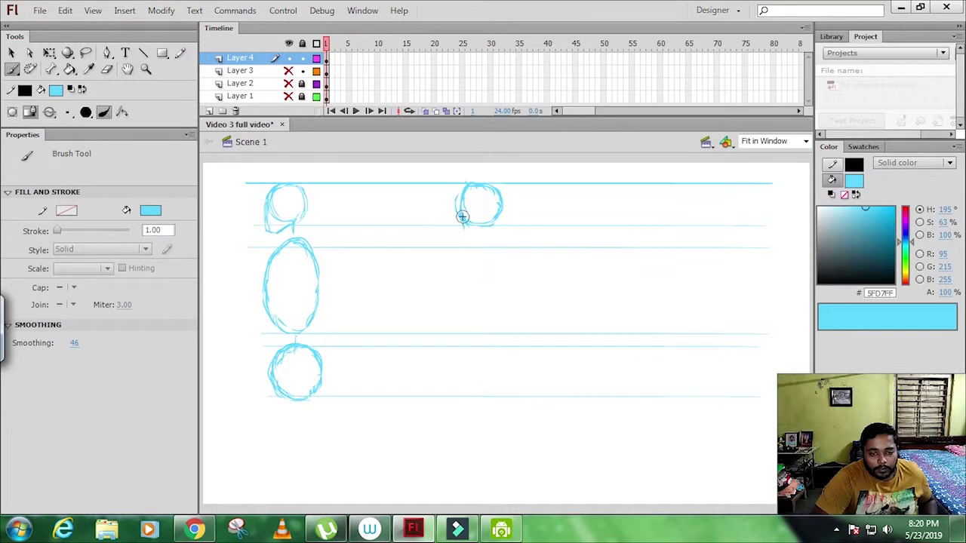
{"action": "left_click_drag", "start_coordinate": [462, 217], "coordinate": [485, 237]}
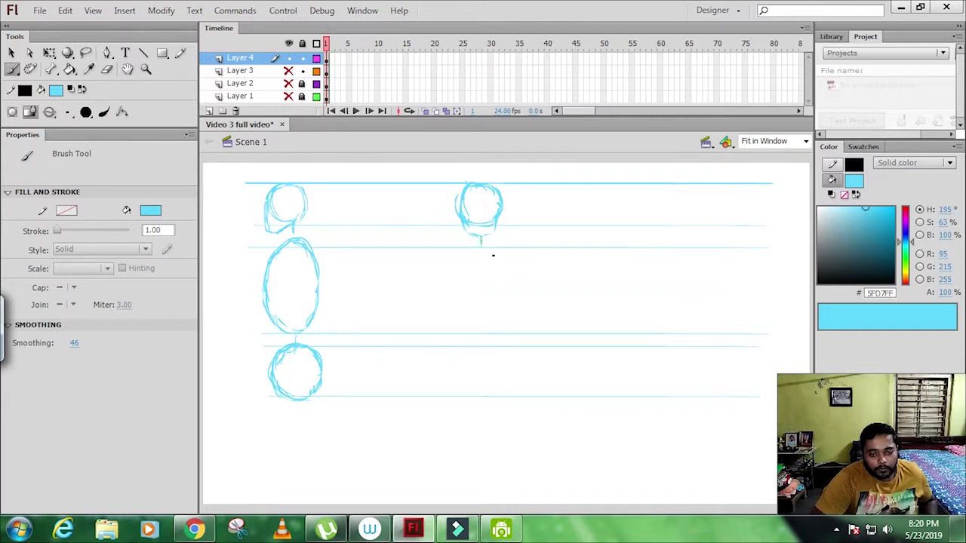
{"action": "left_click_drag", "start_coordinate": [467, 250], "coordinate": [463, 322]}
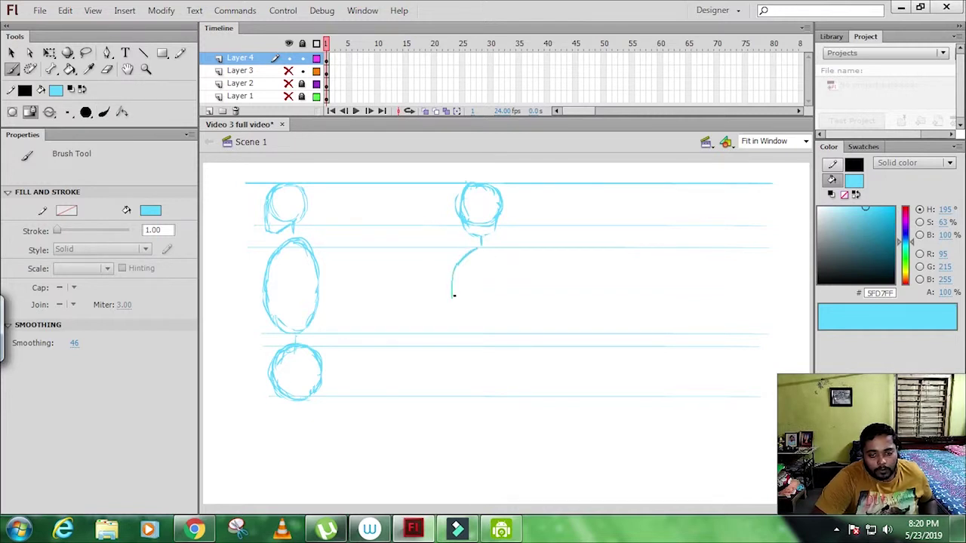
{"action": "mouse_move", "coordinate": [471, 252]}
{"action": "left_mouse_down"}
{"action": "mouse_move", "coordinate": [508, 263]}
{"action": "mouse_move", "coordinate": [514, 302]}
{"action": "left_mouse_up"}
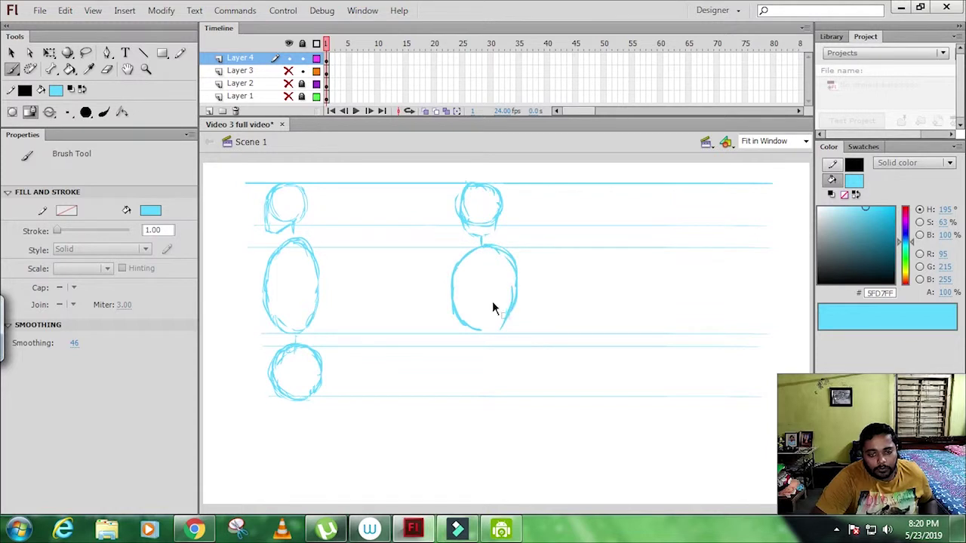
{"action": "key", "text": "ctrl+z"}
{"action": "key", "text": "ctrl+z"}
{"action": "key", "text": "ctrl+z"}
{"action": "key", "text": "ctrl+z"}
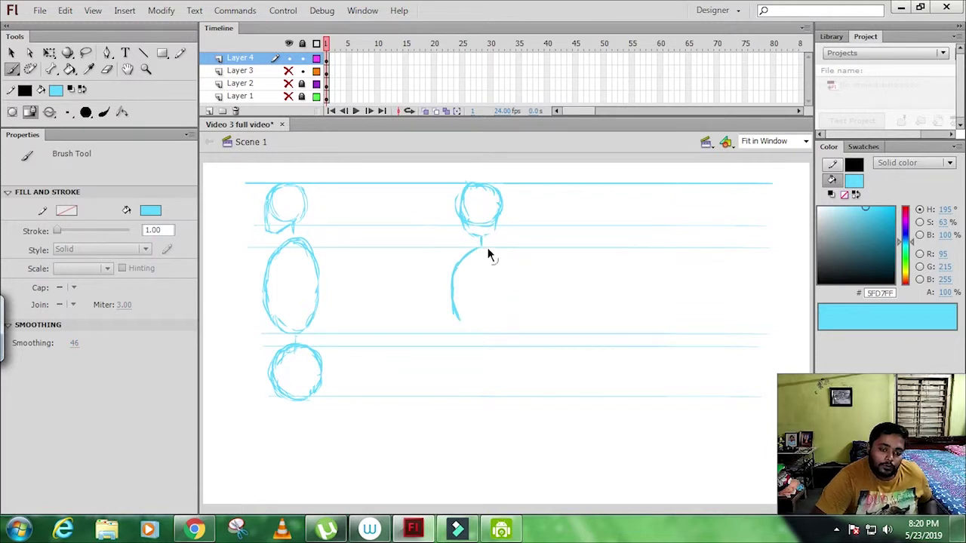
{"action": "key", "text": "ctrl+z"}
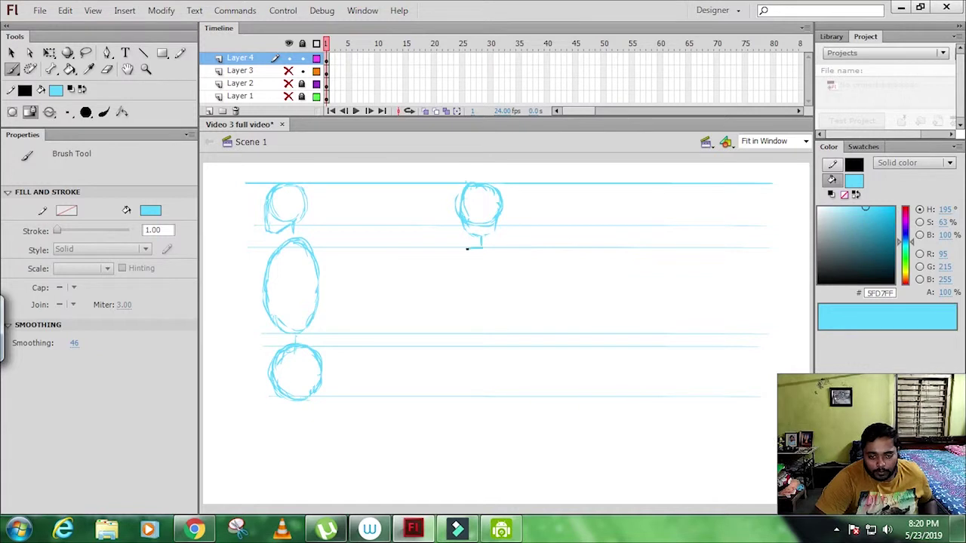
{"action": "left_click_drag", "start_coordinate": [467, 326], "coordinate": [473, 330]}
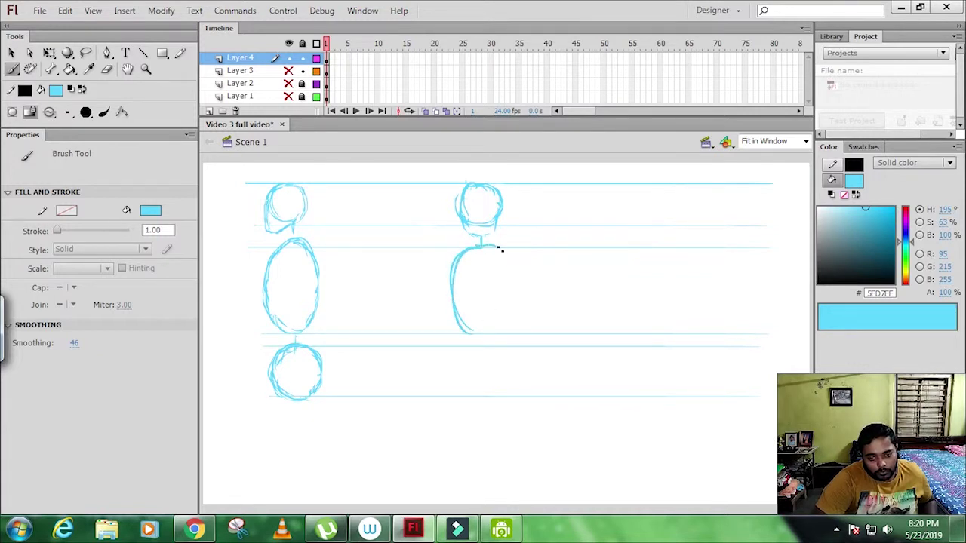
{"action": "left_click_drag", "start_coordinate": [500, 249], "coordinate": [507, 299]}
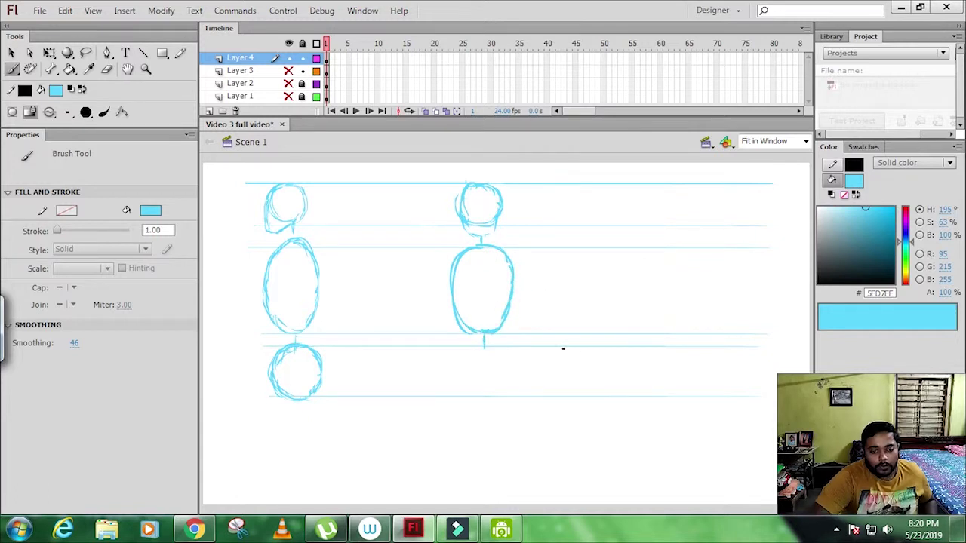
{"action": "left_click_drag", "start_coordinate": [465, 355], "coordinate": [487, 346]}
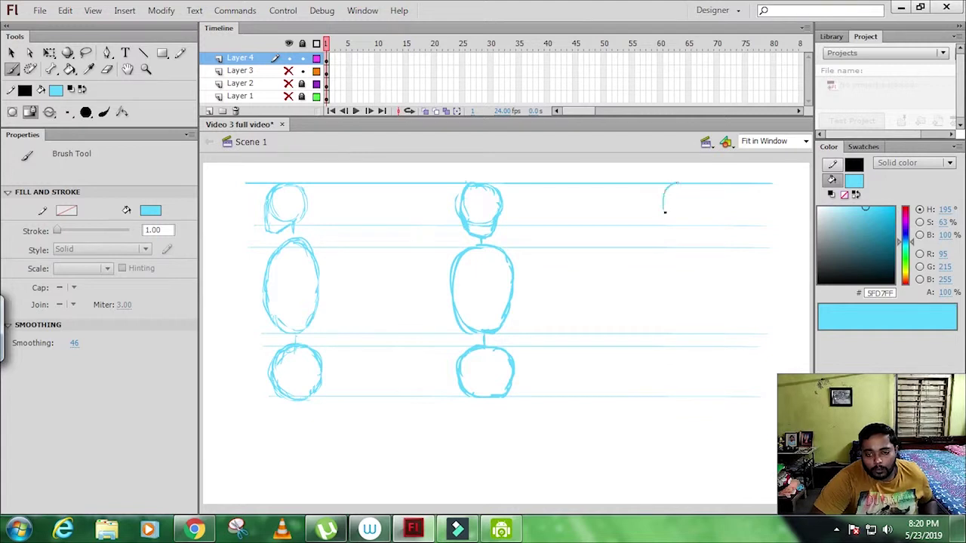
Sketch a third head at top right, then its neck, torso oval and hip circle.
{"action": "left_click_drag", "start_coordinate": [664, 212], "coordinate": [683, 225]}
{"action": "key", "text": "ctrl+z"}
{"action": "key", "text": "ctrl+z"}
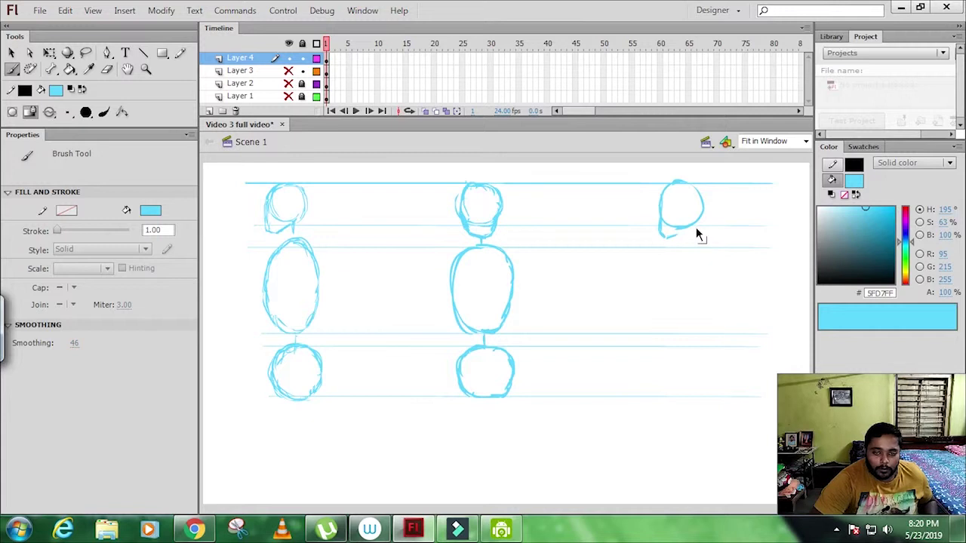
{"action": "key", "text": "ctrl+z"}
{"action": "key", "text": "ctrl+z"}
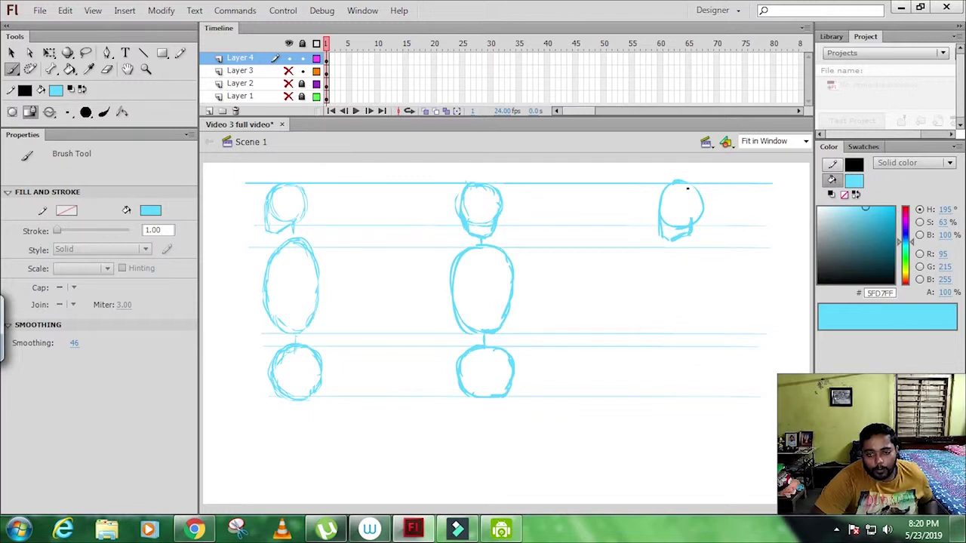
{"action": "left_click_drag", "start_coordinate": [688, 189], "coordinate": [695, 222]}
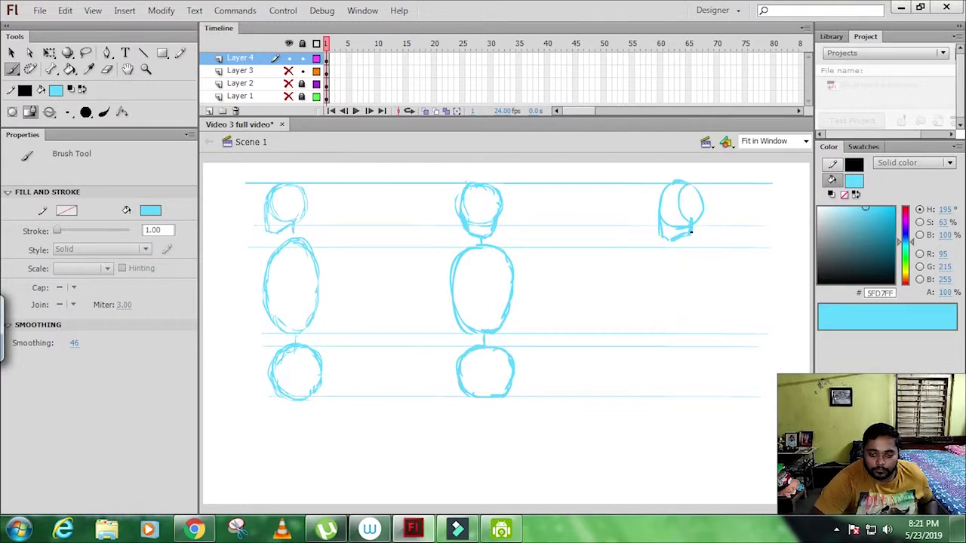
{"action": "mouse_move", "coordinate": [678, 259]}
{"action": "left_mouse_down"}
{"action": "mouse_move", "coordinate": [702, 252]}
{"action": "mouse_move", "coordinate": [668, 278]}
{"action": "left_mouse_up"}
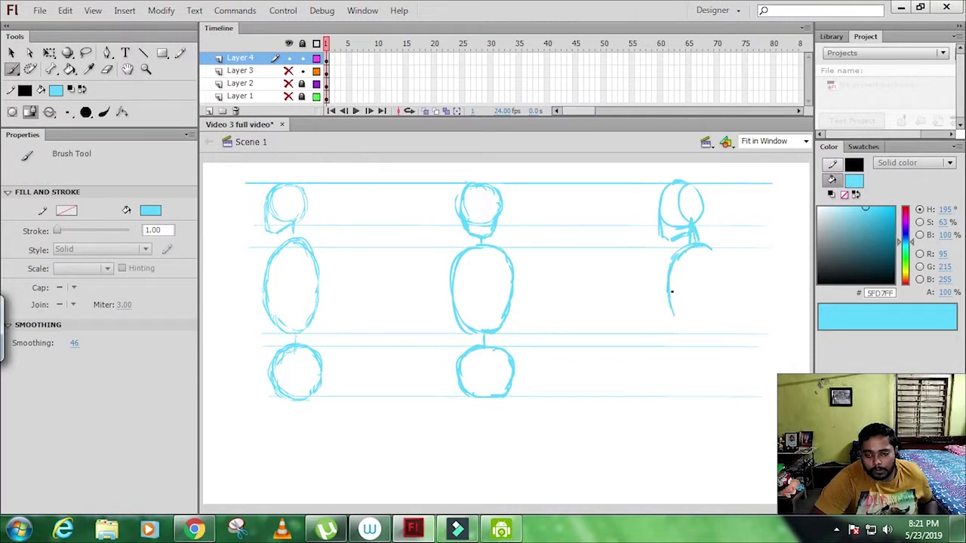
{"action": "mouse_move", "coordinate": [709, 249]}
{"action": "left_mouse_down"}
{"action": "mouse_move", "coordinate": [724, 305]}
{"action": "mouse_move", "coordinate": [705, 332]}
{"action": "mouse_move", "coordinate": [720, 315]}
{"action": "left_mouse_up"}
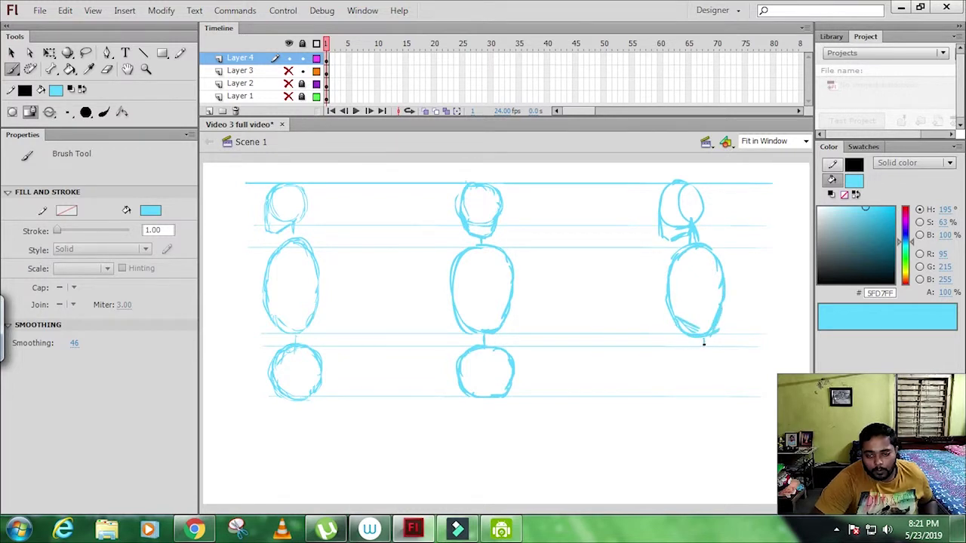
{"action": "left_click_drag", "start_coordinate": [708, 351], "coordinate": [693, 394]}
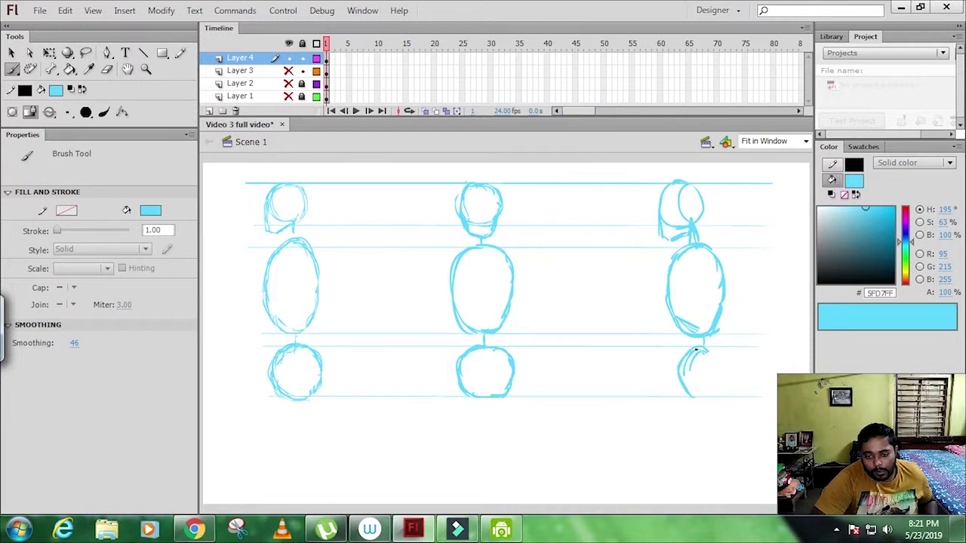
{"action": "left_click_drag", "start_coordinate": [715, 350], "coordinate": [729, 383]}
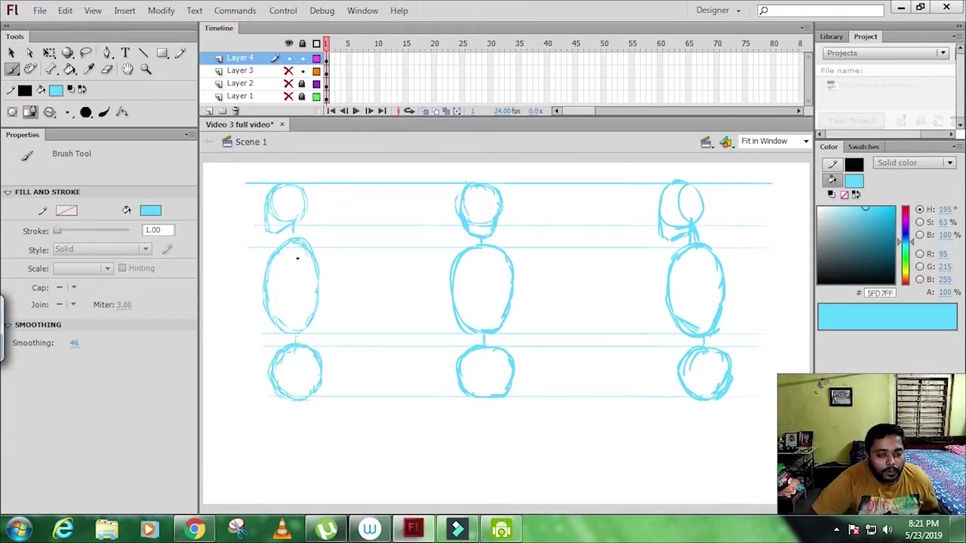
Add shoulders and both arms to the middle figure, and a small oval in the left torso.
{"action": "left_click_drag", "start_coordinate": [296, 252], "coordinate": [300, 260]}
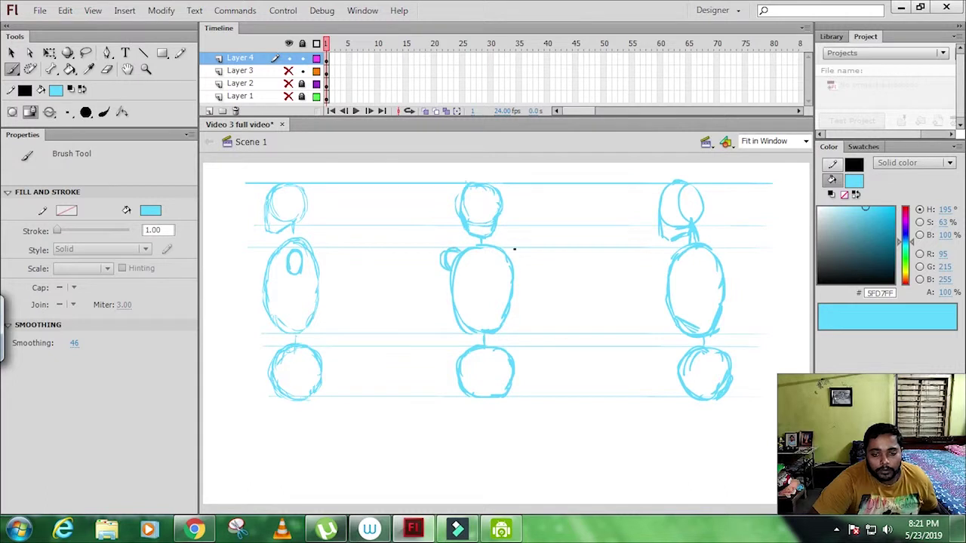
{"action": "left_click_drag", "start_coordinate": [516, 264], "coordinate": [519, 267]}
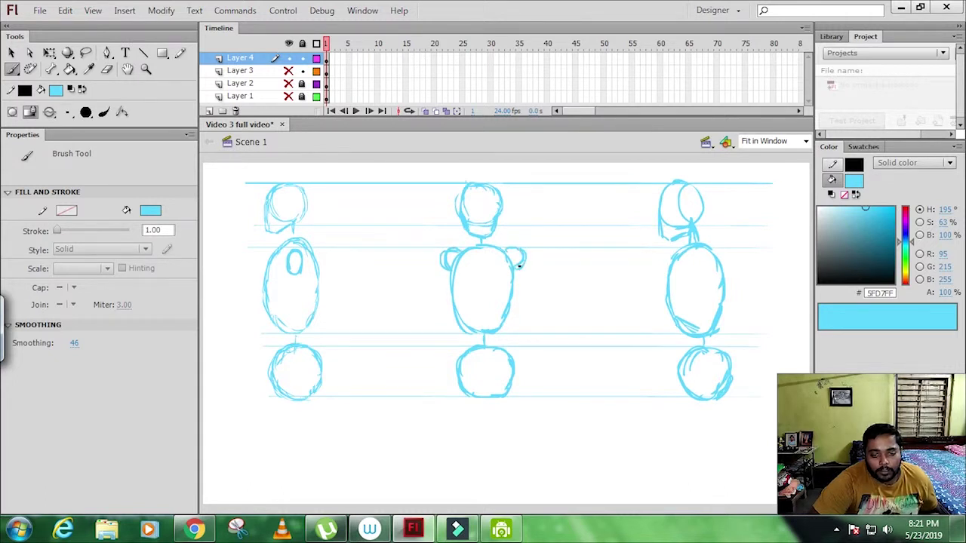
{"action": "left_click_drag", "start_coordinate": [442, 252], "coordinate": [446, 272]}
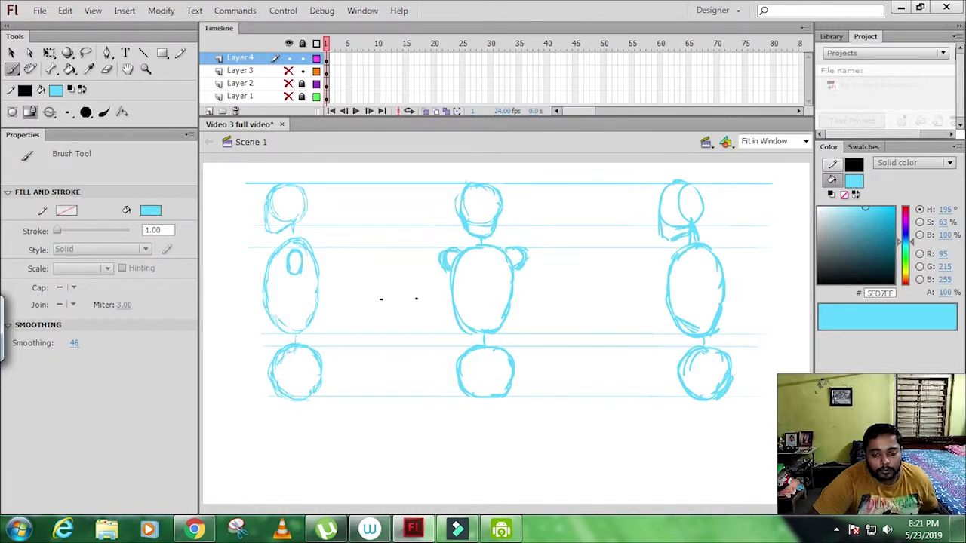
{"action": "left_click_drag", "start_coordinate": [296, 268], "coordinate": [298, 360]}
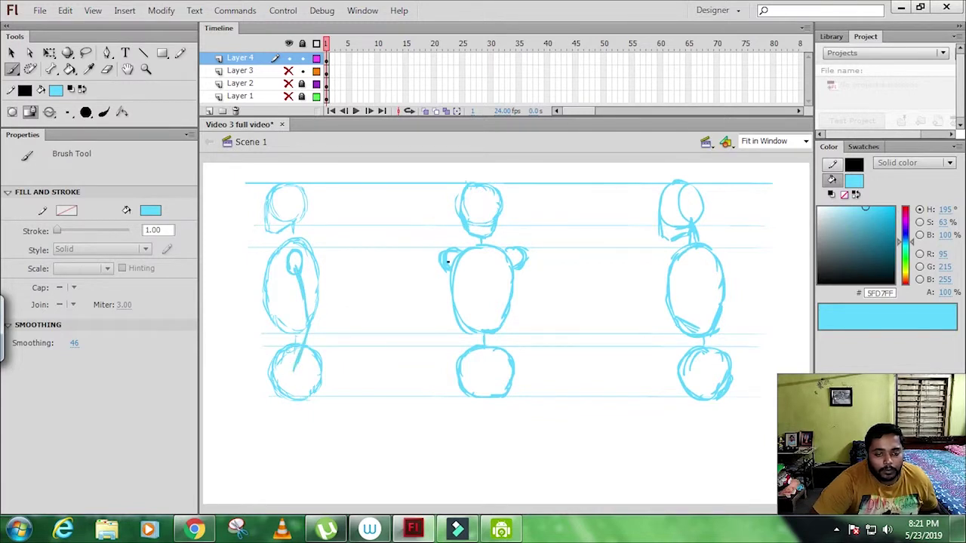
{"action": "mouse_move", "coordinate": [448, 262]}
{"action": "left_mouse_down"}
{"action": "mouse_move", "coordinate": [432, 330]}
{"action": "mouse_move", "coordinate": [438, 377]}
{"action": "left_mouse_up"}
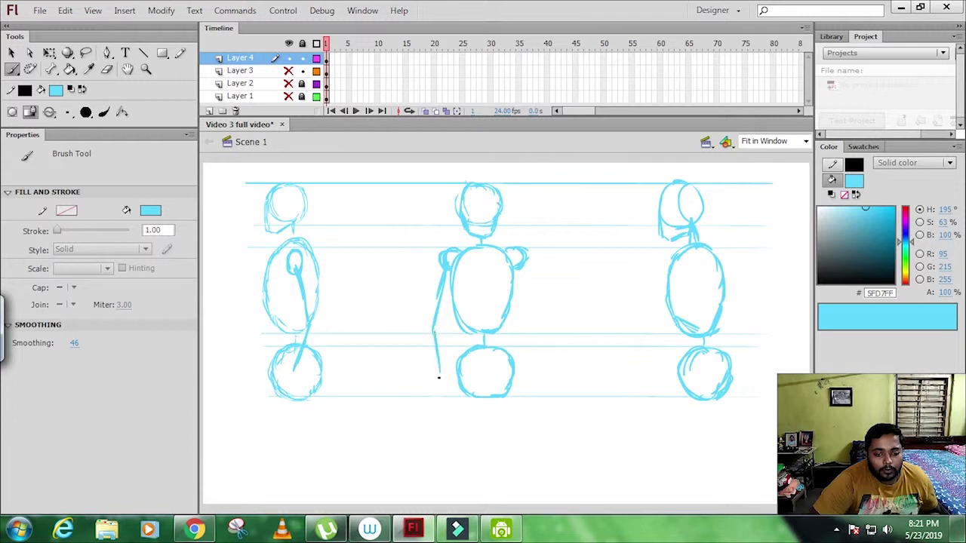
{"action": "left_click_drag", "start_coordinate": [526, 261], "coordinate": [527, 372]}
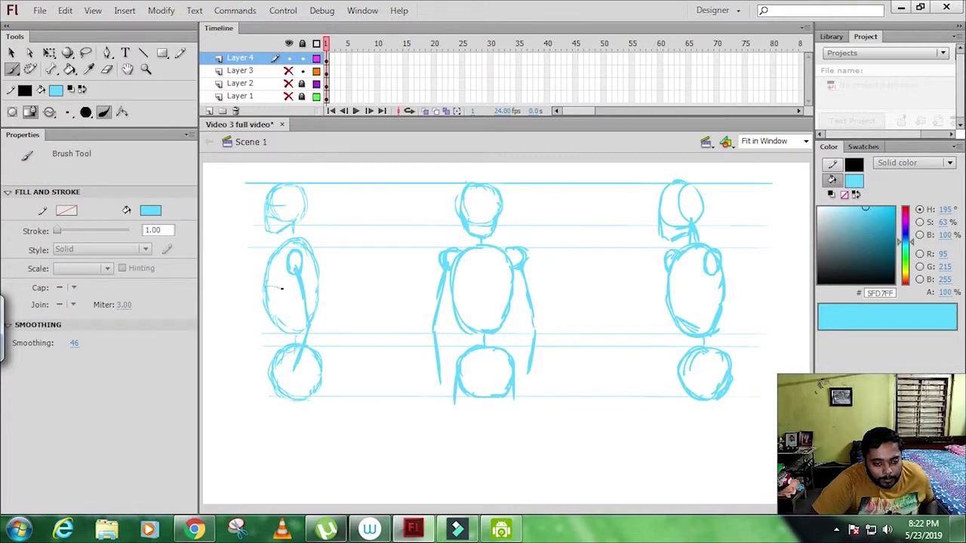
Add a left torso curve, centre lines in the middle torso and hips, and right hip detail.
{"action": "left_click_drag", "start_coordinate": [312, 309], "coordinate": [269, 287]}
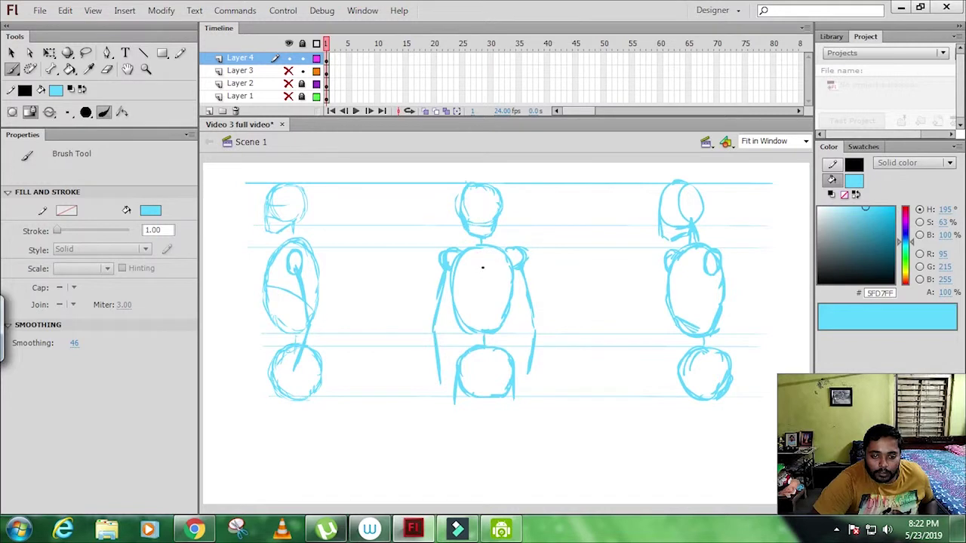
{"action": "mouse_move", "coordinate": [479, 258]}
{"action": "left_mouse_down"}
{"action": "mouse_move", "coordinate": [479, 328]}
{"action": "mouse_move", "coordinate": [497, 294]}
{"action": "left_mouse_up"}
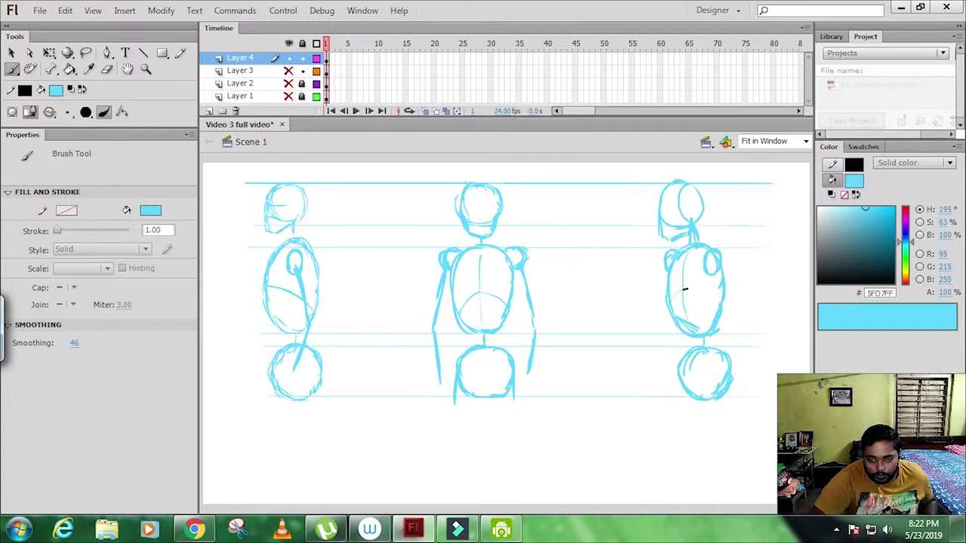
{"action": "left_click_drag", "start_coordinate": [672, 290], "coordinate": [717, 312]}
{"action": "key", "text": "ctrl+z"}
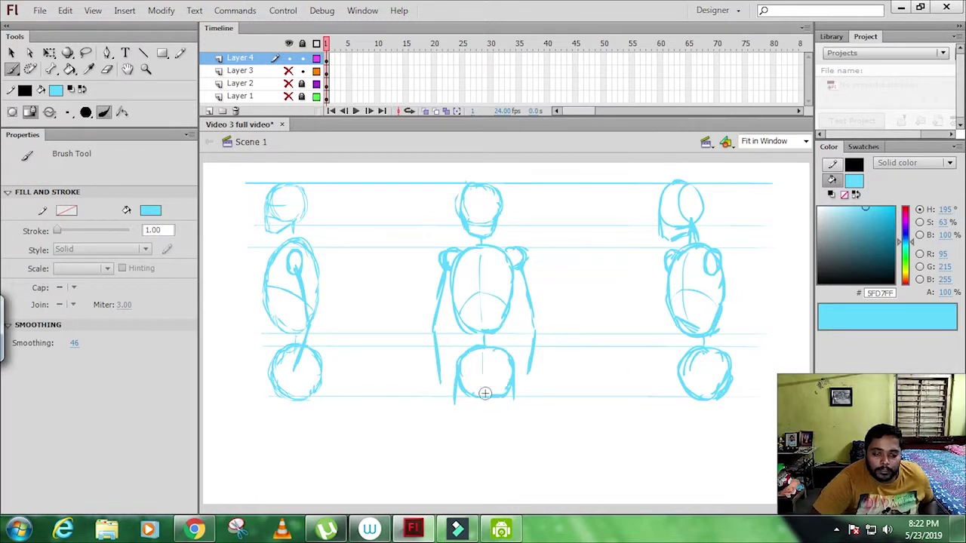
{"action": "left_click_drag", "start_coordinate": [484, 352], "coordinate": [485, 390]}
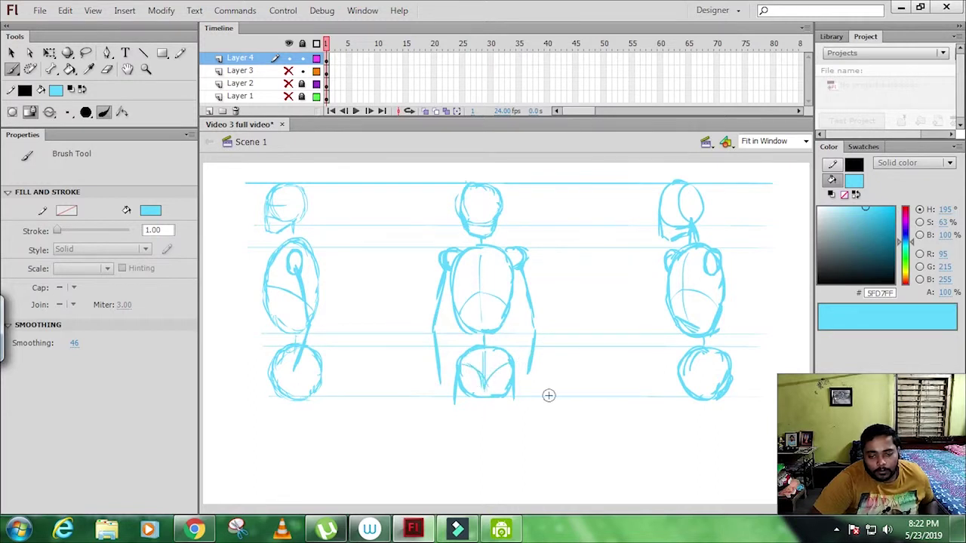
{"action": "left_click_drag", "start_coordinate": [696, 351], "coordinate": [703, 398]}
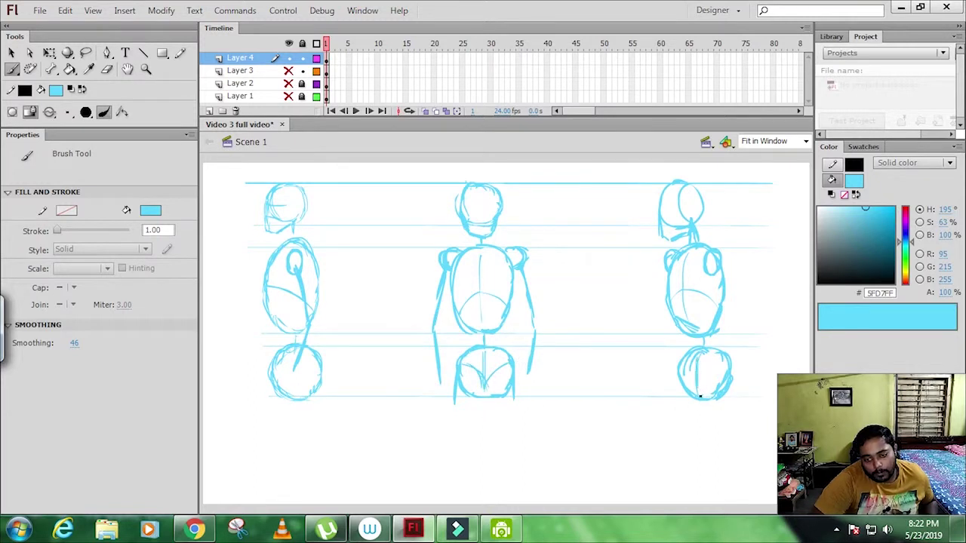
{"action": "left_click_drag", "start_coordinate": [729, 355], "coordinate": [699, 391]}
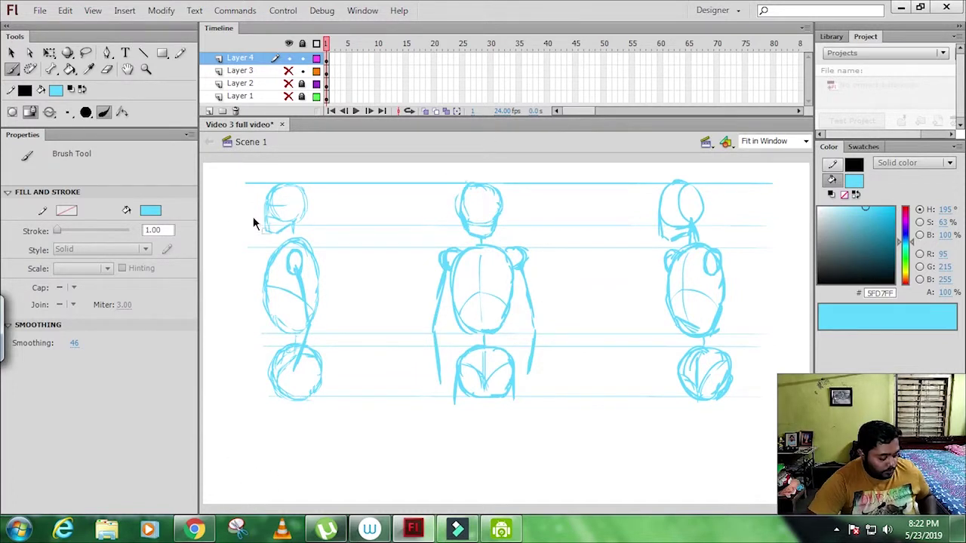
Deselect all and brush arm lines down both sides of the right-hand figure.
{"action": "key", "text": "ctrl+z"}
{"action": "key", "text": "ctrl+z"}
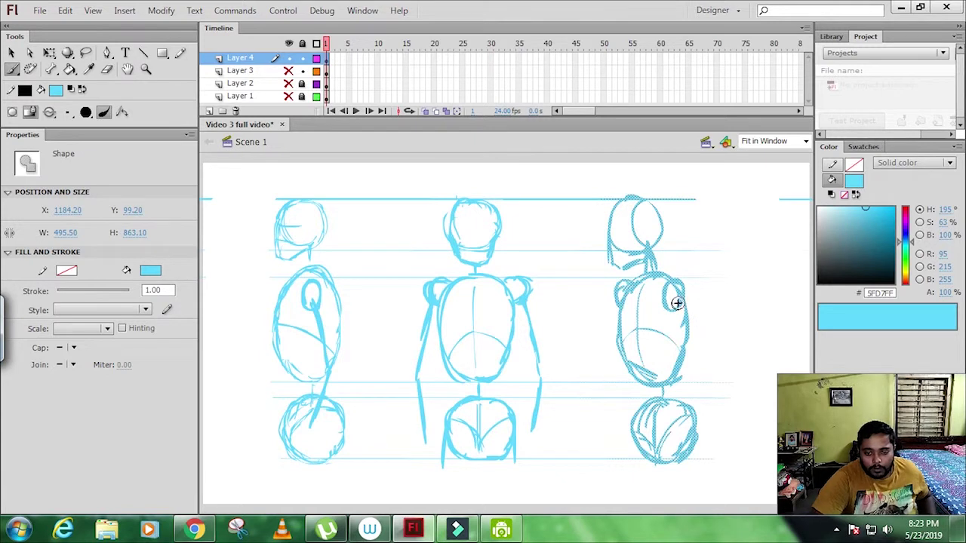
{"action": "key", "text": "ctrl+shift+a"}
{"action": "left_click_drag", "start_coordinate": [690, 332], "coordinate": [692, 400]}
{"action": "left_click_drag", "start_coordinate": [696, 366], "coordinate": [668, 440]}
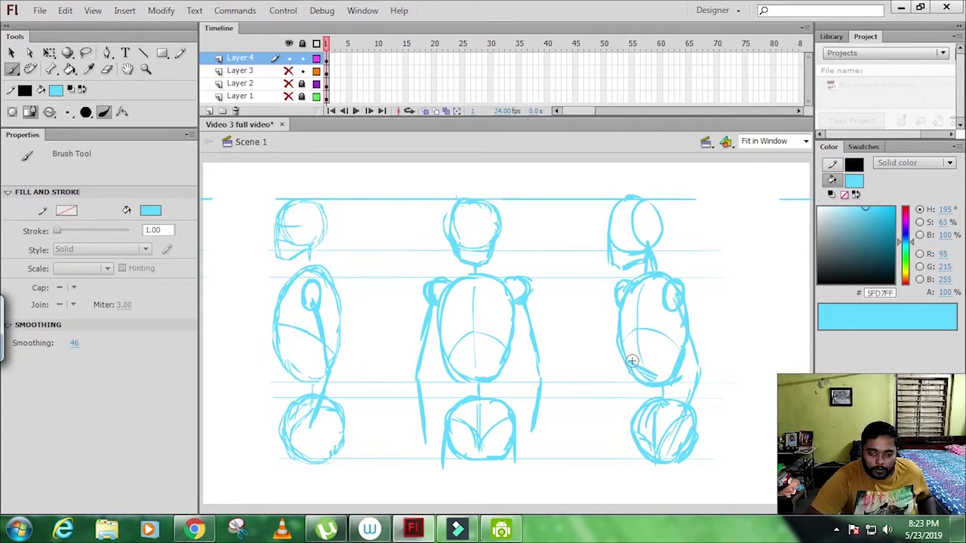
{"action": "left_click_drag", "start_coordinate": [631, 361], "coordinate": [602, 417]}
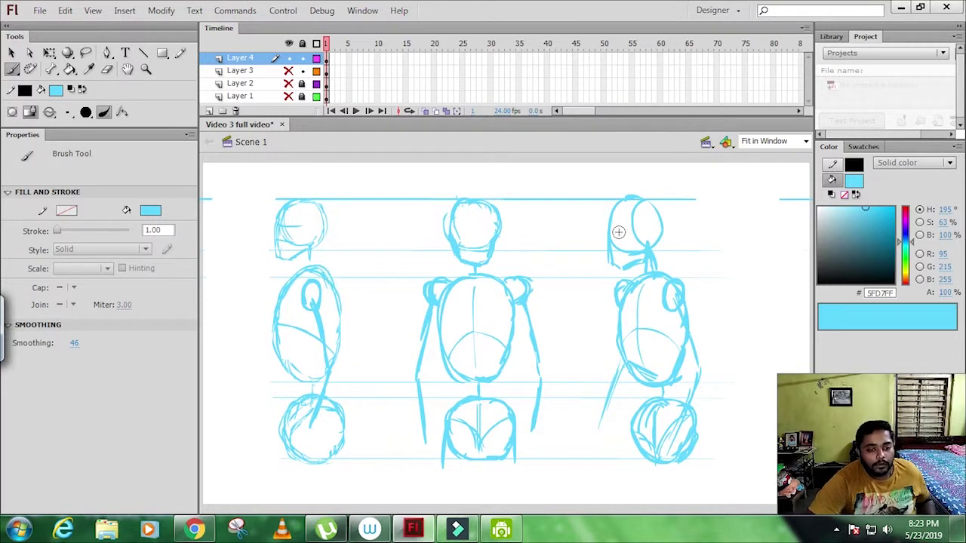
Add Layer 6 and set the brush to a darker teal ink at a small size.
{"action": "left_click", "coordinate": [209, 111]}
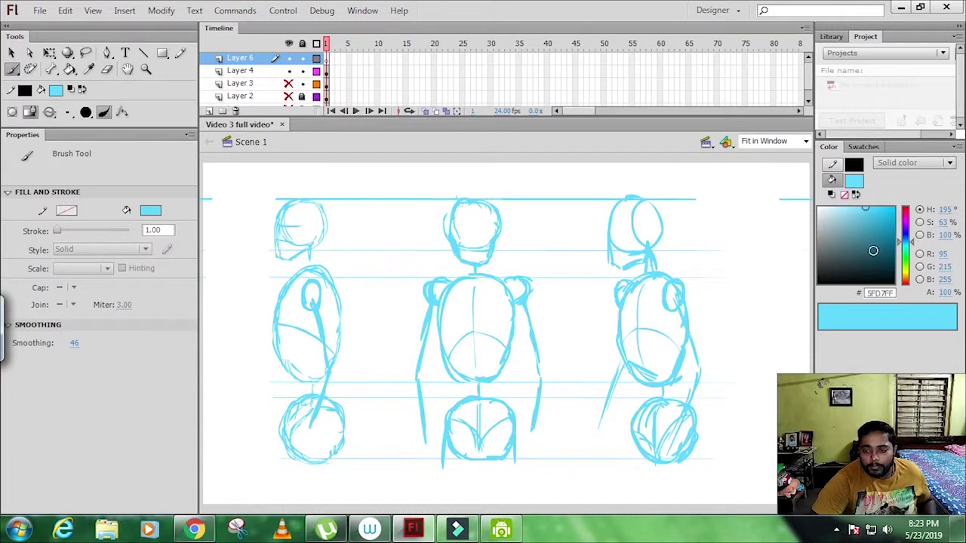
{"action": "mouse_move", "coordinate": [873, 251]}
{"action": "left_mouse_down"}
{"action": "mouse_move", "coordinate": [811, 287]}
{"action": "mouse_move", "coordinate": [885, 237]}
{"action": "left_mouse_up"}
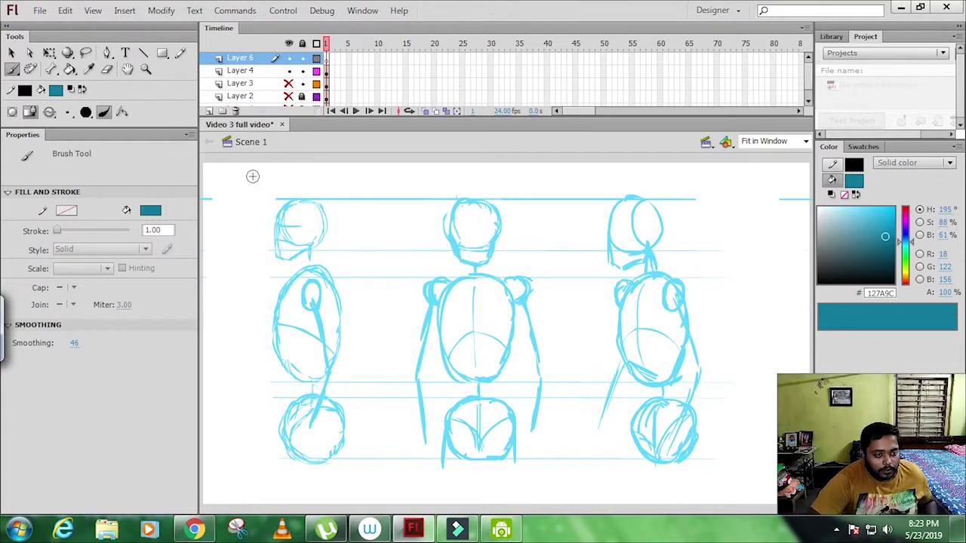
{"action": "left_click", "coordinate": [70, 115]}
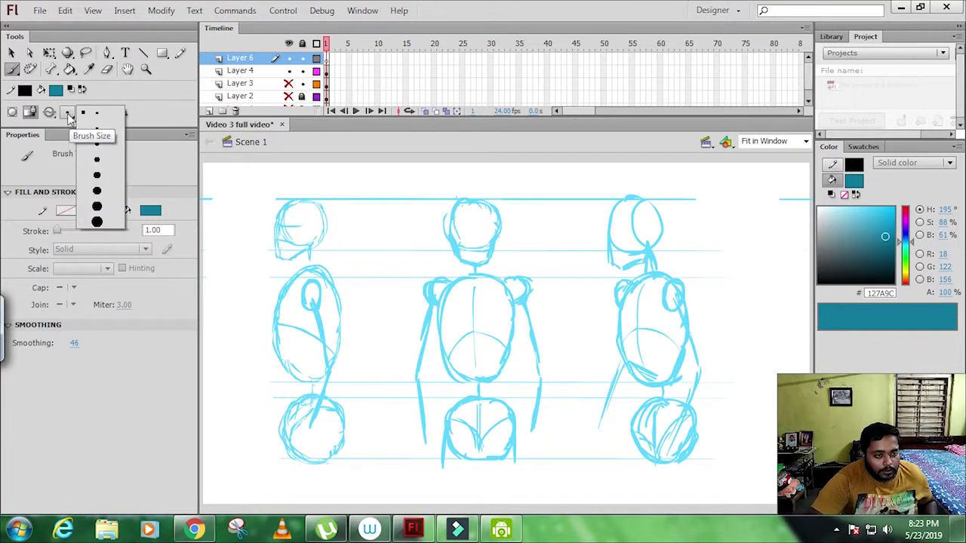
{"action": "left_click", "coordinate": [96, 221]}
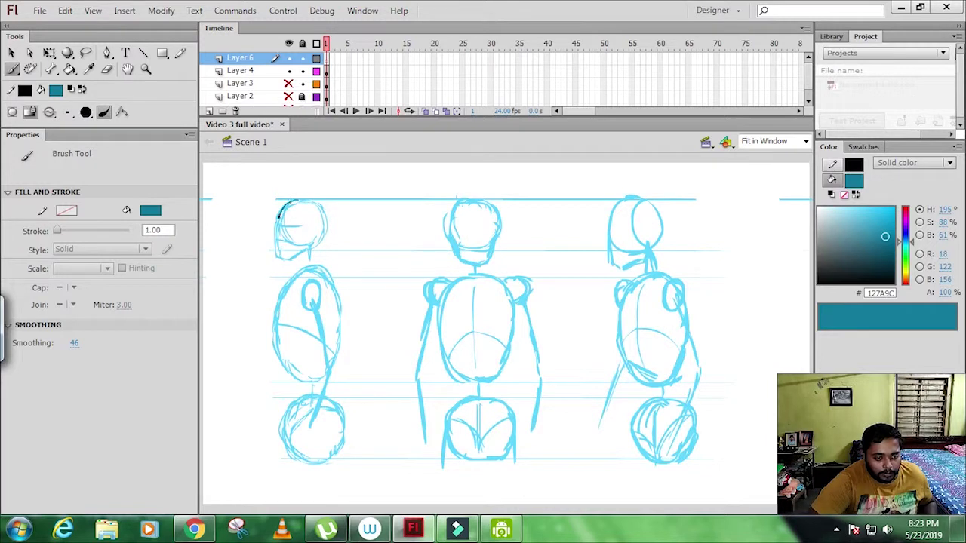
{"action": "left_click", "coordinate": [85, 112]}
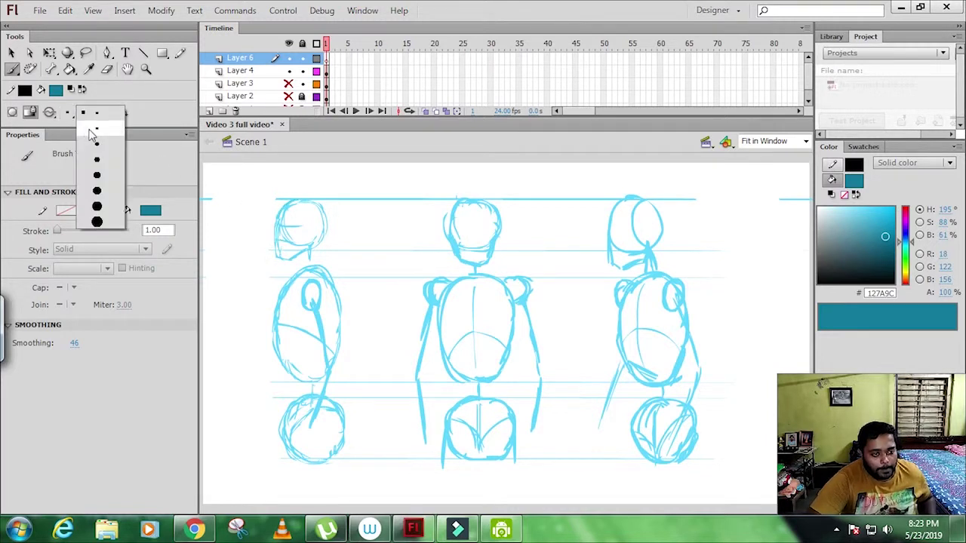
{"action": "left_click", "coordinate": [91, 133]}
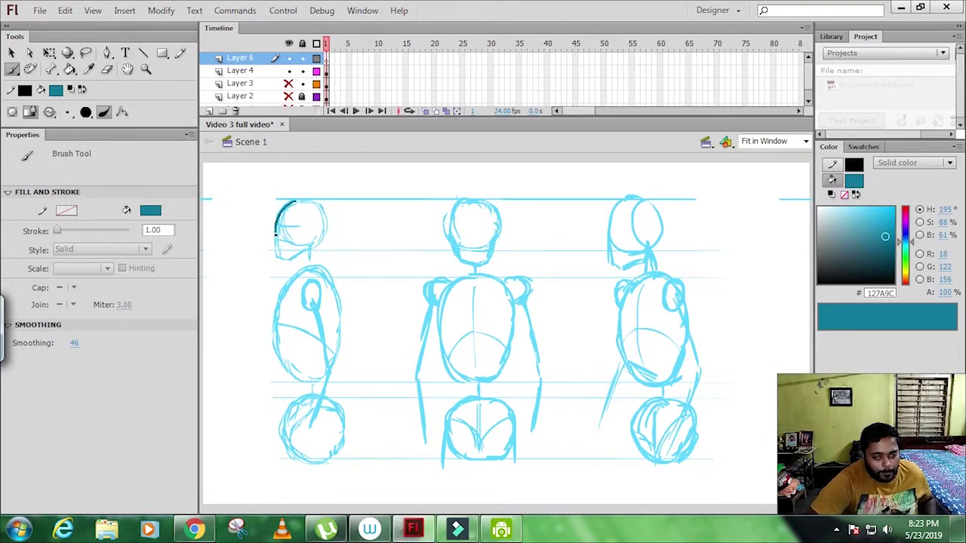
Ink the side figure's head outline and the front and right edges of its torso.
{"action": "mouse_move", "coordinate": [279, 255]}
{"action": "left_mouse_down"}
{"action": "mouse_move", "coordinate": [310, 249]}
{"action": "mouse_move", "coordinate": [302, 259]}
{"action": "mouse_move", "coordinate": [317, 273]}
{"action": "mouse_move", "coordinate": [301, 272]}
{"action": "left_mouse_up"}
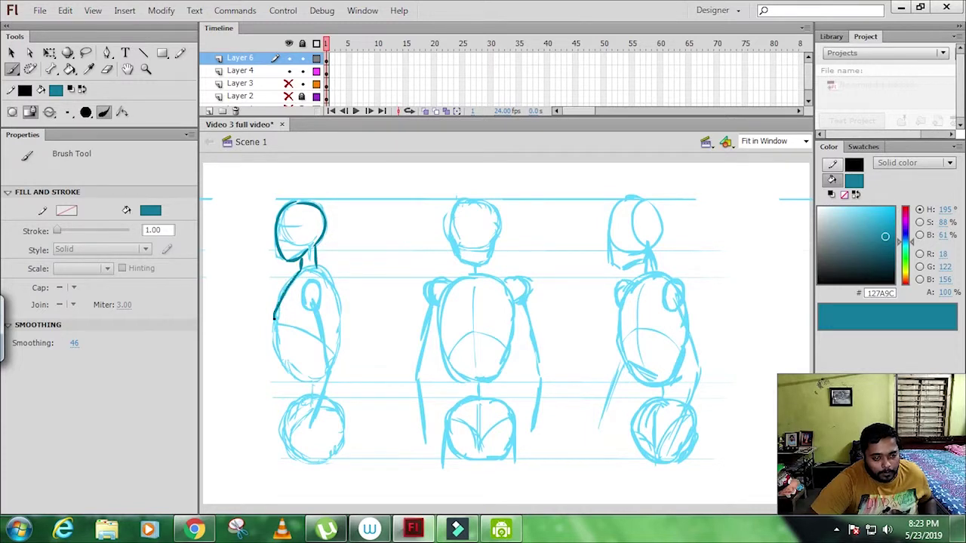
{"action": "key", "text": "ctrl+z"}
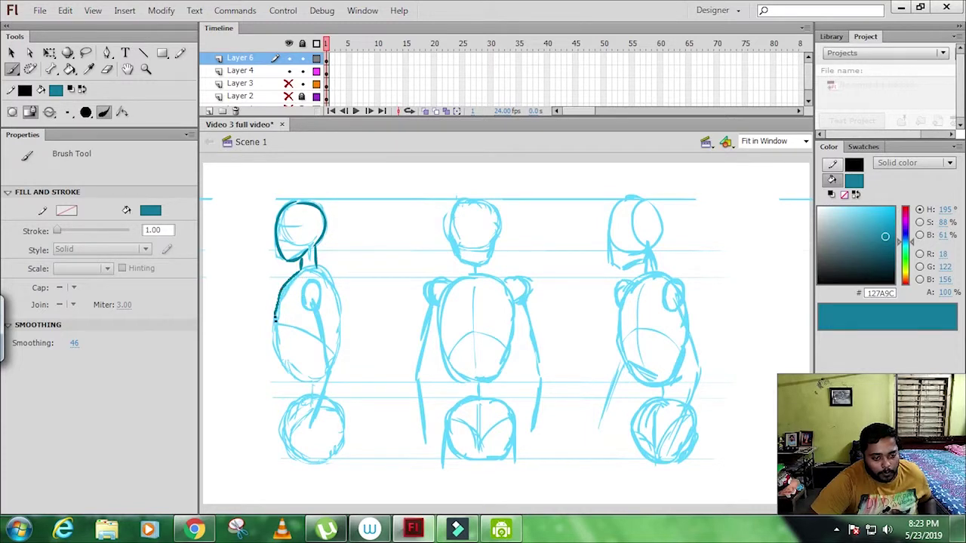
{"action": "left_click_drag", "start_coordinate": [275, 320], "coordinate": [284, 418]}
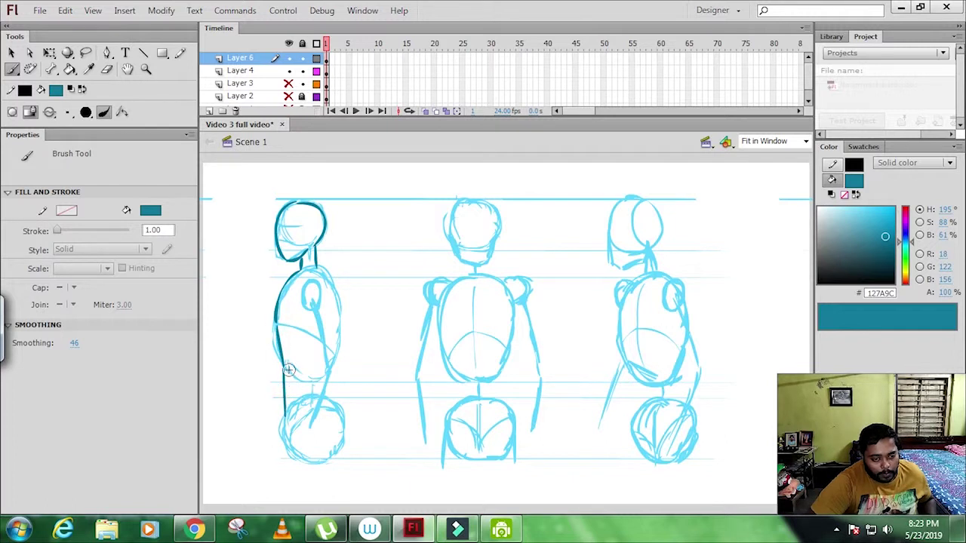
{"action": "key", "text": "ctrl+z"}
{"action": "key", "text": "ctrl+z"}
{"action": "key", "text": "ctrl+z"}
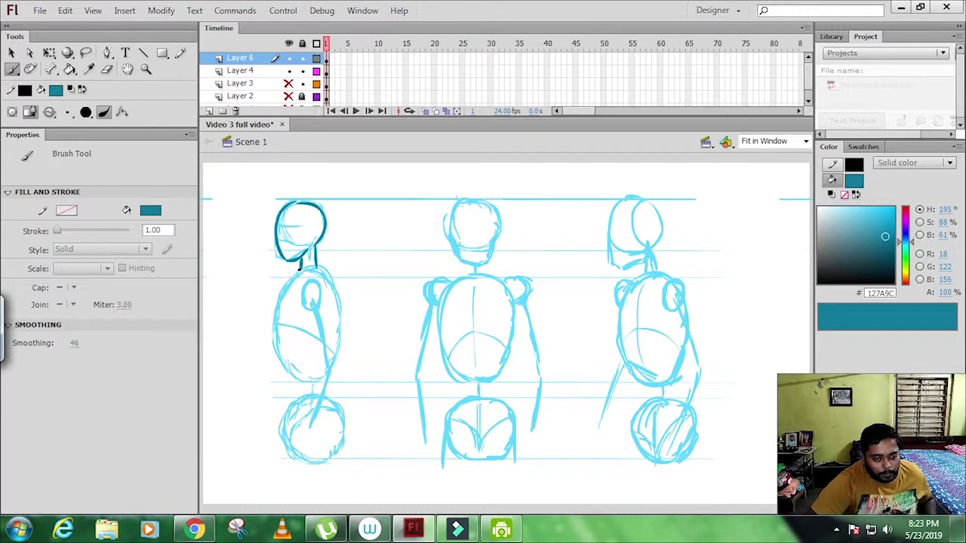
{"action": "left_click_drag", "start_coordinate": [277, 305], "coordinate": [285, 390]}
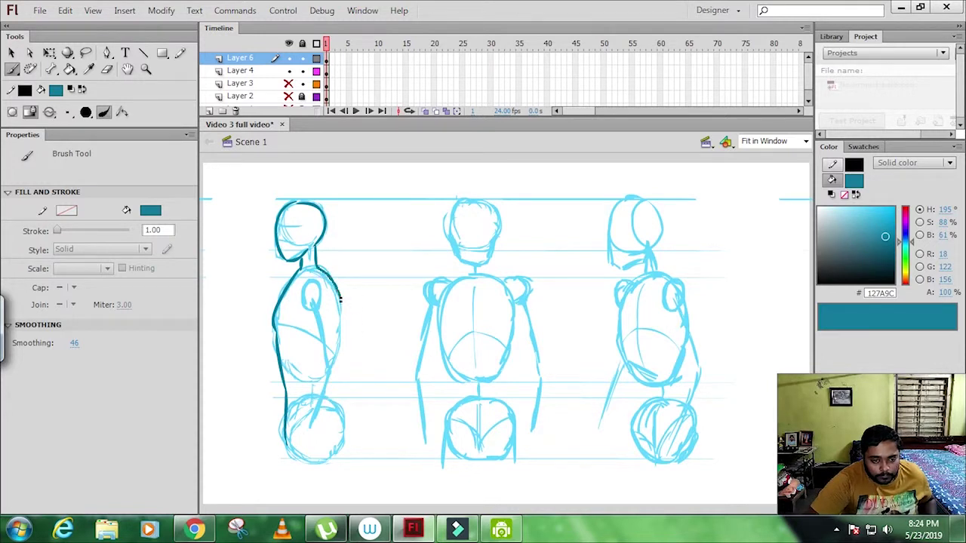
{"action": "left_click_drag", "start_coordinate": [339, 300], "coordinate": [341, 332]}
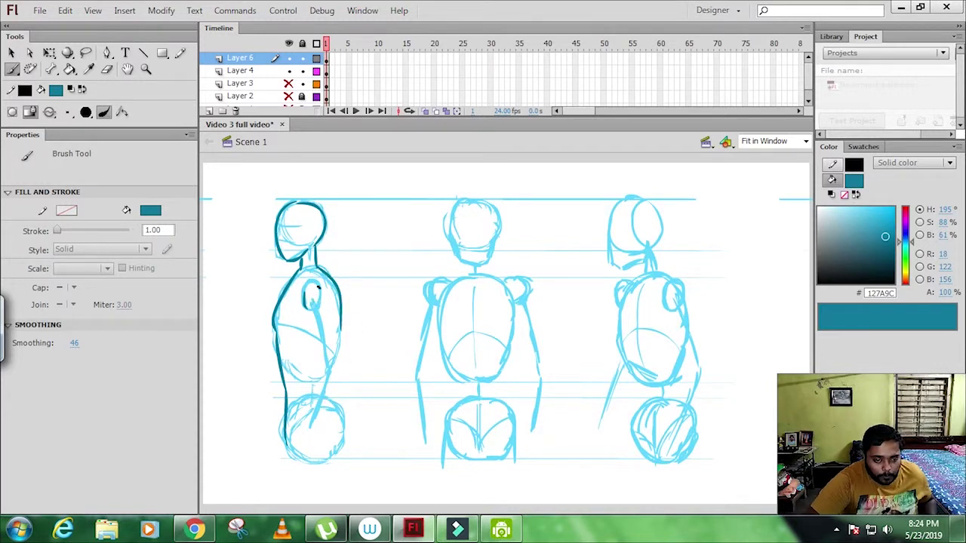
Ink the side figure's shoulder oval, arm, hip line and back curve.
{"action": "key", "text": "ctrl+z"}
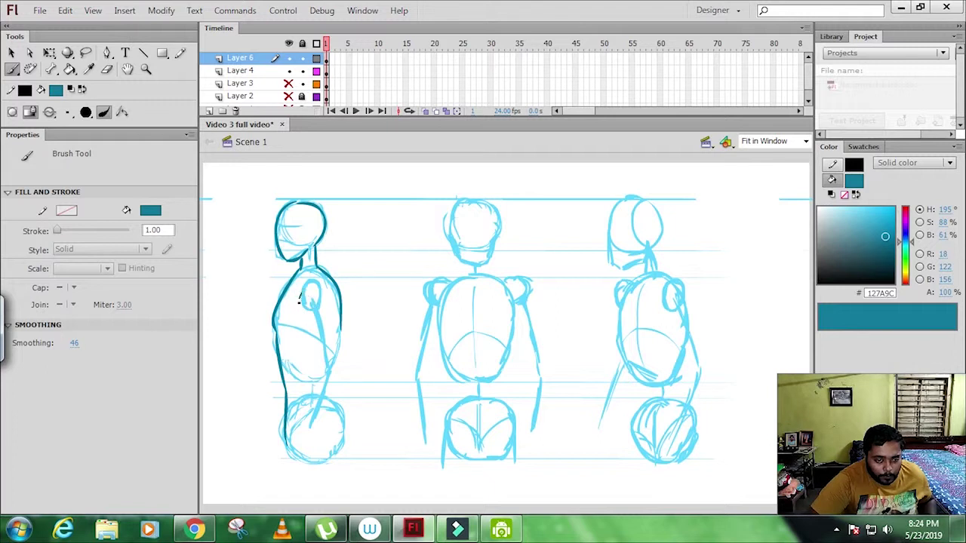
{"action": "left_click_drag", "start_coordinate": [308, 307], "coordinate": [300, 290]}
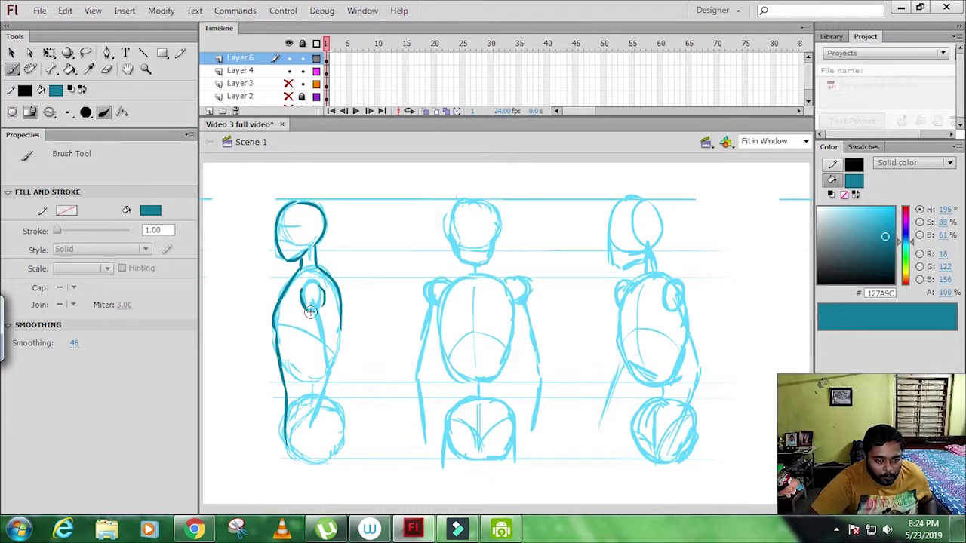
{"action": "left_click_drag", "start_coordinate": [307, 324], "coordinate": [319, 374]}
{"action": "mouse_move", "coordinate": [323, 309]}
{"action": "left_mouse_down"}
{"action": "mouse_move", "coordinate": [332, 366]}
{"action": "mouse_move", "coordinate": [305, 452]}
{"action": "left_mouse_up"}
{"action": "left_click_drag", "start_coordinate": [324, 364], "coordinate": [315, 391]}
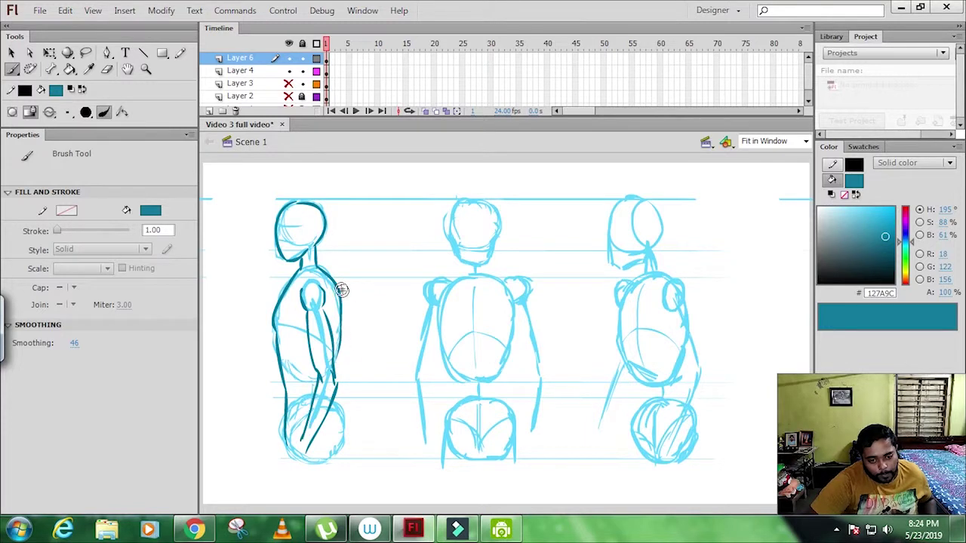
{"action": "mouse_move", "coordinate": [343, 307]}
{"action": "left_mouse_down"}
{"action": "mouse_move", "coordinate": [332, 389]}
{"action": "mouse_move", "coordinate": [341, 457]}
{"action": "mouse_move", "coordinate": [298, 434]}
{"action": "left_mouse_up"}
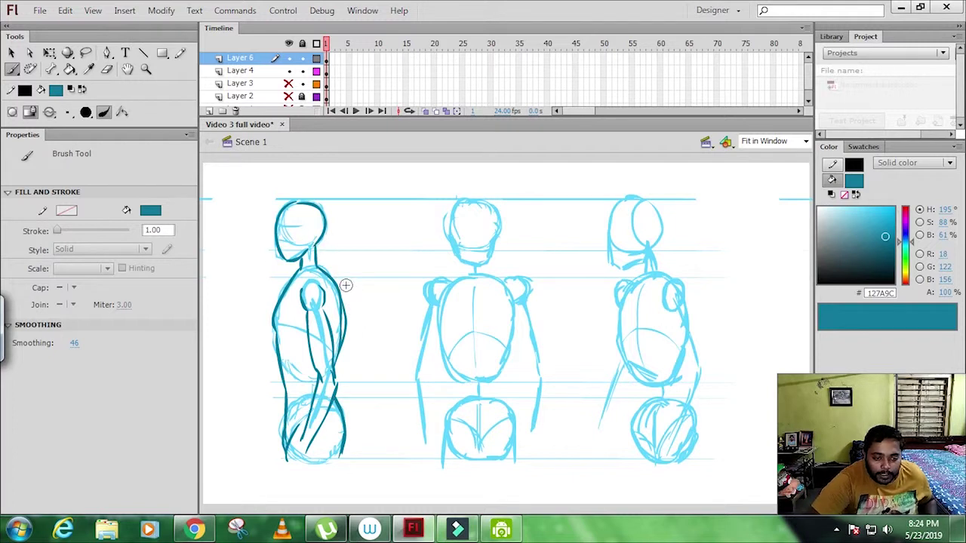
{"action": "left_click_drag", "start_coordinate": [355, 305], "coordinate": [346, 390]}
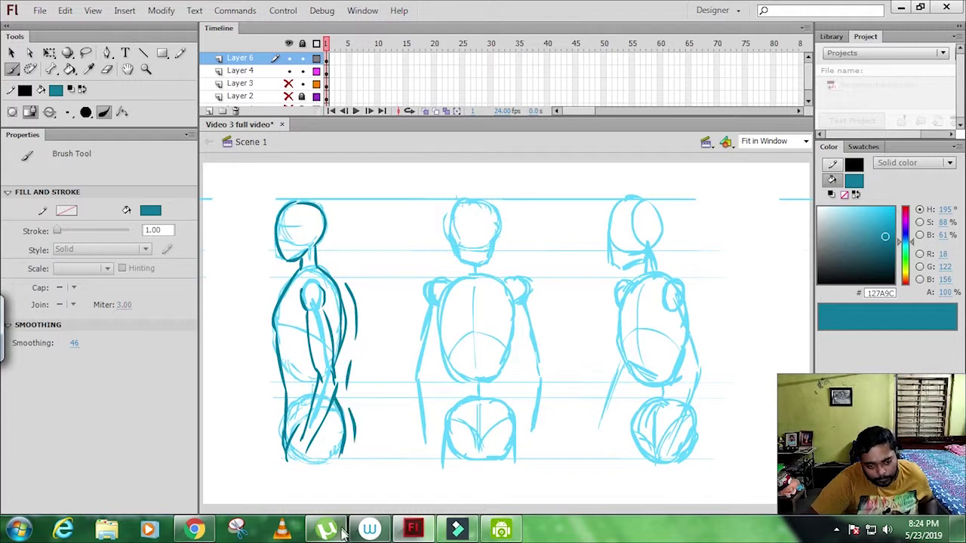
{"action": "key", "text": "ctrl+z"}
{"action": "key", "text": "ctrl+z"}
{"action": "key", "text": "ctrl+z"}
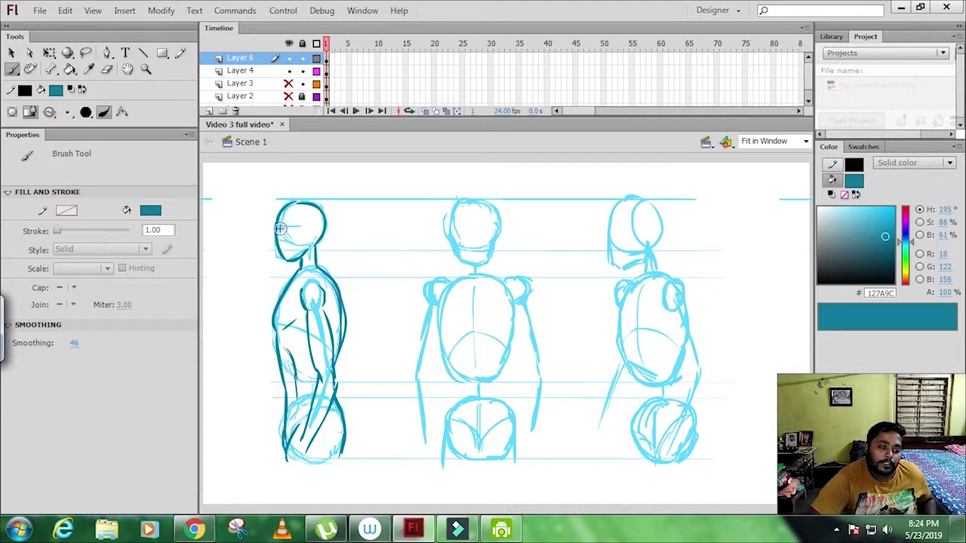
Ink the front figure's head sides down to the chin and its vertical centre line.
{"action": "left_click_drag", "start_coordinate": [276, 233], "coordinate": [305, 223]}
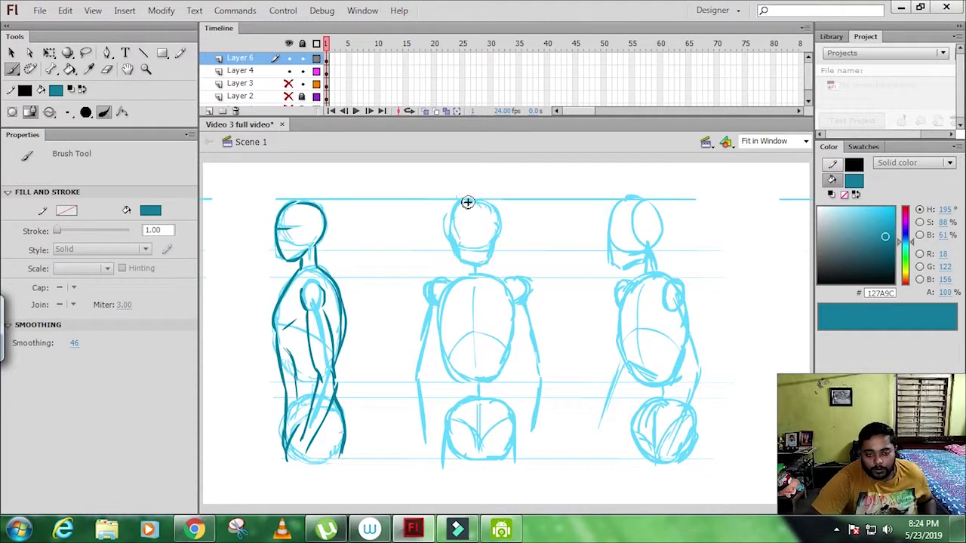
{"action": "key", "text": "ctrl+z"}
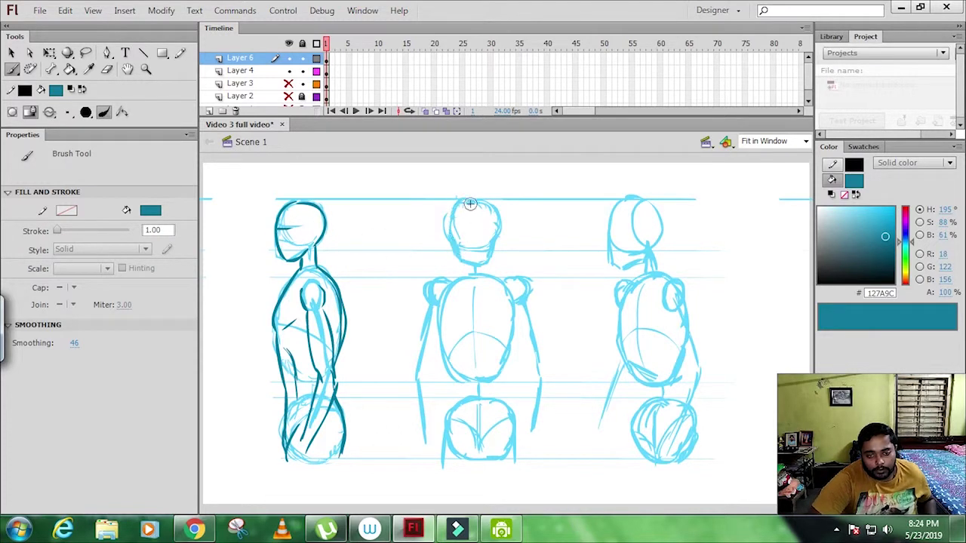
{"action": "left_click_drag", "start_coordinate": [452, 238], "coordinate": [457, 263]}
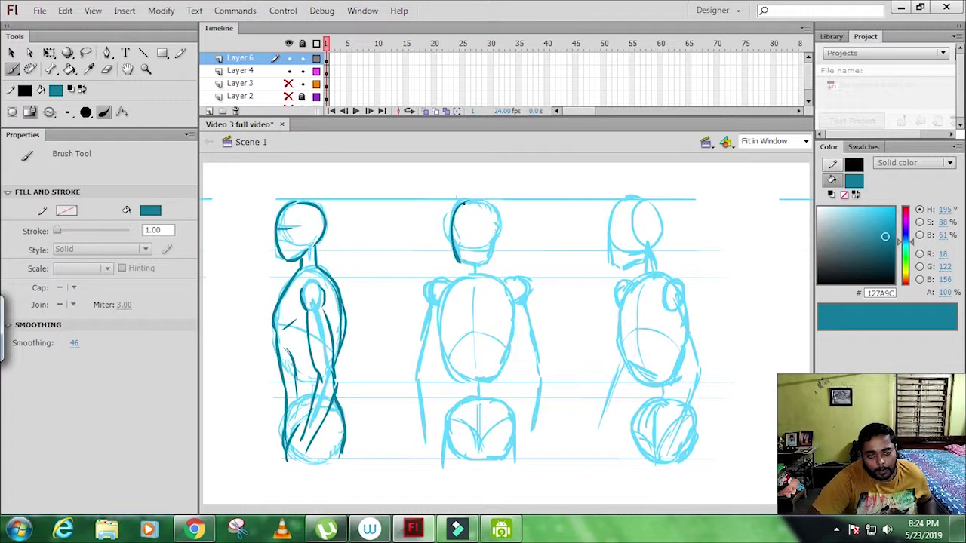
{"action": "left_click_drag", "start_coordinate": [497, 237], "coordinate": [489, 261]}
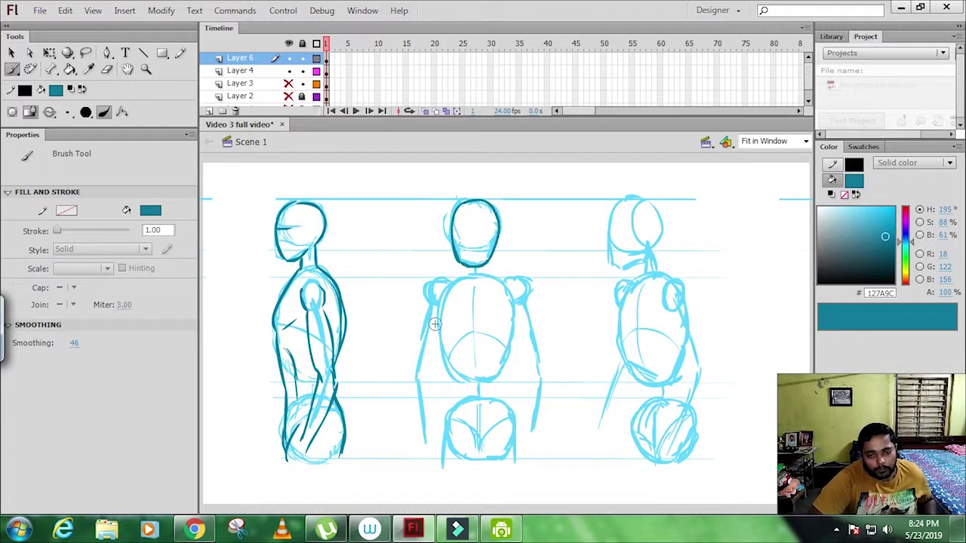
{"action": "left_click_drag", "start_coordinate": [471, 252], "coordinate": [469, 231]}
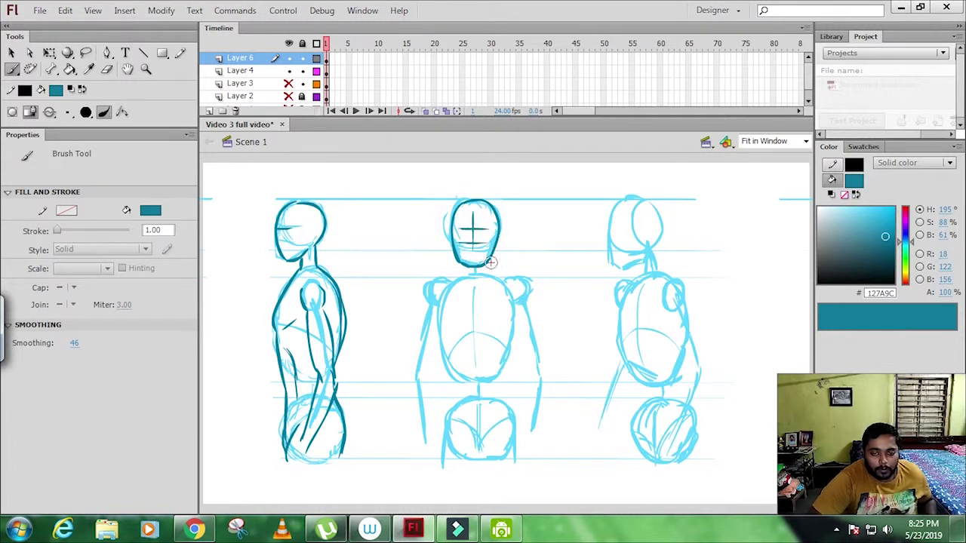
{"action": "left_click_drag", "start_coordinate": [473, 224], "coordinate": [473, 262]}
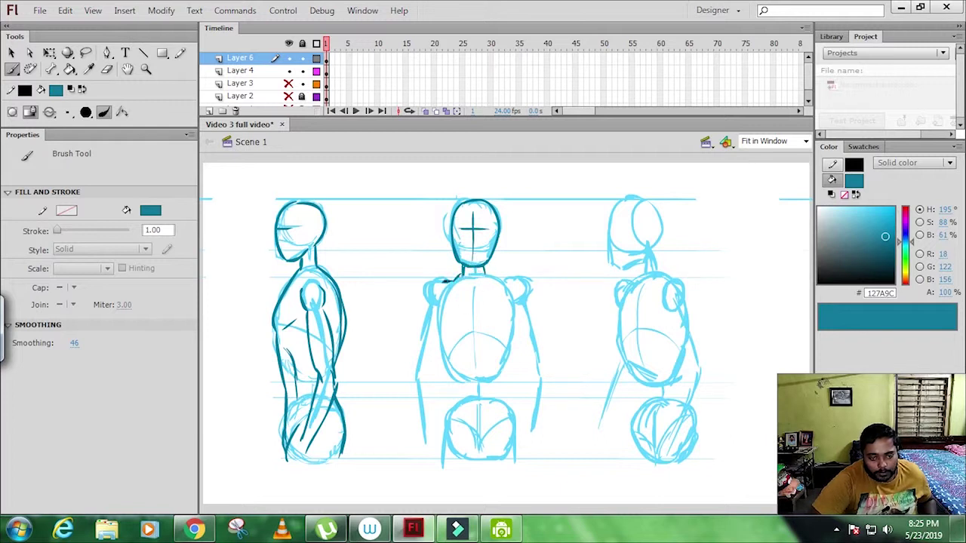
Ink the front figure's neck, left shoulder and both torso sides.
{"action": "left_click_drag", "start_coordinate": [451, 279], "coordinate": [424, 288]}
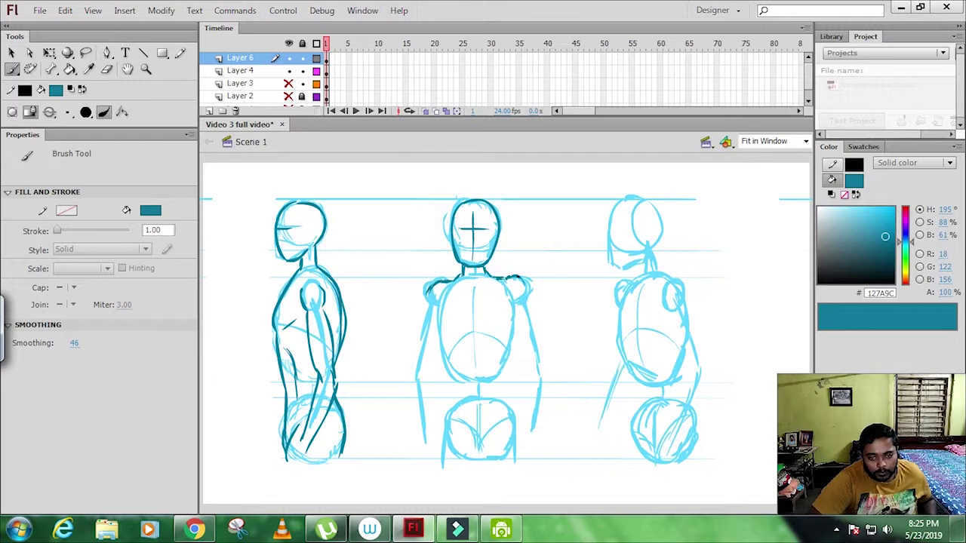
{"action": "left_click_drag", "start_coordinate": [427, 287], "coordinate": [432, 306]}
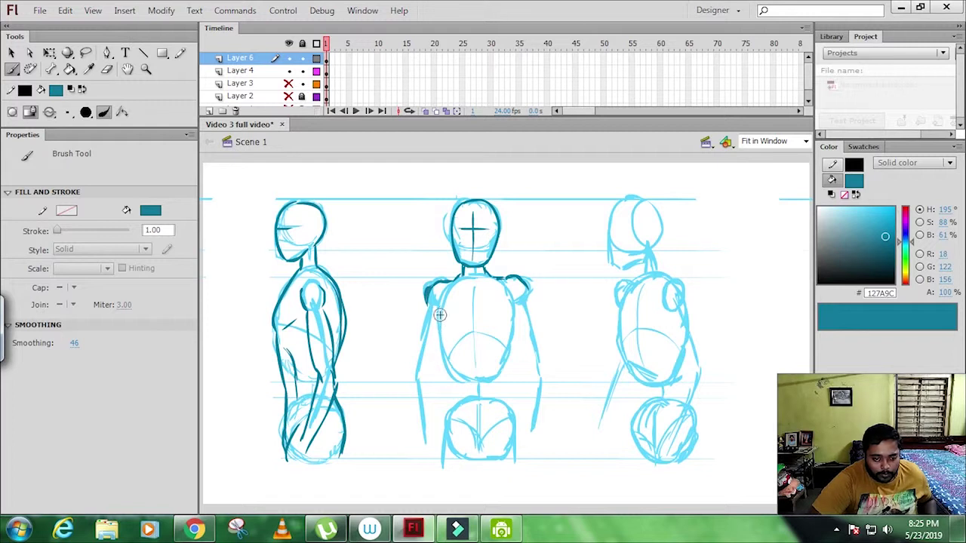
{"action": "left_click_drag", "start_coordinate": [516, 302], "coordinate": [497, 369]}
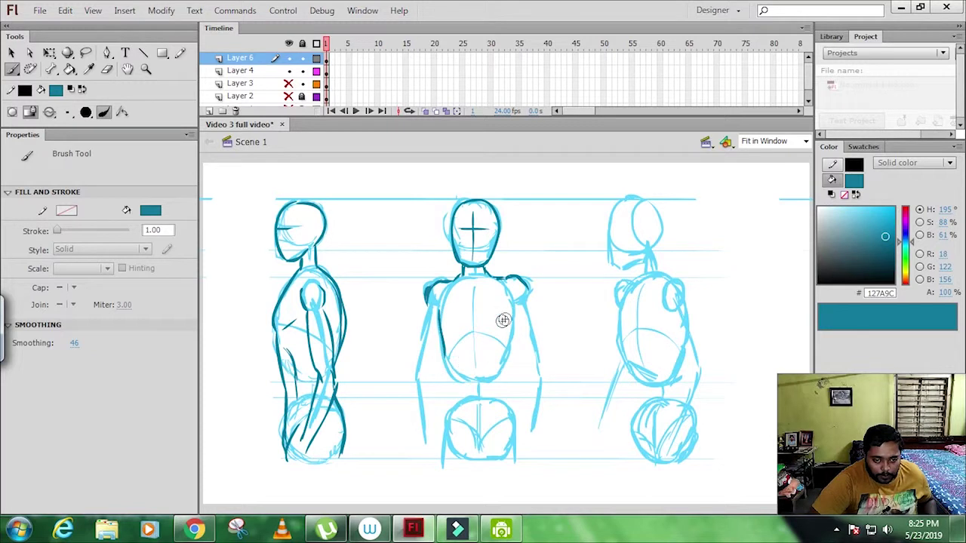
{"action": "left_click_drag", "start_coordinate": [441, 315], "coordinate": [446, 362]}
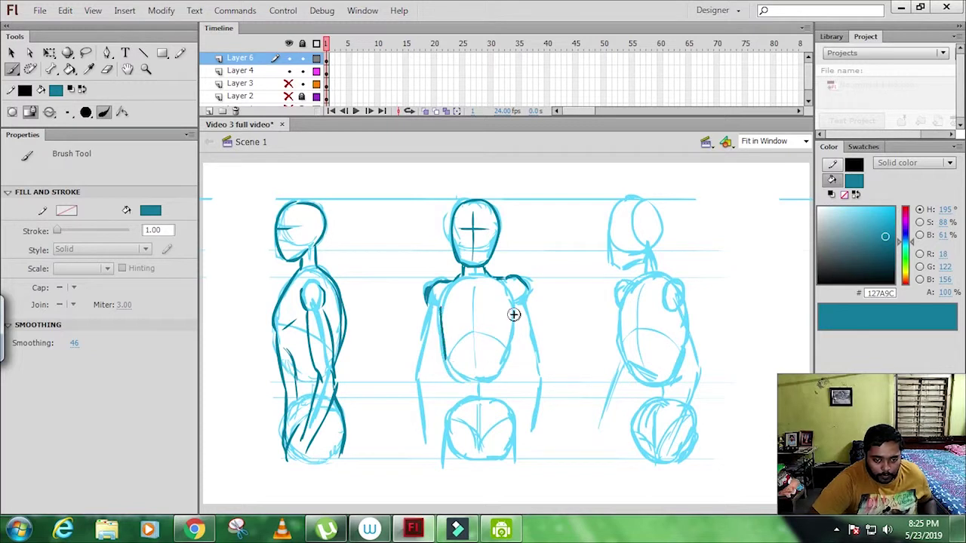
Try and undo several strokes along the front figure's left and right torso edges.
{"action": "left_click_drag", "start_coordinate": [515, 306], "coordinate": [493, 379]}
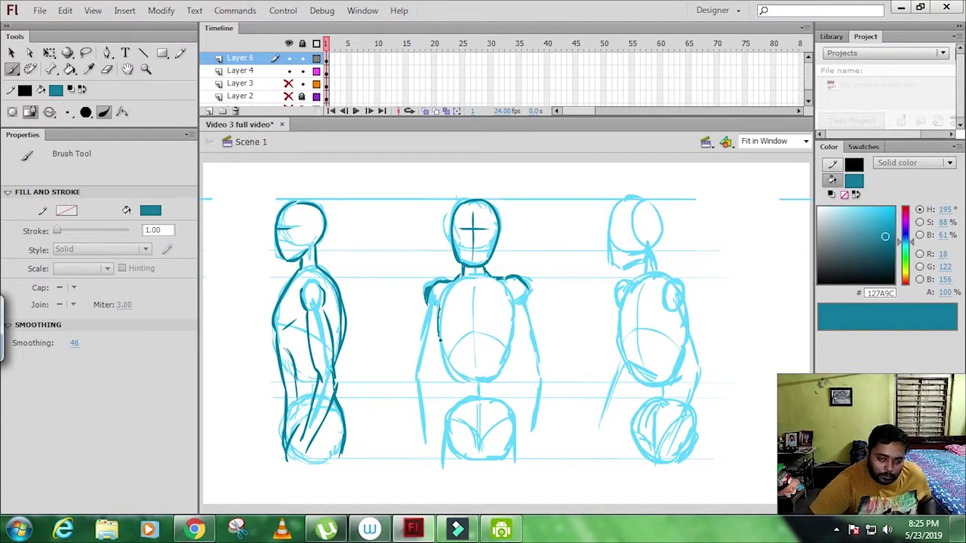
{"action": "key", "text": "ctrl+z"}
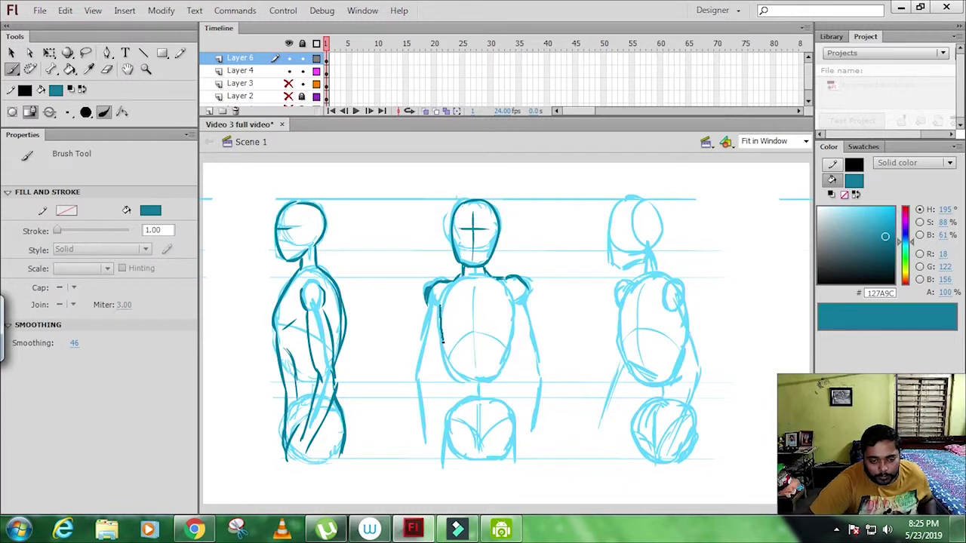
{"action": "key", "text": "ctrl+z"}
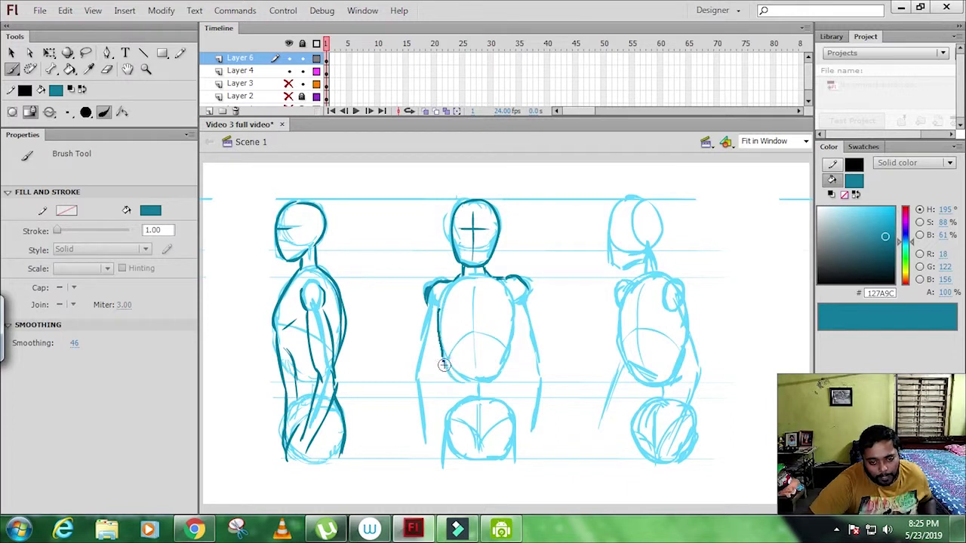
{"action": "key", "text": "ctrl+z"}
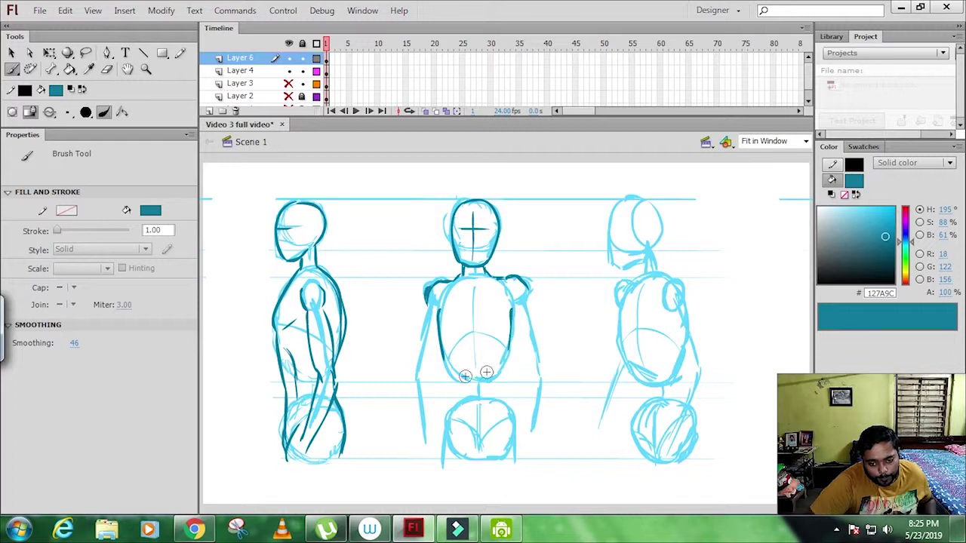
{"action": "left_click_drag", "start_coordinate": [445, 361], "coordinate": [449, 394]}
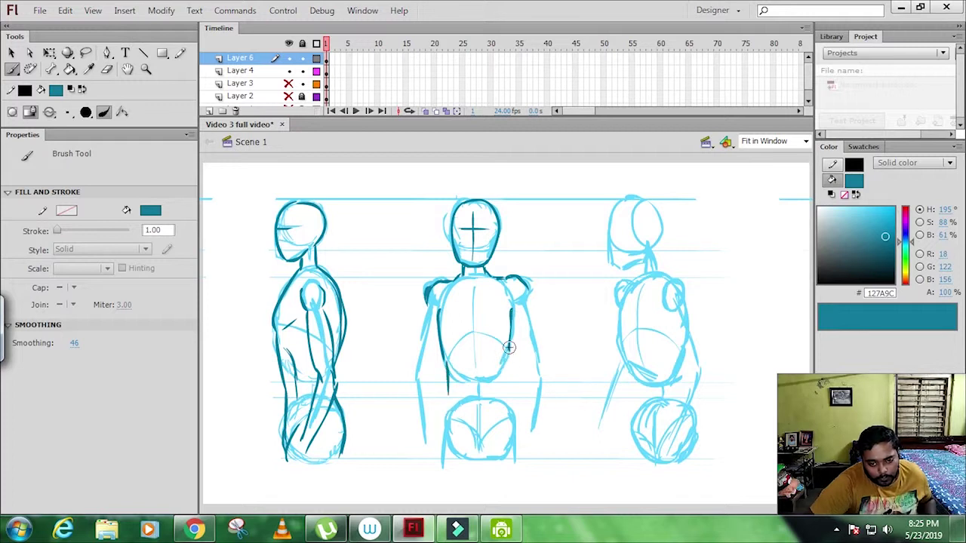
{"action": "key", "text": "ctrl+z"}
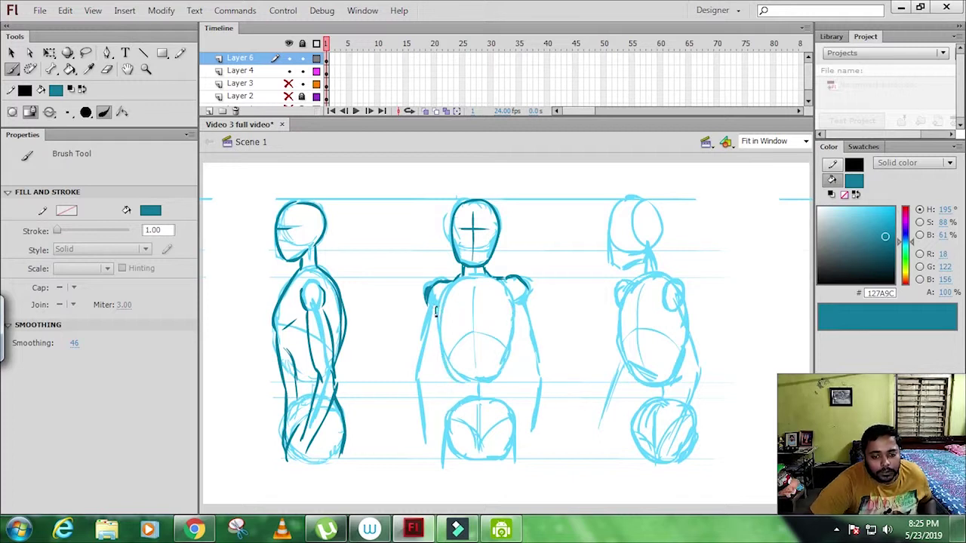
{"action": "left_click_drag", "start_coordinate": [441, 340], "coordinate": [447, 366]}
{"action": "key", "text": "ctrl+z"}
{"action": "key", "text": "ctrl+z"}
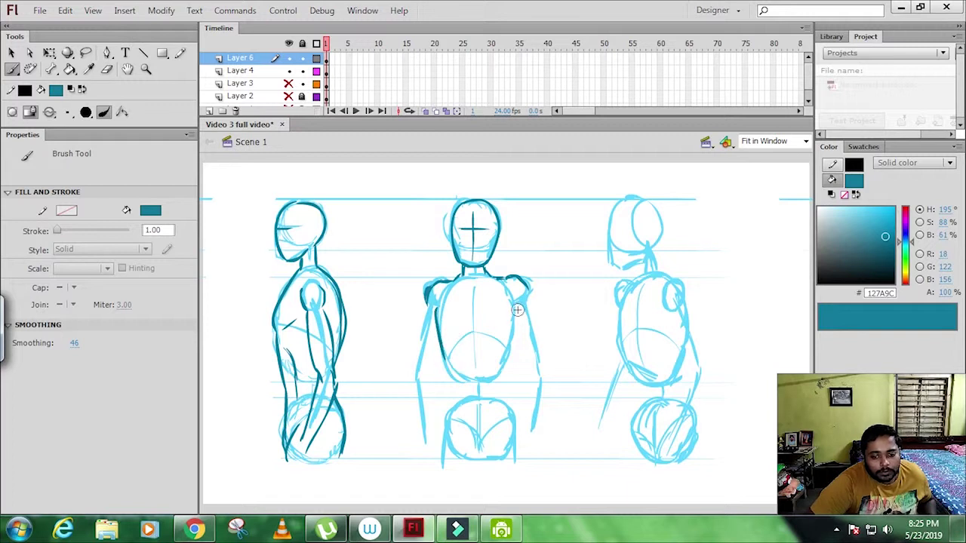
Ink both lower sides of the front figure's torso down toward the hips.
{"action": "mouse_move", "coordinate": [513, 323]}
{"action": "left_mouse_down"}
{"action": "mouse_move", "coordinate": [494, 373]}
{"action": "mouse_move", "coordinate": [445, 399]}
{"action": "left_mouse_up"}
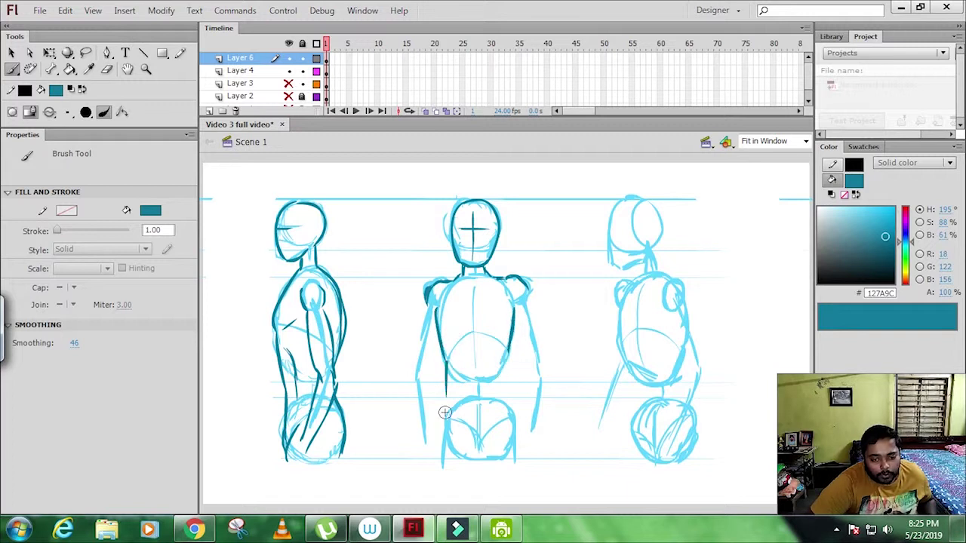
{"action": "mouse_move", "coordinate": [503, 363]}
{"action": "left_mouse_down"}
{"action": "mouse_move", "coordinate": [501, 393]}
{"action": "mouse_move", "coordinate": [436, 441]}
{"action": "left_mouse_up"}
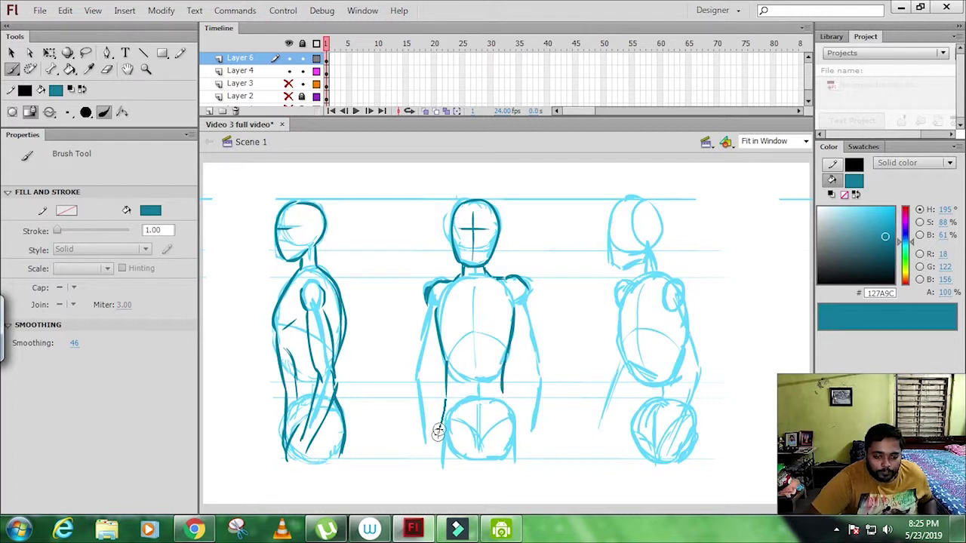
{"action": "left_click_drag", "start_coordinate": [445, 400], "coordinate": [442, 467]}
{"action": "mouse_move", "coordinate": [505, 391]}
{"action": "left_mouse_down"}
{"action": "mouse_move", "coordinate": [511, 446]}
{"action": "mouse_move", "coordinate": [504, 401]}
{"action": "mouse_move", "coordinate": [476, 451]}
{"action": "left_mouse_up"}
{"action": "key", "text": "ctrl+z"}
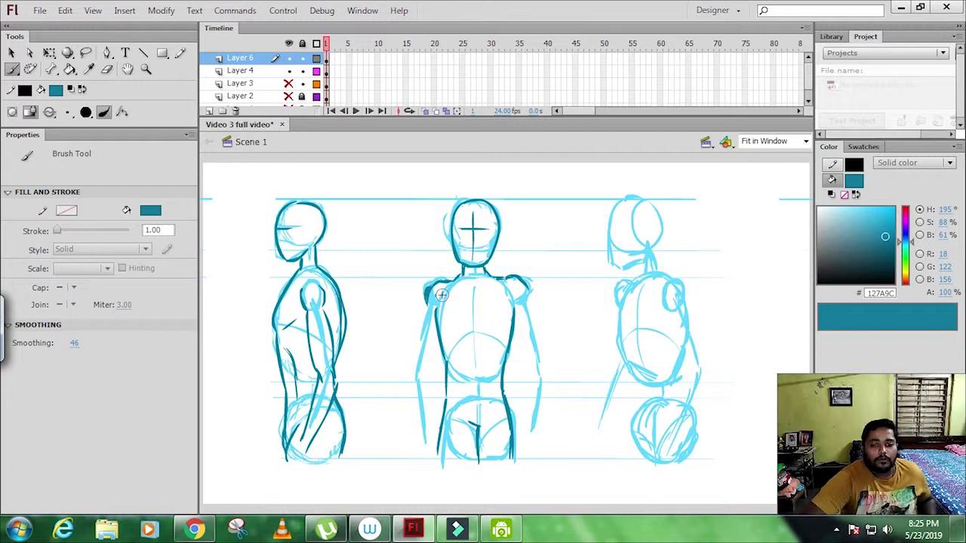
Ink the front figure's left upper arm and the right shoulder, arm and forearm.
{"action": "left_click_drag", "start_coordinate": [429, 309], "coordinate": [415, 370]}
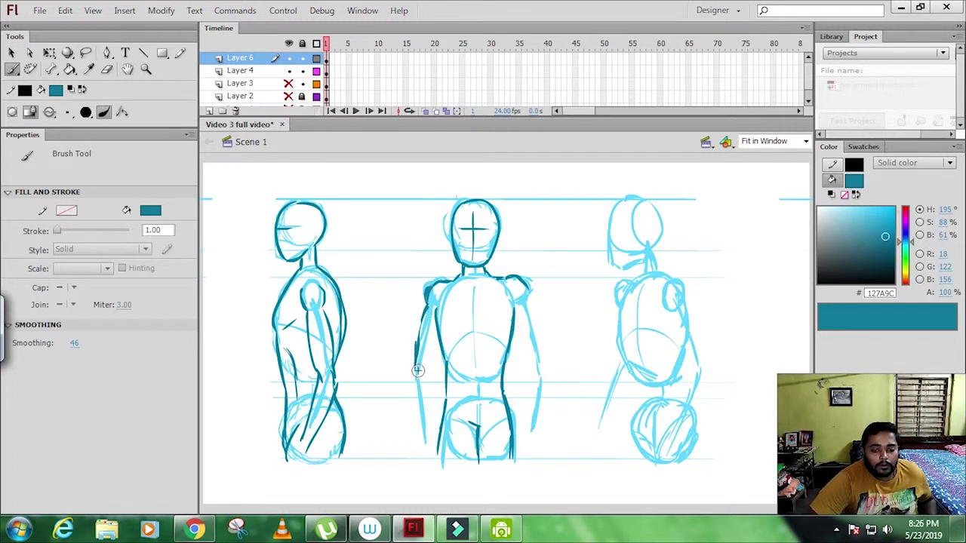
{"action": "mouse_move", "coordinate": [440, 335]}
{"action": "left_mouse_down"}
{"action": "mouse_move", "coordinate": [416, 377]}
{"action": "mouse_move", "coordinate": [423, 436]}
{"action": "left_mouse_up"}
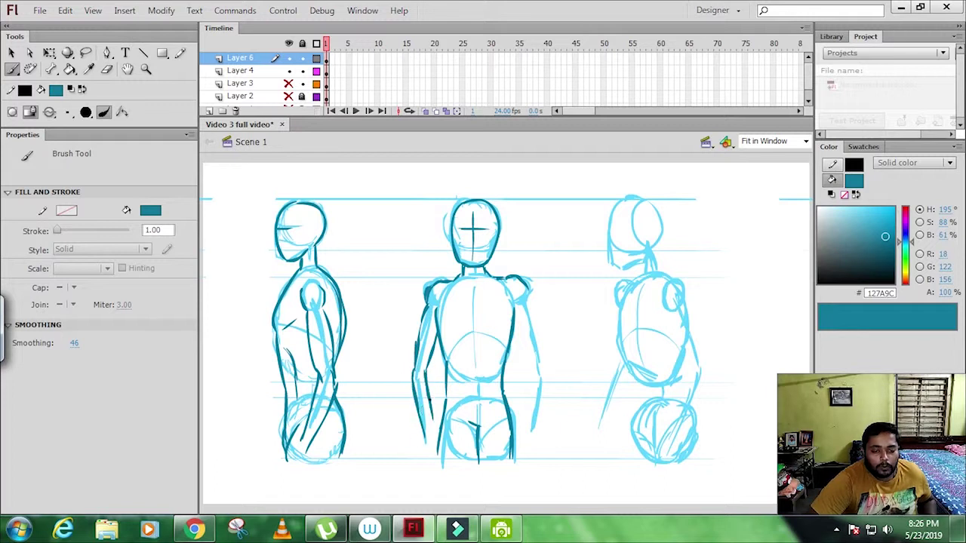
{"action": "left_click_drag", "start_coordinate": [521, 285], "coordinate": [539, 378]}
{"action": "left_click_drag", "start_coordinate": [516, 327], "coordinate": [528, 374]}
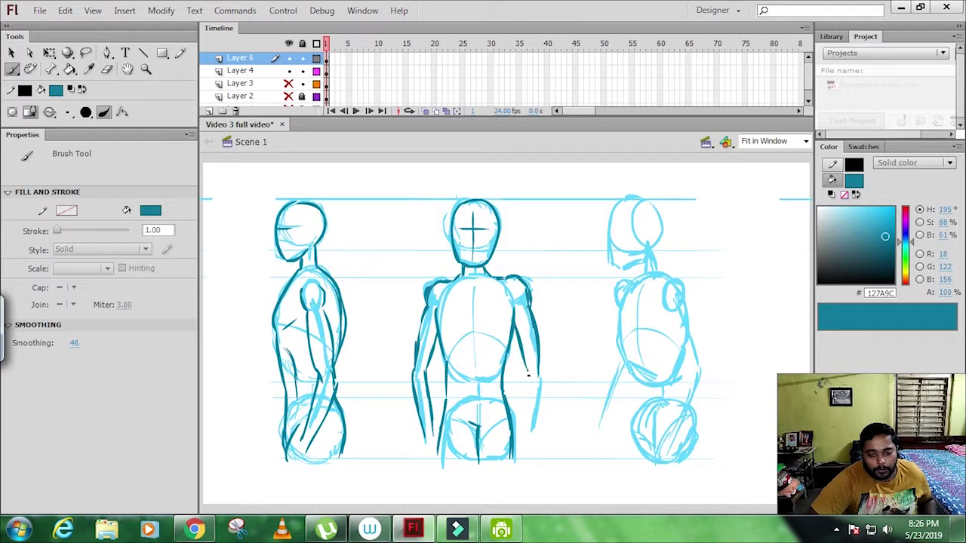
{"action": "mouse_move", "coordinate": [529, 436]}
{"action": "left_mouse_down"}
{"action": "mouse_move", "coordinate": [538, 372]}
{"action": "mouse_move", "coordinate": [540, 403]}
{"action": "left_mouse_up"}
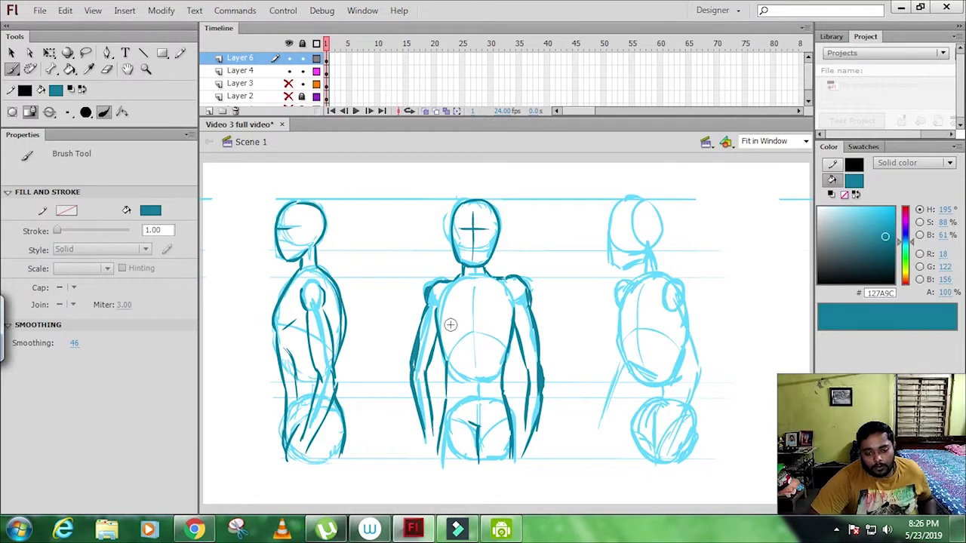
Undo the unwanted chest strokes and draw the front figure's stomach muscle arch.
{"action": "key", "text": "ctrl+z"}
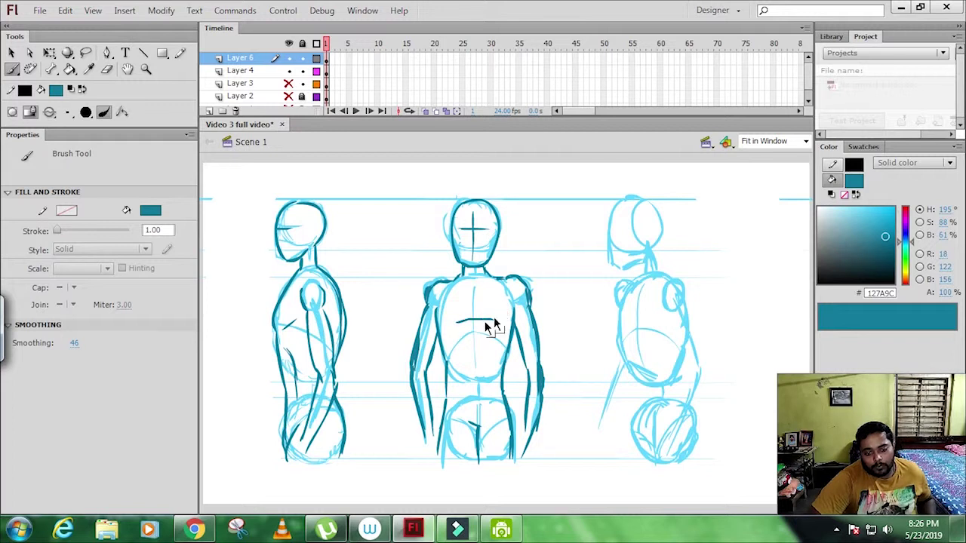
{"action": "key", "text": "ctrl+z"}
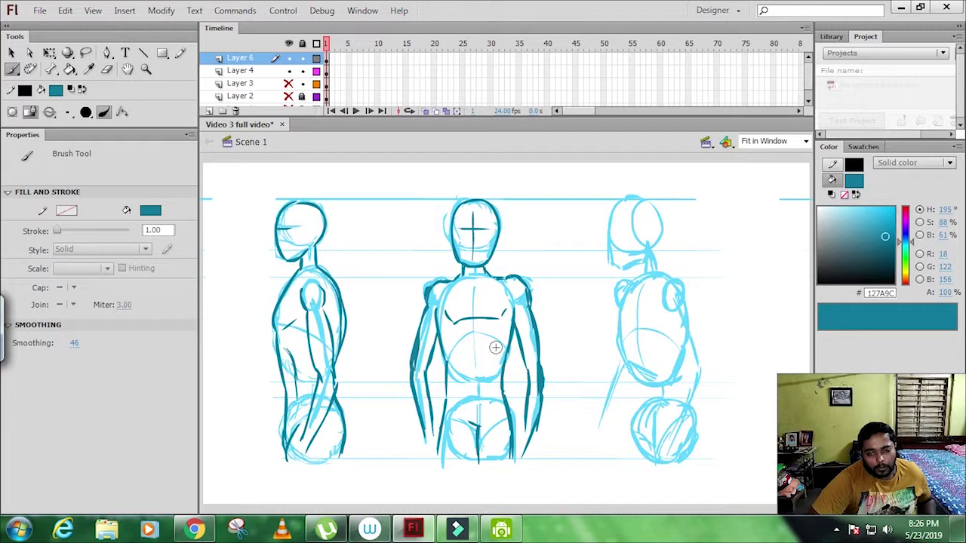
{"action": "key", "text": "ctrl+z"}
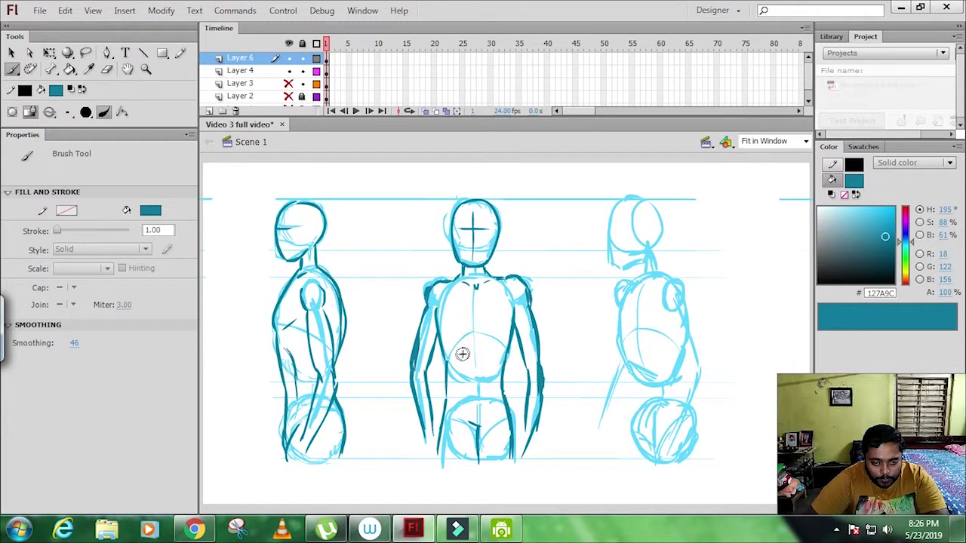
{"action": "mouse_move", "coordinate": [474, 342]}
{"action": "left_mouse_down"}
{"action": "mouse_move", "coordinate": [472, 372]}
{"action": "mouse_move", "coordinate": [489, 371]}
{"action": "left_mouse_up"}
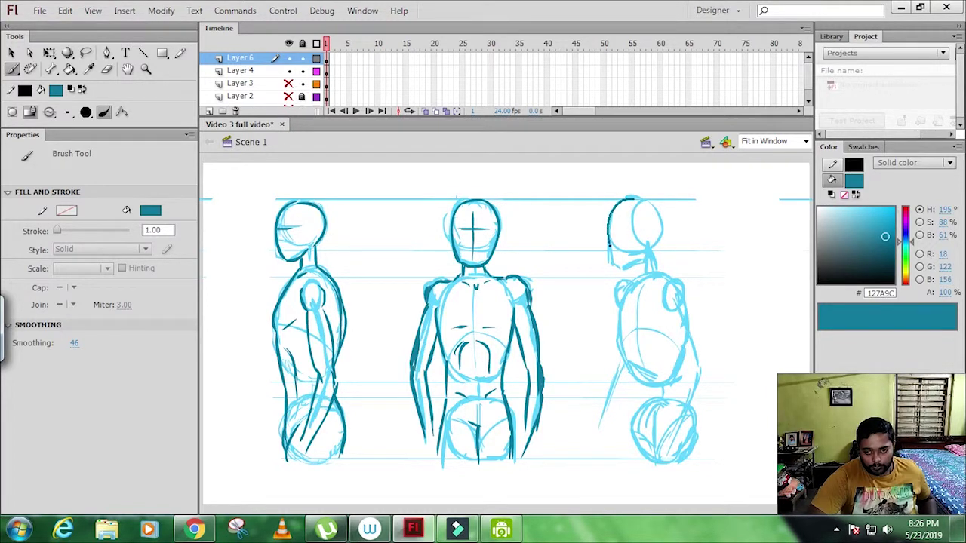
Ink the back-view figure's head outline down toward the neck.
{"action": "left_click_drag", "start_coordinate": [609, 243], "coordinate": [615, 266]}
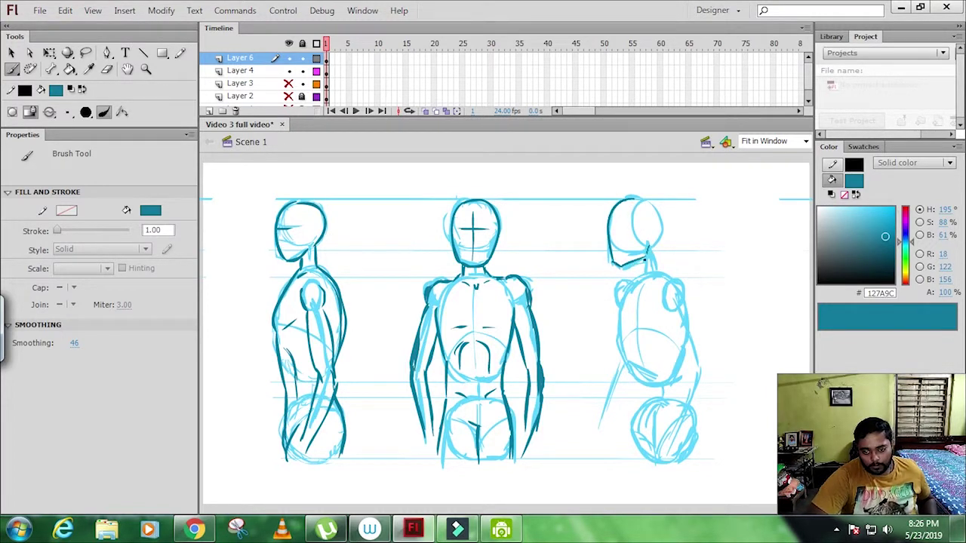
{"action": "left_click_drag", "start_coordinate": [654, 203], "coordinate": [650, 252]}
{"action": "key", "text": "ctrl+z"}
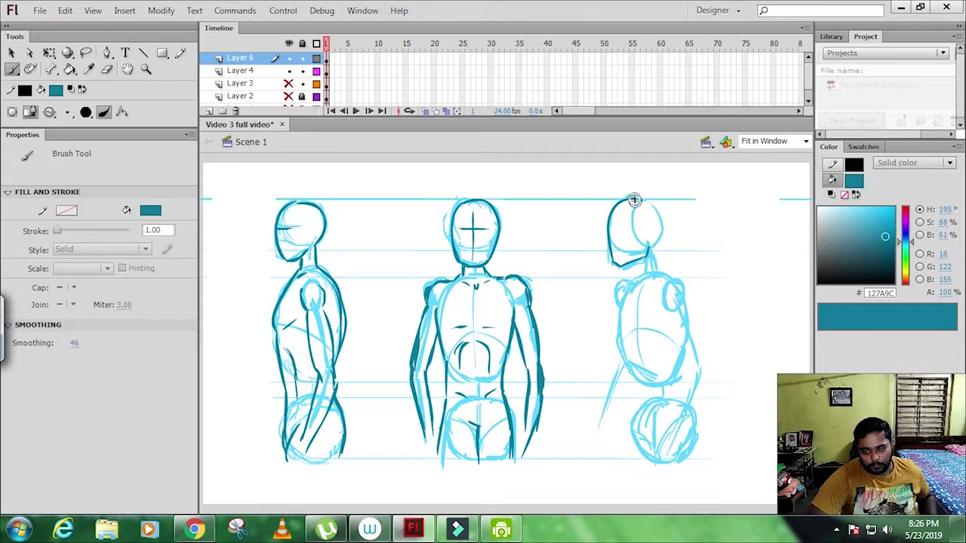
{"action": "left_click_drag", "start_coordinate": [659, 219], "coordinate": [659, 245]}
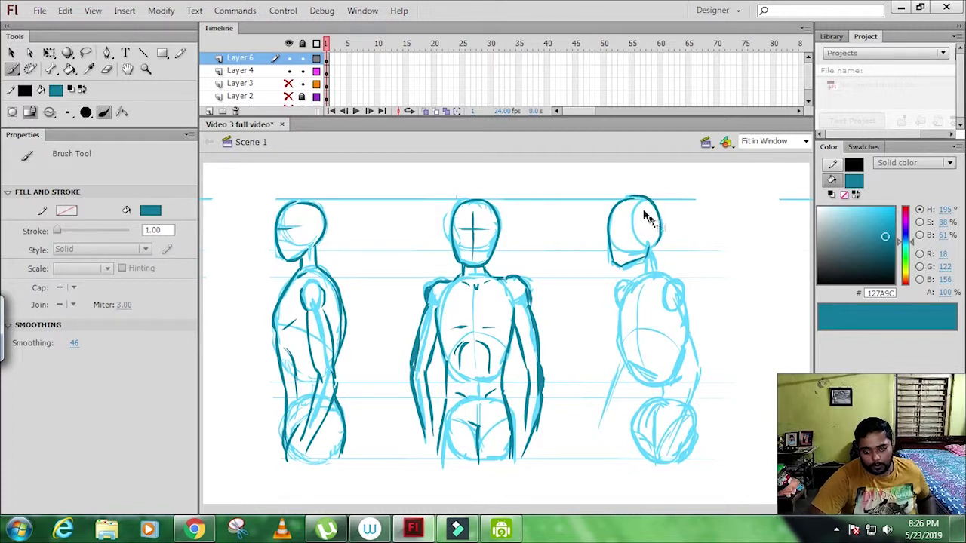
{"action": "key", "text": "ctrl+z"}
{"action": "left_click_drag", "start_coordinate": [651, 199], "coordinate": [659, 254]}
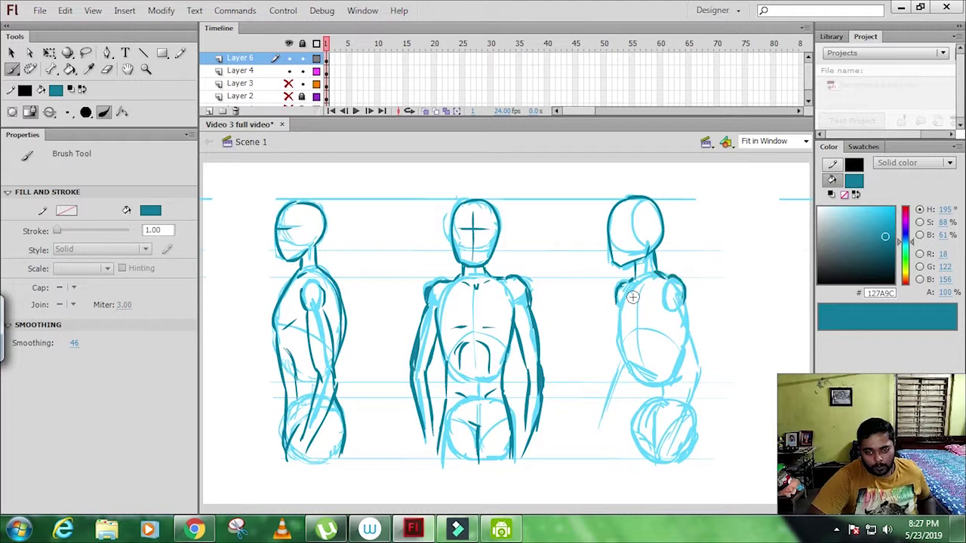
Ink the back-view figure's lower back, hips, upper back and hand.
{"action": "left_click_drag", "start_coordinate": [624, 363], "coordinate": [638, 384]}
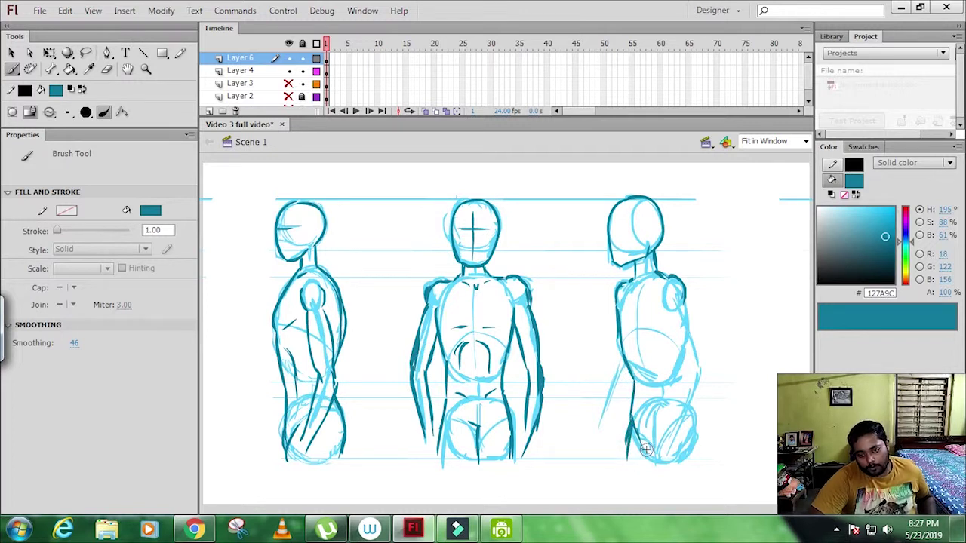
{"action": "left_click_drag", "start_coordinate": [657, 417], "coordinate": [645, 443]}
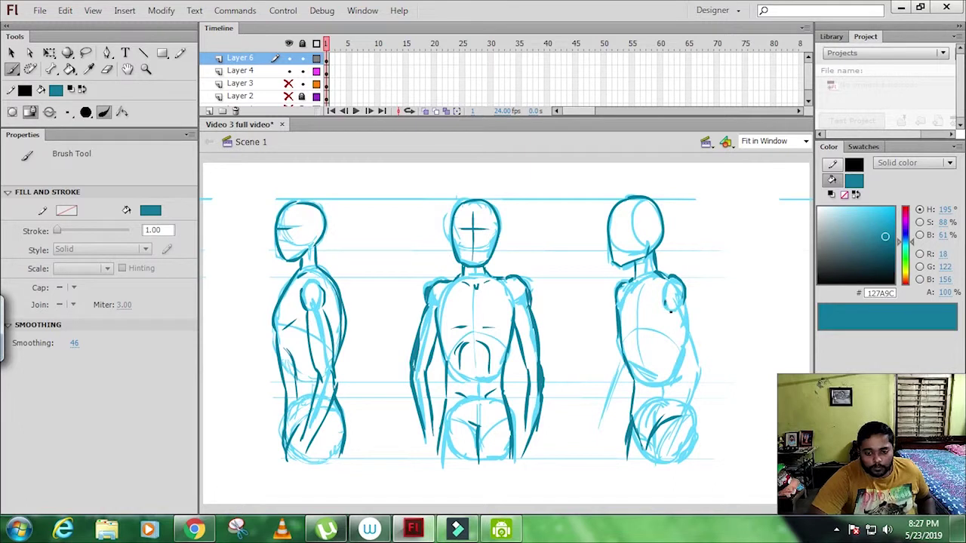
{"action": "mouse_move", "coordinate": [625, 282]}
{"action": "left_mouse_down"}
{"action": "mouse_move", "coordinate": [610, 290]}
{"action": "mouse_move", "coordinate": [607, 329]}
{"action": "left_mouse_up"}
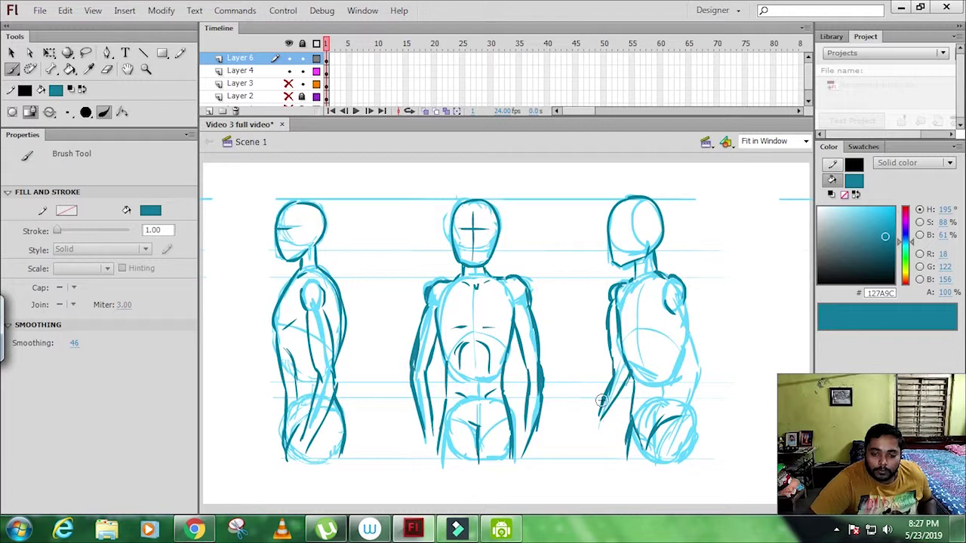
{"action": "left_click_drag", "start_coordinate": [600, 424], "coordinate": [588, 439]}
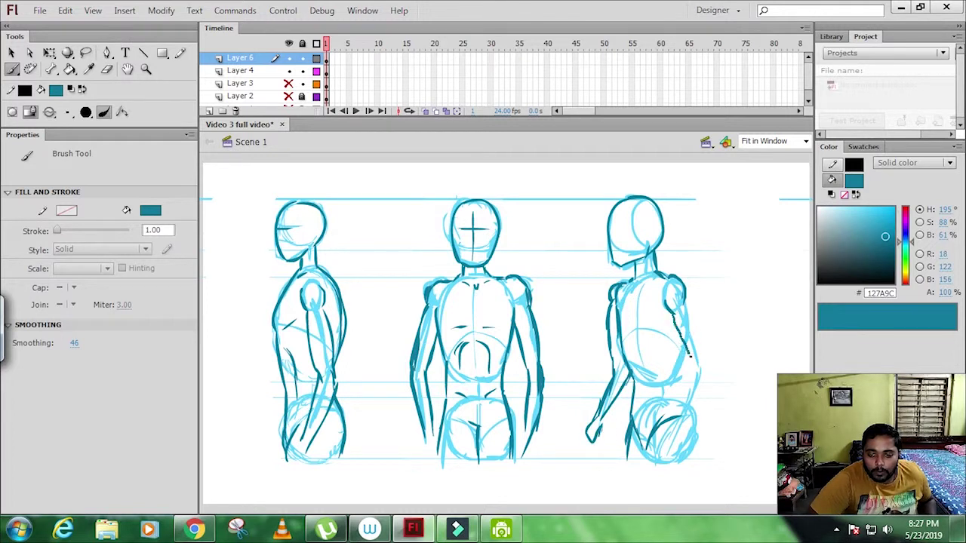
Ink the back-view figure's arm from shoulder down to the lower body.
{"action": "left_click_drag", "start_coordinate": [689, 358], "coordinate": [692, 362]}
{"action": "mouse_move", "coordinate": [696, 320]}
{"action": "left_mouse_down"}
{"action": "mouse_move", "coordinate": [699, 375]}
{"action": "mouse_move", "coordinate": [686, 303]}
{"action": "left_mouse_up"}
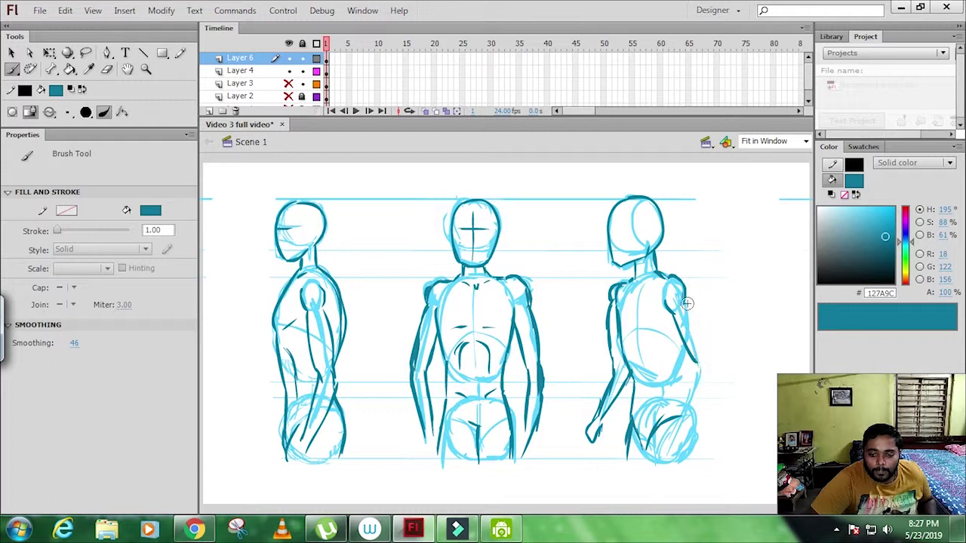
{"action": "mouse_move", "coordinate": [702, 352]}
{"action": "left_mouse_down"}
{"action": "mouse_move", "coordinate": [688, 301]}
{"action": "mouse_move", "coordinate": [703, 370]}
{"action": "mouse_move", "coordinate": [682, 300]}
{"action": "left_mouse_up"}
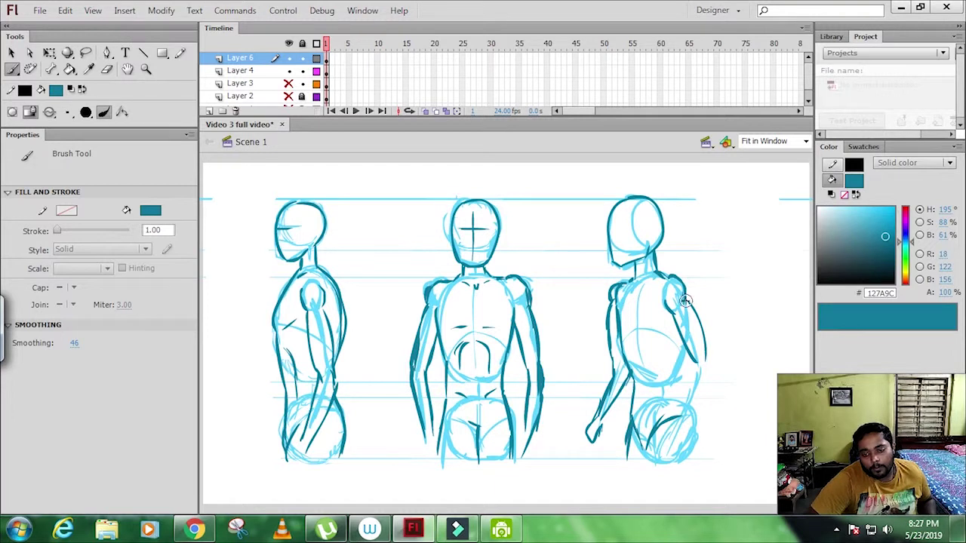
{"action": "key", "text": "ctrl+z"}
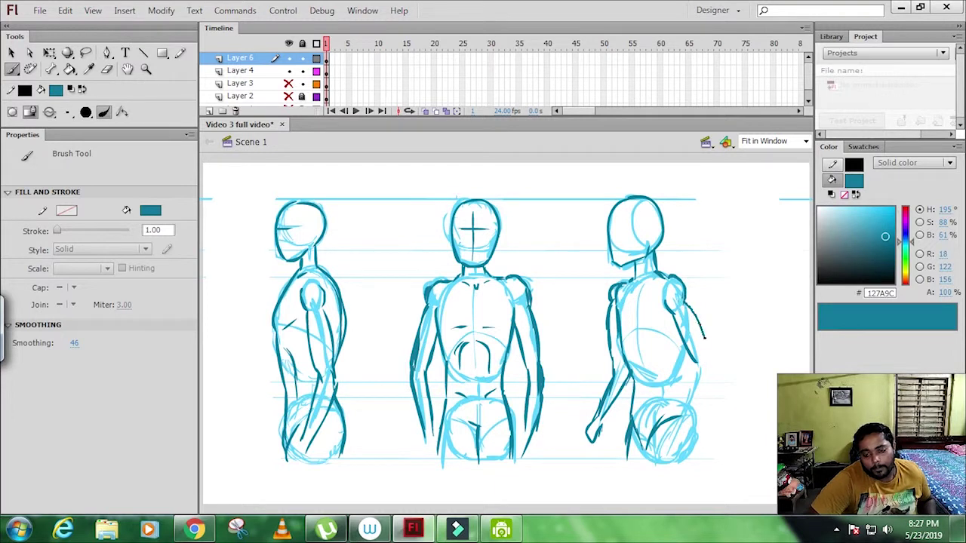
{"action": "left_click_drag", "start_coordinate": [705, 339], "coordinate": [708, 366]}
{"action": "left_click_drag", "start_coordinate": [684, 420], "coordinate": [693, 369]}
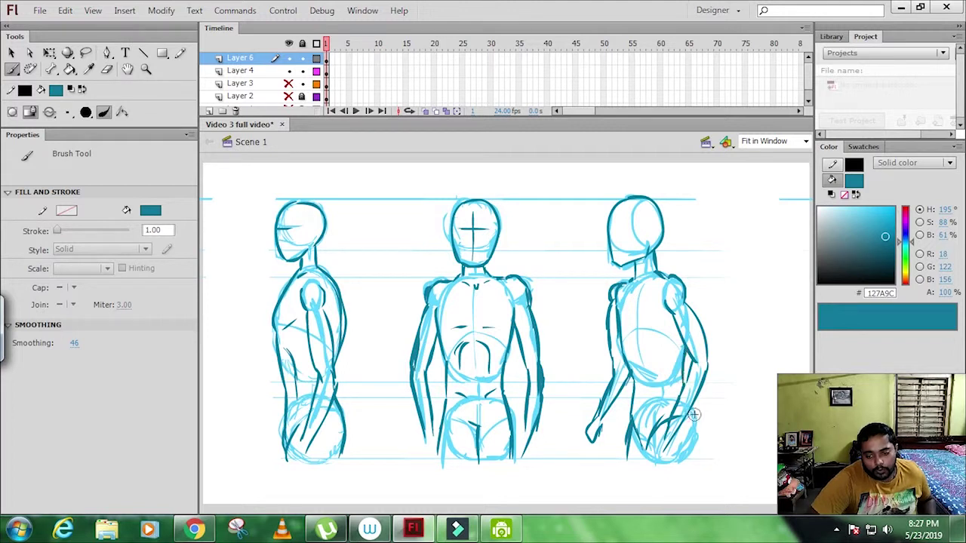
Add hip, torso and head lines to the right figure, then hide the Layer 4 sketch.
{"action": "left_click_drag", "start_coordinate": [692, 444], "coordinate": [681, 461]}
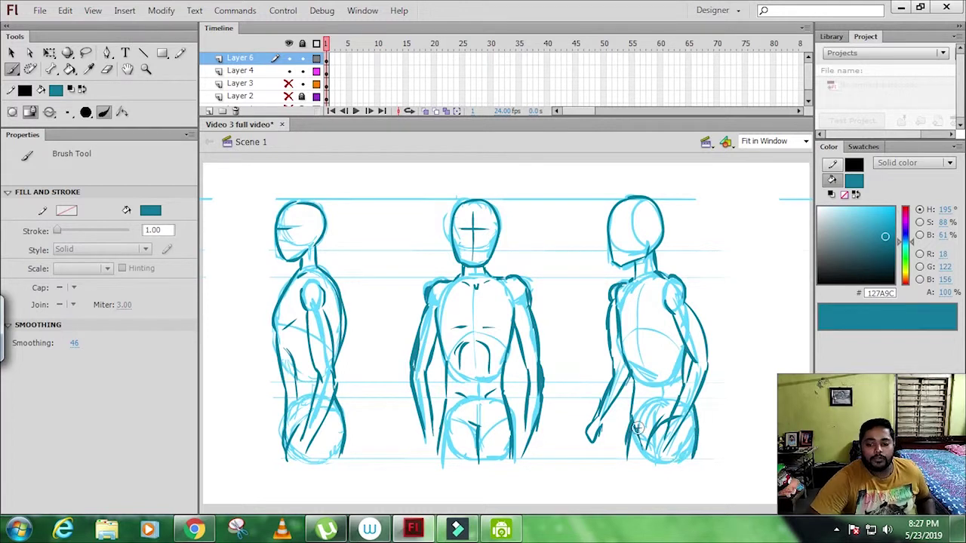
{"action": "left_click_drag", "start_coordinate": [634, 424], "coordinate": [645, 455]}
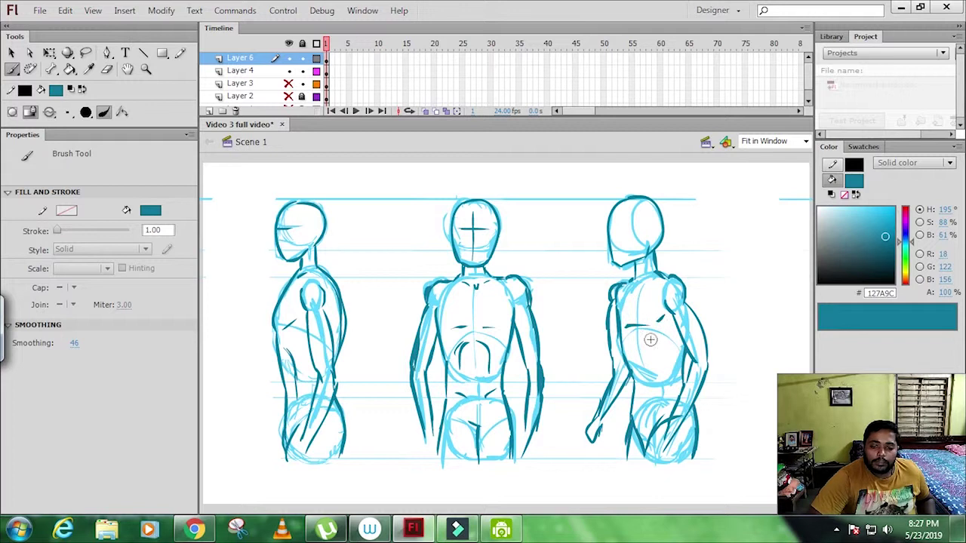
{"action": "mouse_move", "coordinate": [647, 336]}
{"action": "left_mouse_down"}
{"action": "mouse_move", "coordinate": [654, 383]}
{"action": "mouse_move", "coordinate": [640, 376]}
{"action": "left_mouse_up"}
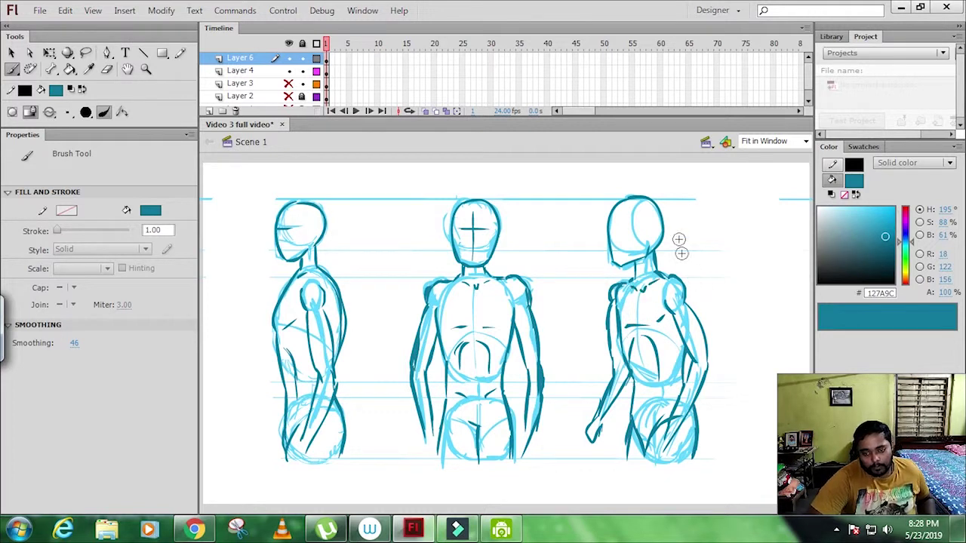
{"action": "left_click_drag", "start_coordinate": [615, 235], "coordinate": [635, 232]}
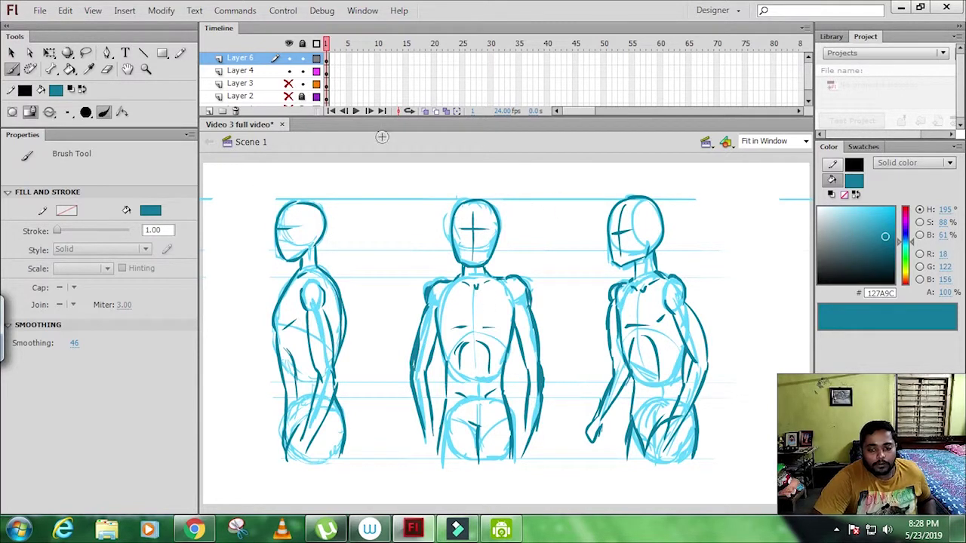
{"action": "left_click", "coordinate": [289, 71]}
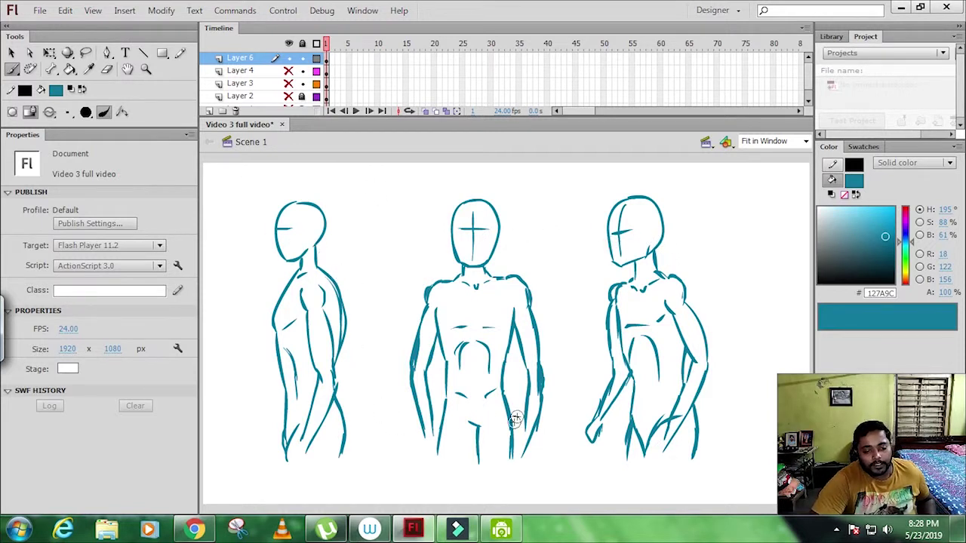
Show the Layer 4 sketch again and add a new Layer 7 for black inking.
{"action": "left_click", "coordinate": [288, 71]}
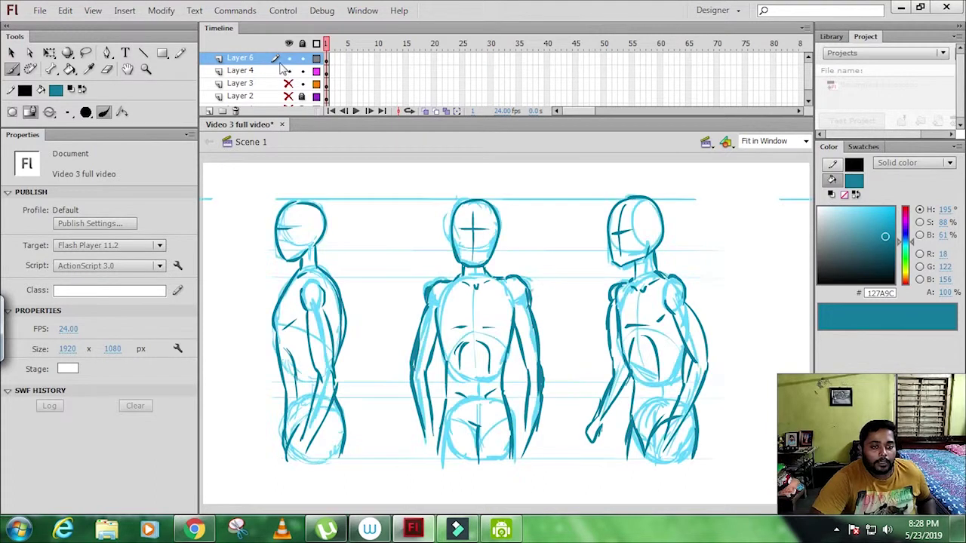
{"action": "left_click", "coordinate": [211, 111]}
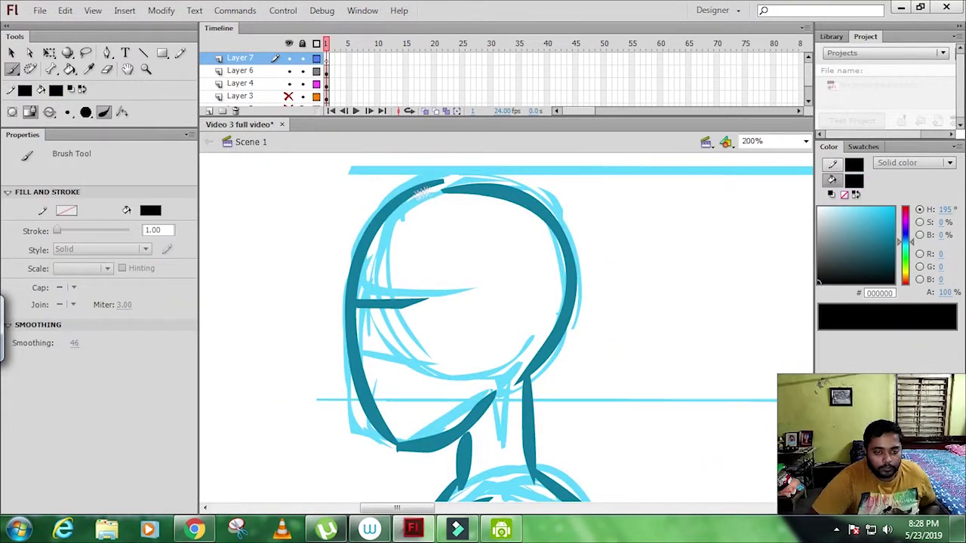
Ink the side figure's head, neck and shoulder contours in black, panning as needed.
{"action": "mouse_move", "coordinate": [441, 181]}
{"action": "left_mouse_down"}
{"action": "mouse_move", "coordinate": [352, 286]}
{"action": "mouse_move", "coordinate": [338, 377]}
{"action": "mouse_move", "coordinate": [453, 442]}
{"action": "mouse_move", "coordinate": [549, 316]}
{"action": "mouse_move", "coordinate": [558, 332]}
{"action": "left_mouse_up"}
{"action": "key", "text": "ctrl+z"}
{"action": "mouse_move", "coordinate": [503, 411]}
{"action": "left_mouse_down"}
{"action": "mouse_move", "coordinate": [531, 287]}
{"action": "mouse_move", "coordinate": [462, 264]}
{"action": "left_mouse_up"}
{"action": "mouse_move", "coordinate": [489, 226]}
{"action": "left_mouse_down"}
{"action": "mouse_move", "coordinate": [487, 320]}
{"action": "mouse_move", "coordinate": [559, 223]}
{"action": "left_mouse_up"}
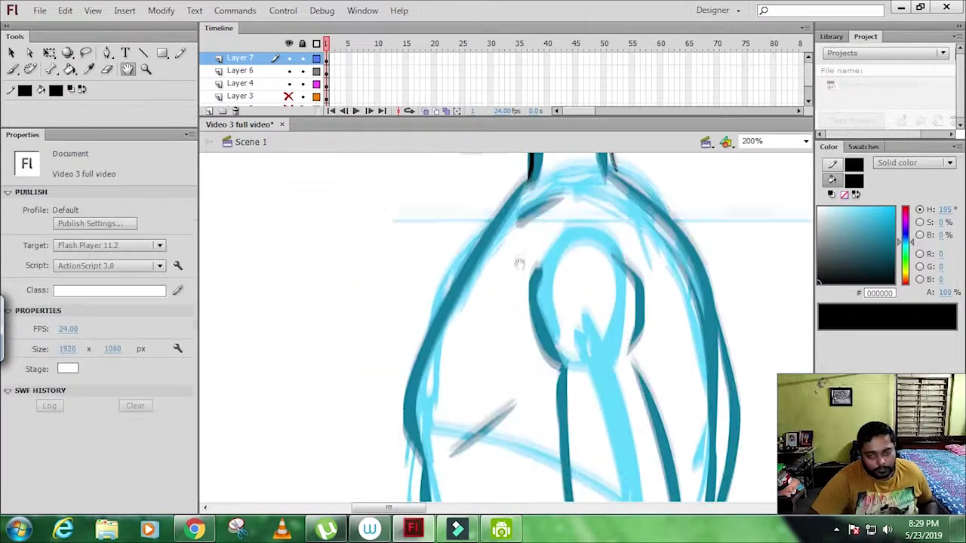
{"action": "left_click_drag", "start_coordinate": [528, 178], "coordinate": [407, 411]}
{"action": "key", "text": "ctrl+z"}
{"action": "left_click_drag", "start_coordinate": [528, 181], "coordinate": [411, 452]}
{"action": "left_click_drag", "start_coordinate": [490, 452], "coordinate": [490, 215]}
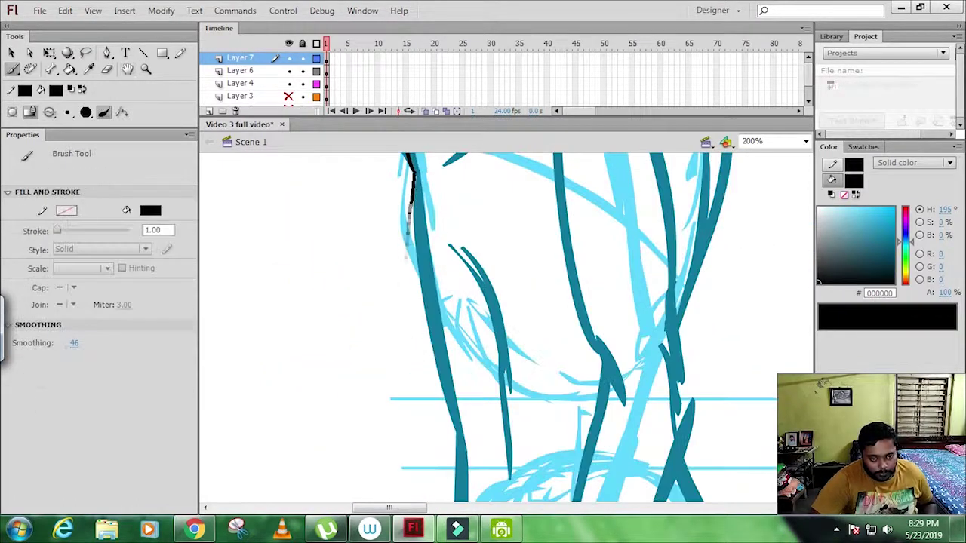
{"action": "left_click_drag", "start_coordinate": [414, 177], "coordinate": [434, 392]}
{"action": "key", "text": "ctrl+z"}
Ink the side figure's body, leg and arm contours in black.
{"action": "key", "text": "ctrl+1"}
{"action": "left_click_drag", "start_coordinate": [460, 245], "coordinate": [486, 460]}
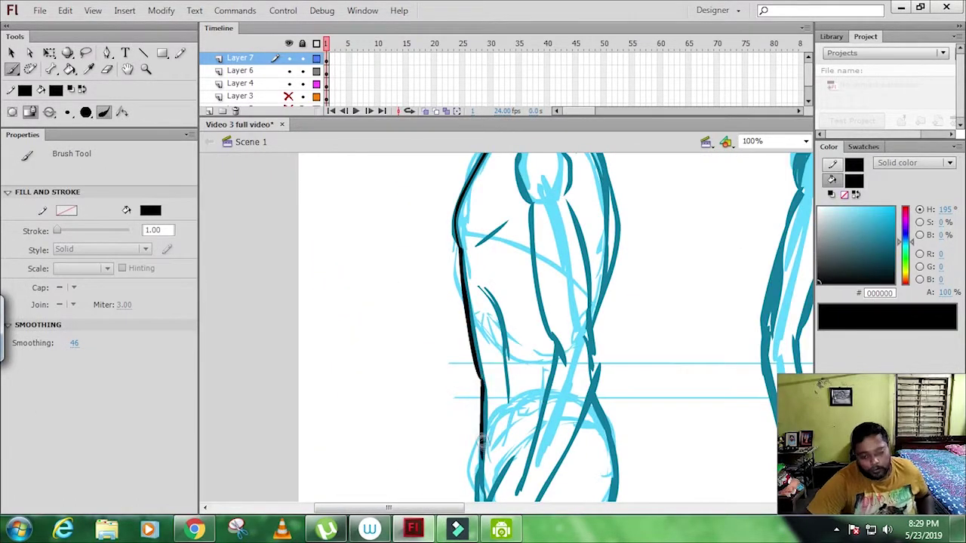
{"action": "mouse_move", "coordinate": [464, 377]}
{"action": "left_mouse_down"}
{"action": "mouse_move", "coordinate": [486, 313]}
{"action": "mouse_move", "coordinate": [489, 397]}
{"action": "left_mouse_up"}
{"action": "left_click_drag", "start_coordinate": [507, 349], "coordinate": [486, 384]}
{"action": "left_click_drag", "start_coordinate": [600, 249], "coordinate": [620, 385]}
{"action": "left_click_drag", "start_coordinate": [528, 227], "coordinate": [475, 321]}
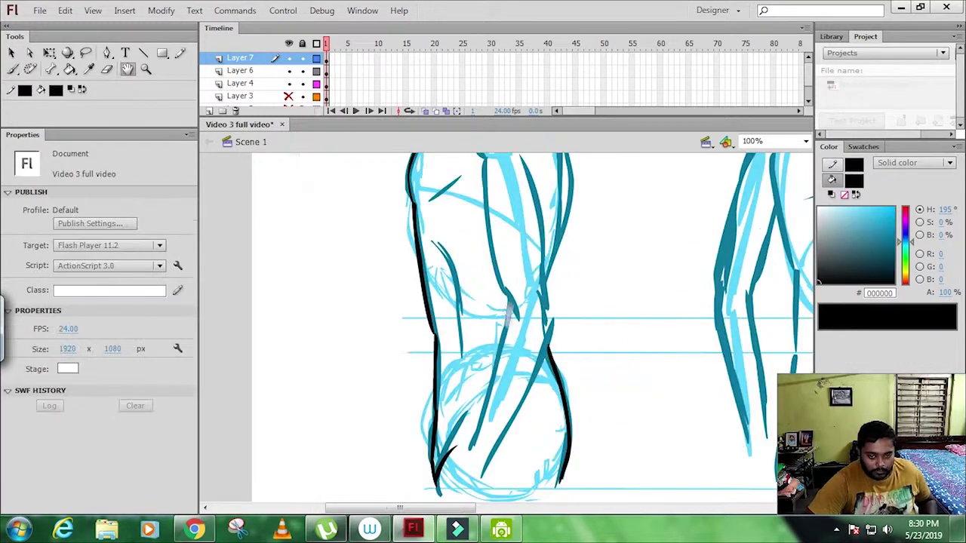
{"action": "left_click_drag", "start_coordinate": [518, 298], "coordinate": [474, 451]}
{"action": "left_click_drag", "start_coordinate": [559, 322], "coordinate": [521, 406]}
{"action": "left_click_drag", "start_coordinate": [462, 231], "coordinate": [483, 427]}
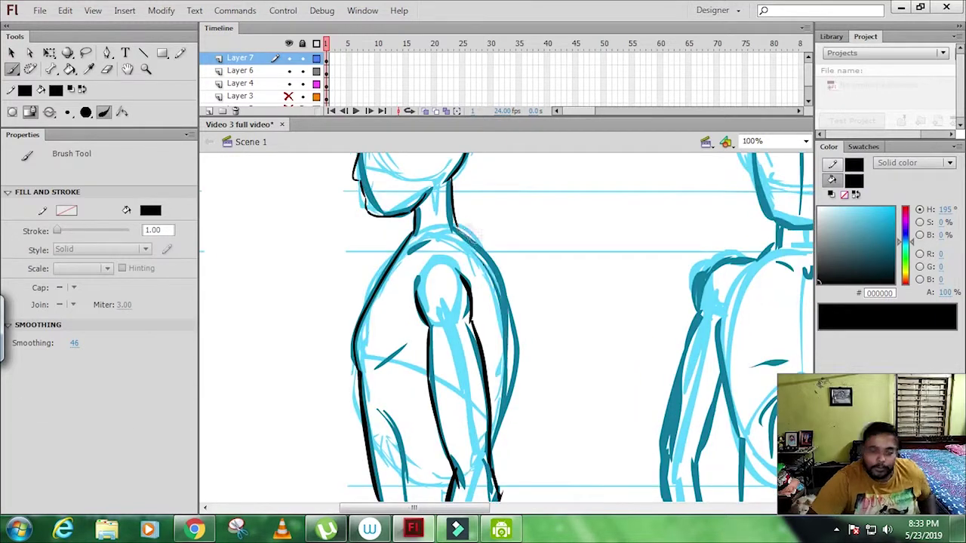
{"action": "mouse_move", "coordinate": [458, 225]}
{"action": "left_mouse_down"}
{"action": "mouse_move", "coordinate": [505, 412]}
{"action": "mouse_move", "coordinate": [503, 281]}
{"action": "left_mouse_up"}
Ink along the side figure's arm and rough out the front figure's head in black.
{"action": "key", "text": "b"}
{"action": "left_click_drag", "start_coordinate": [584, 263], "coordinate": [606, 304]}
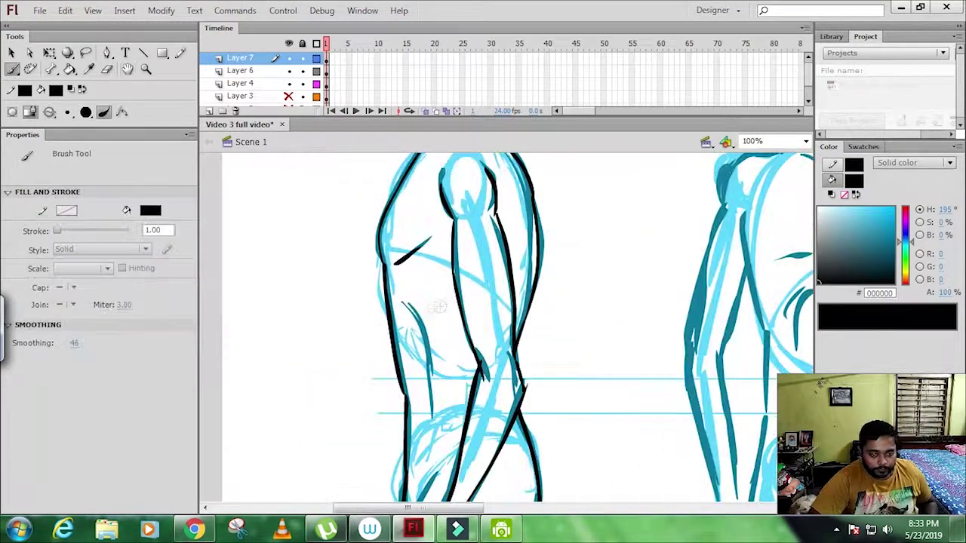
{"action": "mouse_move", "coordinate": [521, 198]}
{"action": "left_mouse_down"}
{"action": "mouse_move", "coordinate": [483, 315]}
{"action": "mouse_move", "coordinate": [581, 287]}
{"action": "left_mouse_up"}
{"action": "left_click_drag", "start_coordinate": [480, 317], "coordinate": [543, 351]}
{"action": "left_click_drag", "start_coordinate": [581, 272], "coordinate": [543, 350]}
{"action": "key", "text": "ctrl+z"}
{"action": "key", "text": "ctrl+z"}
{"action": "key", "text": "ctrl+z"}
Redraw the front figure's head outline to the chin, plus neck and shoulder lines.
{"action": "left_click_drag", "start_coordinate": [517, 198], "coordinate": [490, 340]}
{"action": "mouse_move", "coordinate": [520, 196]}
{"action": "left_mouse_down"}
{"action": "mouse_move", "coordinate": [575, 268]}
{"action": "mouse_move", "coordinate": [579, 317]}
{"action": "left_mouse_up"}
{"action": "key", "text": "ctrl+z"}
{"action": "mouse_move", "coordinate": [581, 249]}
{"action": "left_mouse_down"}
{"action": "mouse_move", "coordinate": [494, 341]}
{"action": "mouse_move", "coordinate": [499, 369]}
{"action": "left_mouse_up"}
{"action": "left_click_drag", "start_coordinate": [547, 343], "coordinate": [554, 367]}
{"action": "mouse_move", "coordinate": [487, 371]}
{"action": "left_mouse_down"}
{"action": "mouse_move", "coordinate": [459, 377]}
{"action": "mouse_move", "coordinate": [416, 437]}
{"action": "left_mouse_up"}
{"action": "left_click_drag", "start_coordinate": [551, 353], "coordinate": [602, 372]}
{"action": "key", "text": "ctrl+z"}
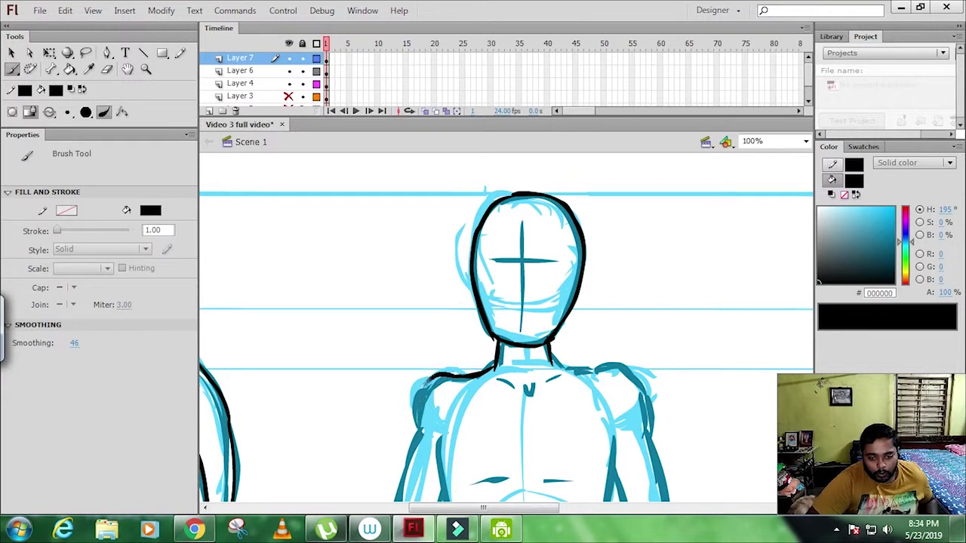
Ink the front figure's shoulder lines and left arm contour in black, undoing the arm stroke.
{"action": "left_click_drag", "start_coordinate": [447, 374], "coordinate": [417, 434]}
{"action": "left_click_drag", "start_coordinate": [551, 362], "coordinate": [641, 419]}
{"action": "left_click_drag", "start_coordinate": [528, 340], "coordinate": [484, 163]}
{"action": "left_click_drag", "start_coordinate": [377, 256], "coordinate": [341, 419]}
{"action": "key", "text": "ctrl+z"}
Ink the front figure's left and right torso contours down to the hips.
{"action": "left_click_drag", "start_coordinate": [392, 279], "coordinate": [413, 385]}
{"action": "left_click_drag", "start_coordinate": [567, 280], "coordinate": [545, 397]}
{"action": "left_click_drag", "start_coordinate": [415, 389], "coordinate": [416, 471]}
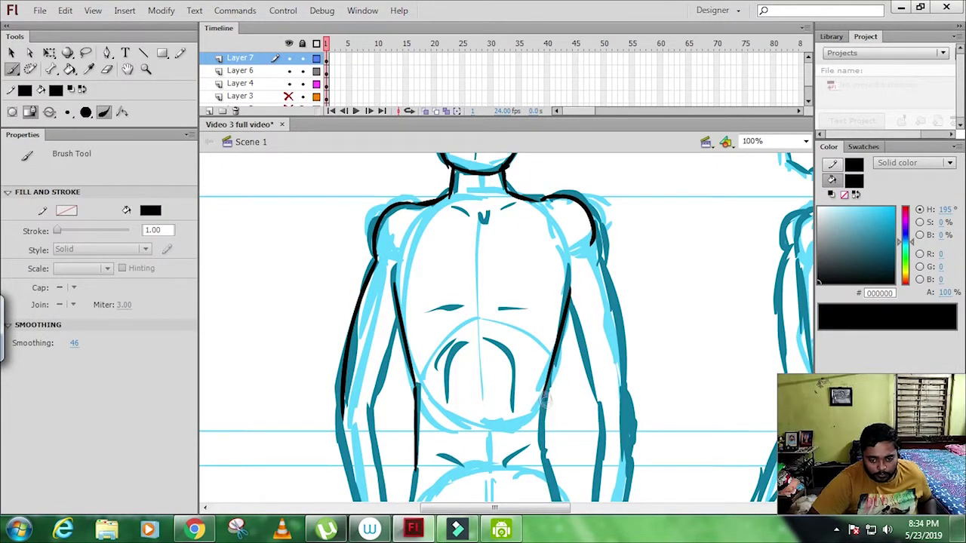
{"action": "left_click_drag", "start_coordinate": [550, 392], "coordinate": [541, 451]}
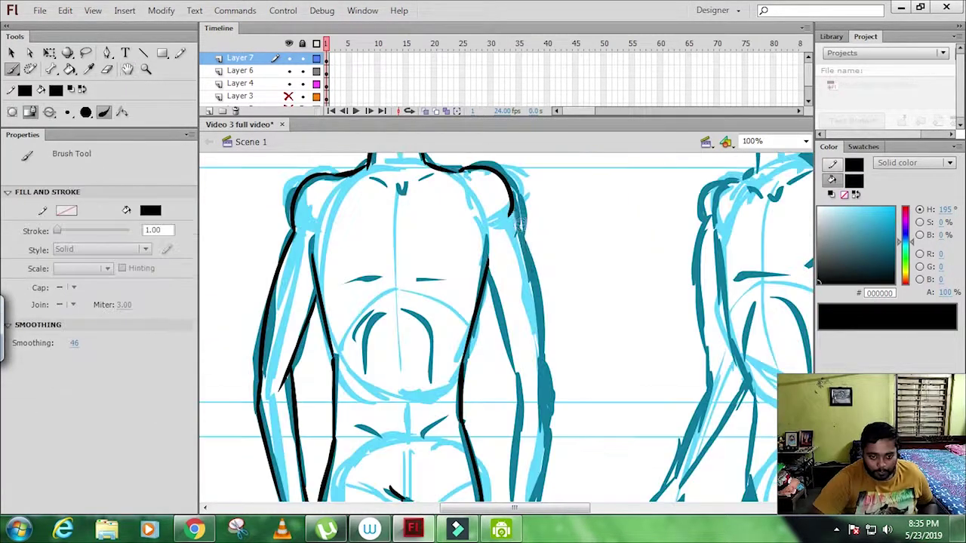
{"action": "mouse_move", "coordinate": [518, 215]}
{"action": "left_mouse_down"}
{"action": "mouse_move", "coordinate": [537, 354]}
{"action": "mouse_move", "coordinate": [501, 483]}
{"action": "left_mouse_up"}
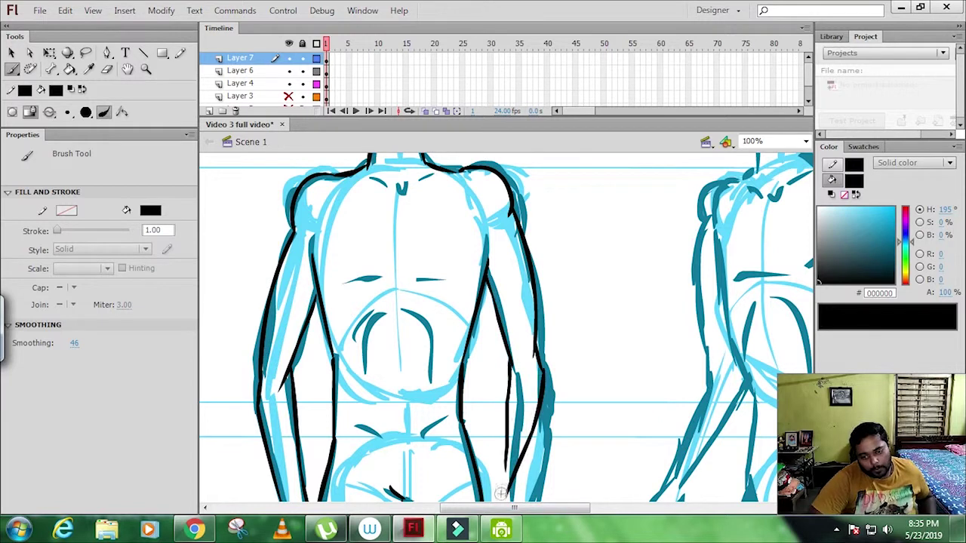
{"action": "left_click_drag", "start_coordinate": [507, 419], "coordinate": [498, 490]}
Ink the front figure's pectorals, collarbones, chest line and abdominal marks.
{"action": "left_click_drag", "start_coordinate": [322, 253], "coordinate": [341, 287]}
{"action": "mouse_move", "coordinate": [370, 179]}
{"action": "left_mouse_down"}
{"action": "mouse_move", "coordinate": [398, 190]}
{"action": "mouse_move", "coordinate": [411, 183]}
{"action": "left_mouse_up"}
{"action": "left_click_drag", "start_coordinate": [348, 285], "coordinate": [445, 280]}
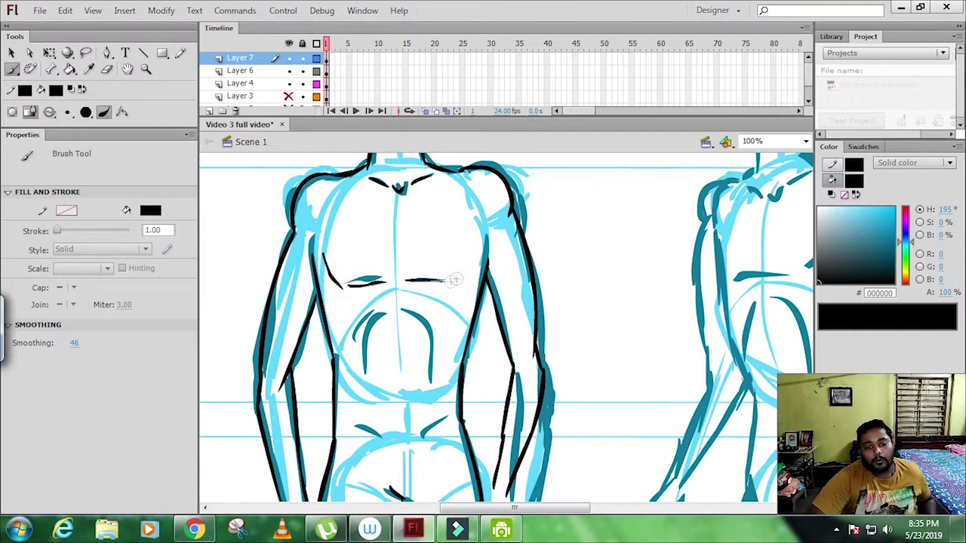
{"action": "left_click_drag", "start_coordinate": [471, 249], "coordinate": [459, 272]}
{"action": "mouse_move", "coordinate": [362, 317]}
{"action": "left_mouse_down"}
{"action": "mouse_move", "coordinate": [387, 310]}
{"action": "mouse_move", "coordinate": [365, 366]}
{"action": "left_mouse_up"}
{"action": "left_click_drag", "start_coordinate": [405, 311], "coordinate": [432, 369]}
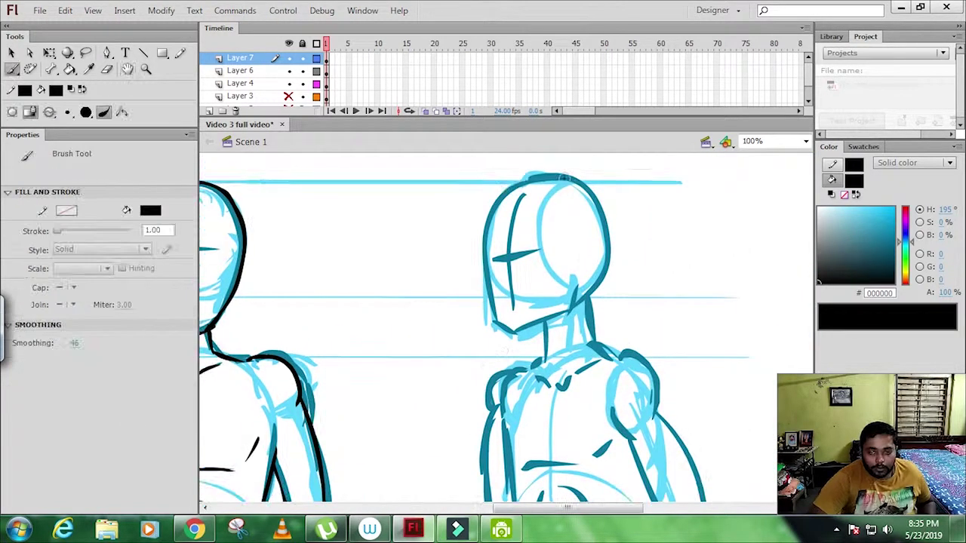
Ink the third figure's head outline, chin, neck and shoulders.
{"action": "mouse_move", "coordinate": [564, 178]}
{"action": "left_mouse_down"}
{"action": "mouse_move", "coordinate": [498, 329]}
{"action": "mouse_move", "coordinate": [596, 291]}
{"action": "left_mouse_up"}
{"action": "left_click_drag", "start_coordinate": [588, 282], "coordinate": [598, 343]}
{"action": "left_click_drag", "start_coordinate": [547, 326], "coordinate": [484, 422]}
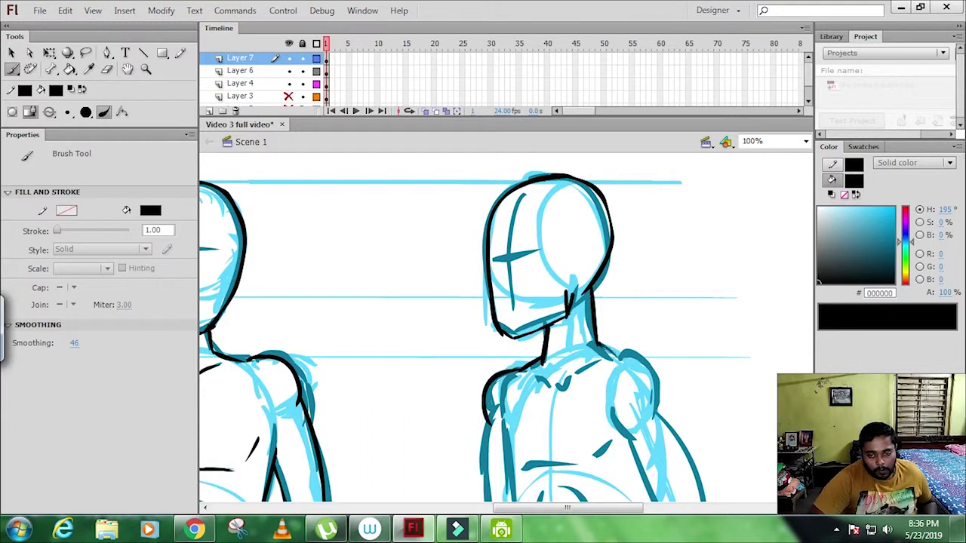
{"action": "left_click_drag", "start_coordinate": [600, 343], "coordinate": [658, 411]}
Ink the third figure's left torso side, right pectoral and right arm, redrawing the outer arm line.
{"action": "left_click_drag", "start_coordinate": [505, 304], "coordinate": [536, 475]}
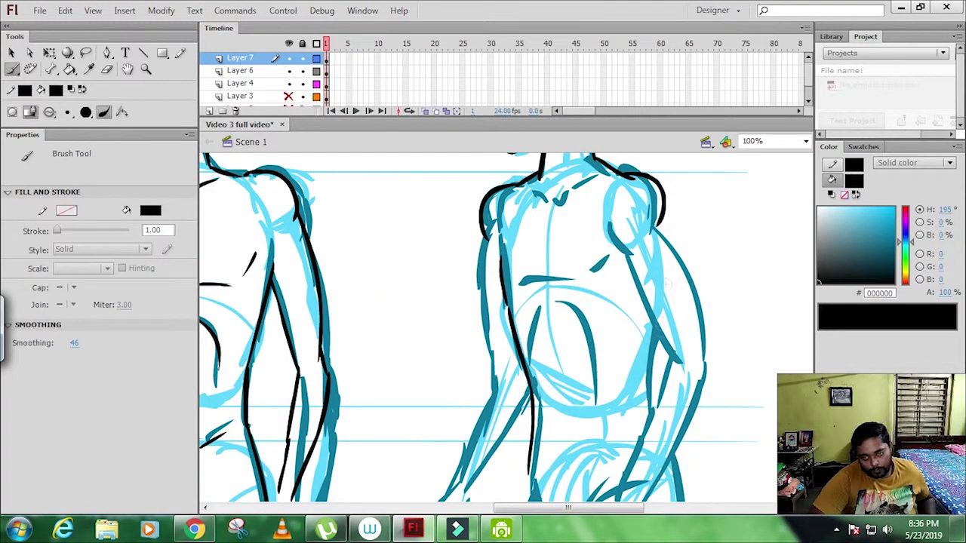
{"action": "left_click_drag", "start_coordinate": [611, 215], "coordinate": [631, 254]}
{"action": "left_click_drag", "start_coordinate": [664, 219], "coordinate": [704, 361]}
{"action": "key", "text": "ctrl+z"}
{"action": "left_click_drag", "start_coordinate": [661, 219], "coordinate": [710, 364]}
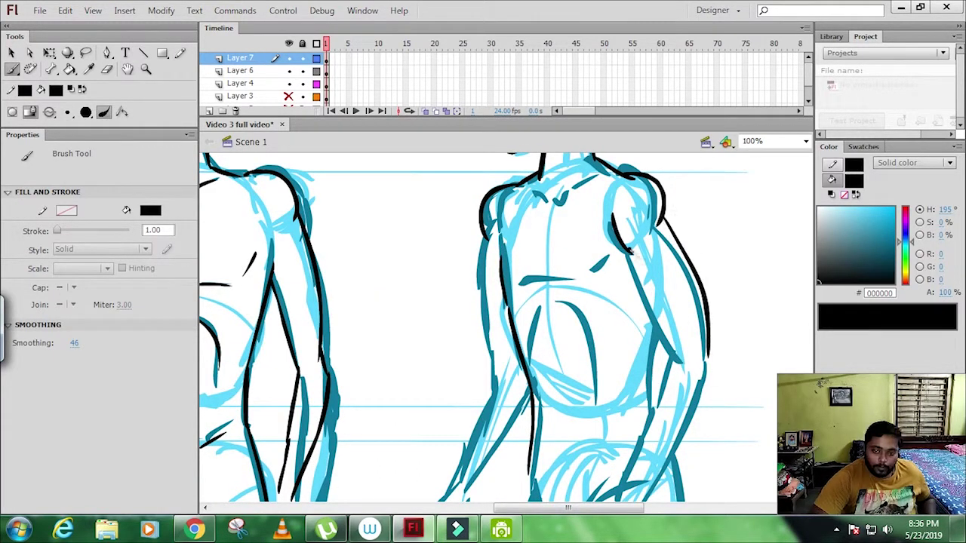
{"action": "mouse_move", "coordinate": [632, 252]}
{"action": "left_mouse_down"}
{"action": "mouse_move", "coordinate": [683, 355]}
{"action": "mouse_move", "coordinate": [643, 499]}
{"action": "left_mouse_up"}
{"action": "left_click_drag", "start_coordinate": [678, 341], "coordinate": [623, 495]}
Add more right-arm and left-torso strokes, then ink the third figure's lower torso and hips.
{"action": "left_click_drag", "start_coordinate": [487, 237], "coordinate": [492, 407]}
{"action": "left_click_drag", "start_coordinate": [498, 364], "coordinate": [445, 484]}
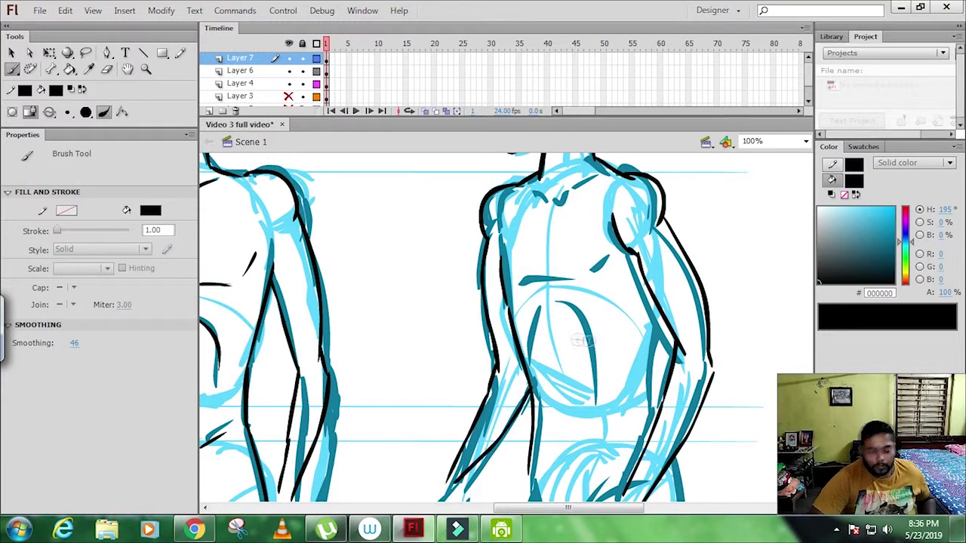
{"action": "scroll", "coordinate": [518, 283], "scroll_direction": "down", "scroll_amount": 5}
{"action": "left_click_drag", "start_coordinate": [518, 280], "coordinate": [510, 384]}
{"action": "left_click_drag", "start_coordinate": [545, 310], "coordinate": [558, 391]}
{"action": "left_click_drag", "start_coordinate": [670, 269], "coordinate": [655, 397]}
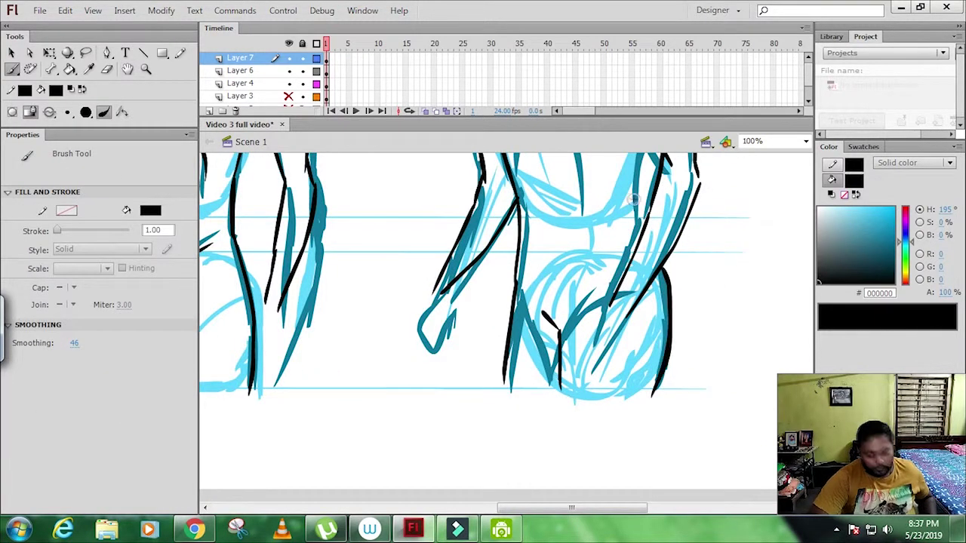
Ink the remaining torso edge, chest line, inner torso, hip contours and left arm.
{"action": "mouse_move", "coordinate": [647, 155]}
{"action": "left_mouse_down"}
{"action": "mouse_move", "coordinate": [595, 243]}
{"action": "mouse_move", "coordinate": [584, 348]}
{"action": "left_mouse_up"}
{"action": "left_click_drag", "start_coordinate": [452, 214], "coordinate": [516, 208]}
{"action": "left_click_drag", "start_coordinate": [522, 199], "coordinate": [547, 181]}
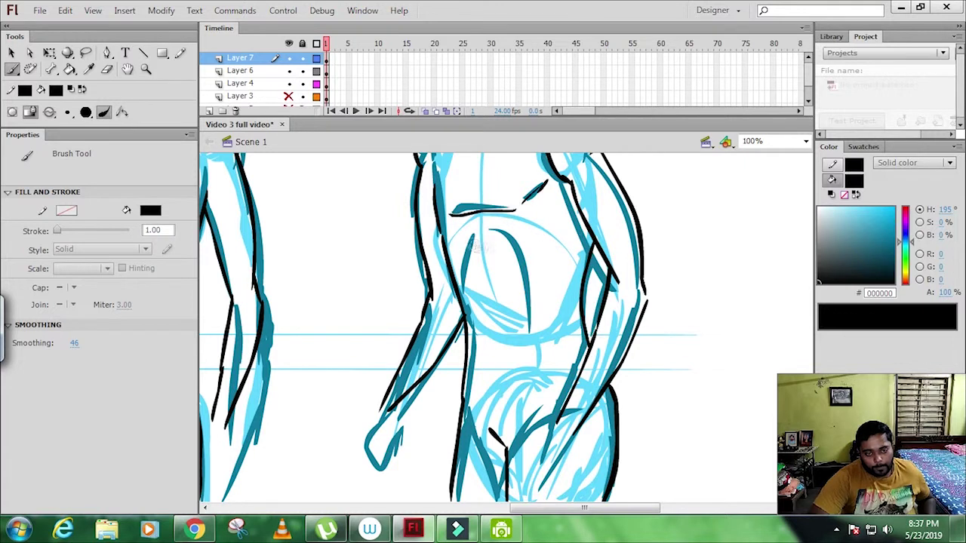
{"action": "left_click_drag", "start_coordinate": [490, 238], "coordinate": [516, 302]}
{"action": "left_click_drag", "start_coordinate": [521, 390], "coordinate": [555, 370]}
{"action": "left_click_drag", "start_coordinate": [399, 408], "coordinate": [368, 462]}
{"action": "left_click_drag", "start_coordinate": [577, 416], "coordinate": [531, 490]}
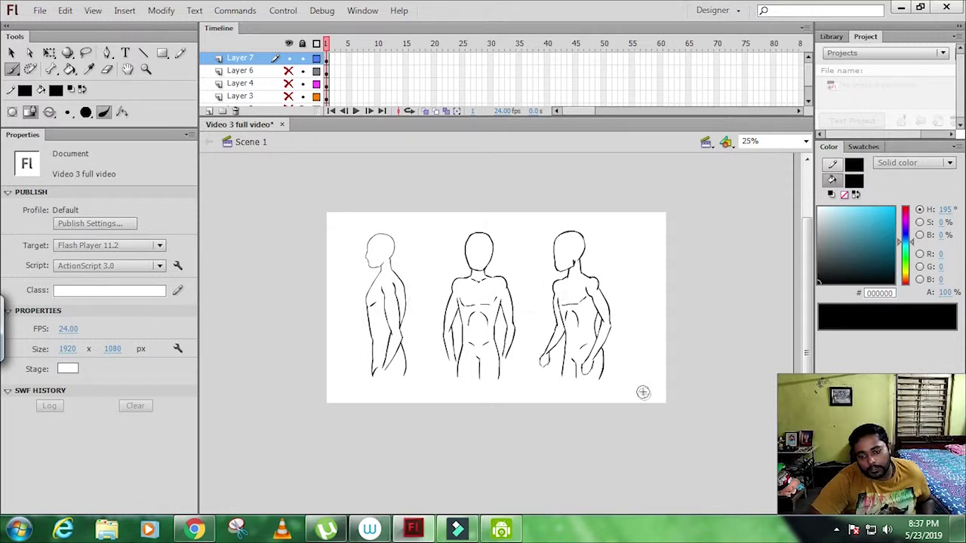
Set the zoom to Fit in Window to show all three inked figures.
{"action": "left_click", "coordinate": [805, 141]}
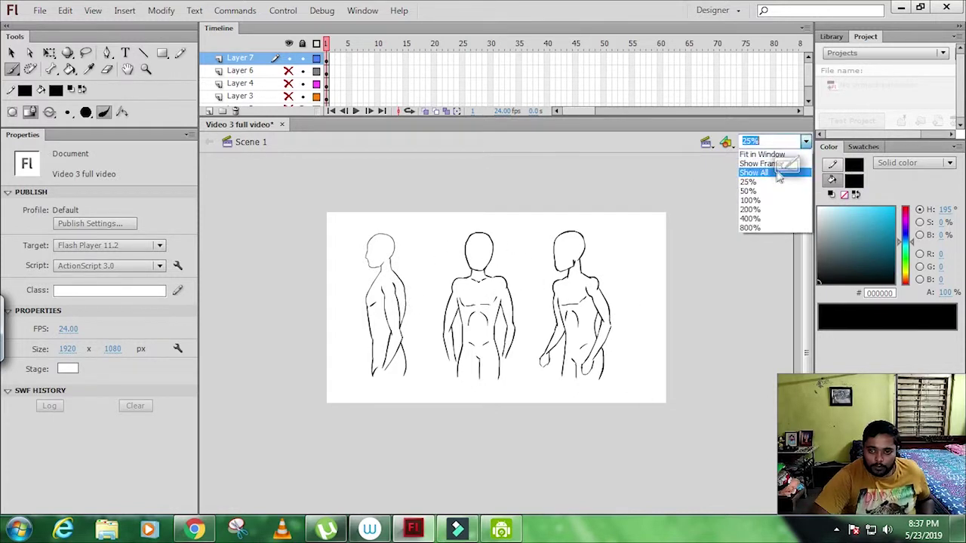
{"action": "left_click", "coordinate": [762, 154]}
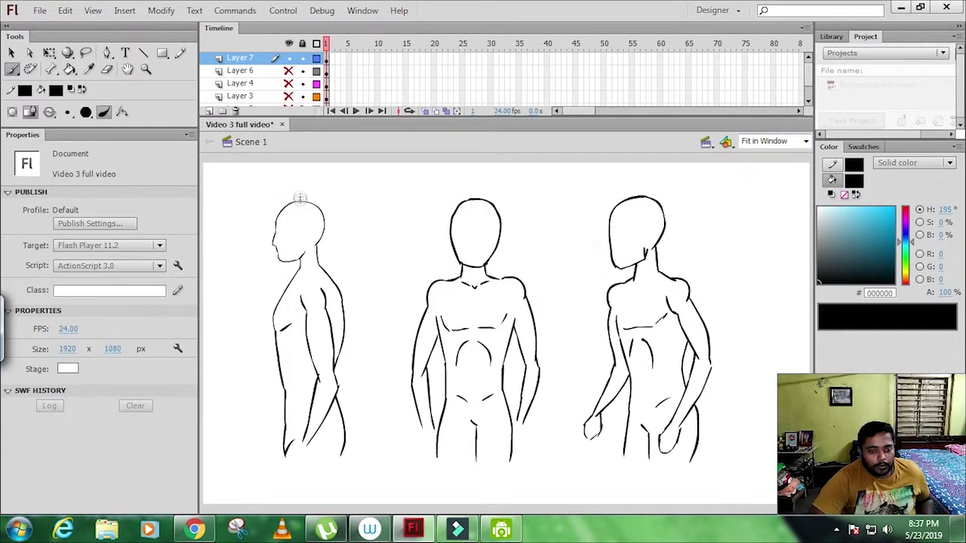